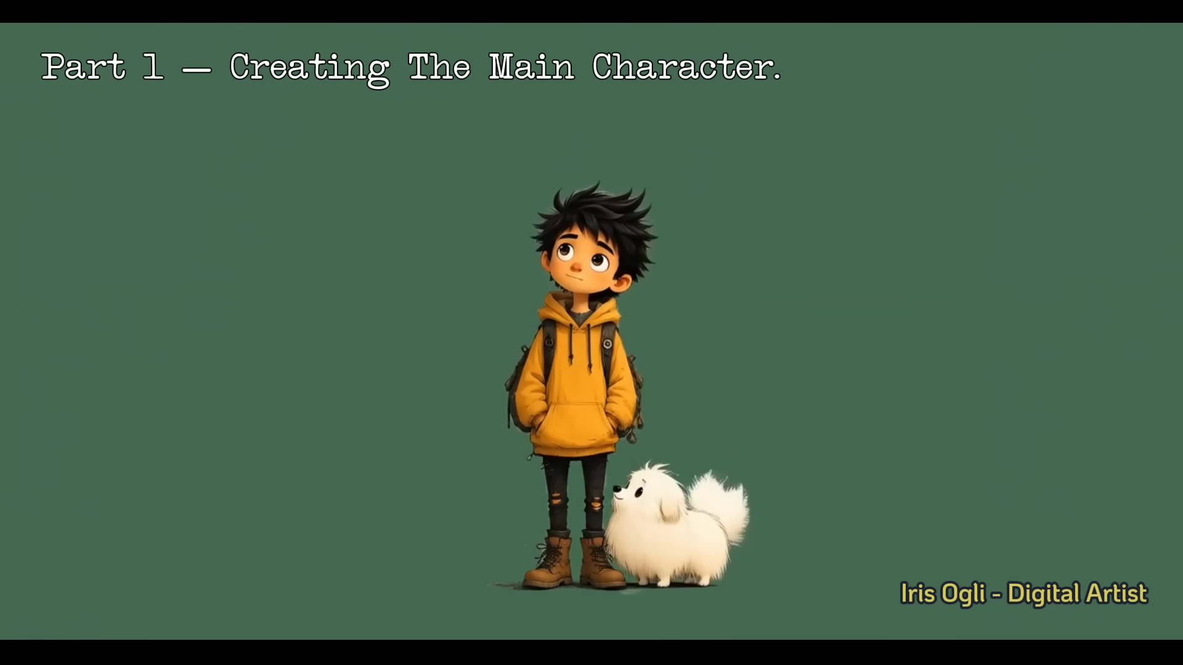
# Step: Write a prompt for a full-body stylized cartoon boy with messy spiky black hair, upward-looking eyes, oversized mustard yellow hoodie, black ripped skinny jeans, brown boots and small backpack
pyautogui.write('Stylized cartoon boy character, full ')
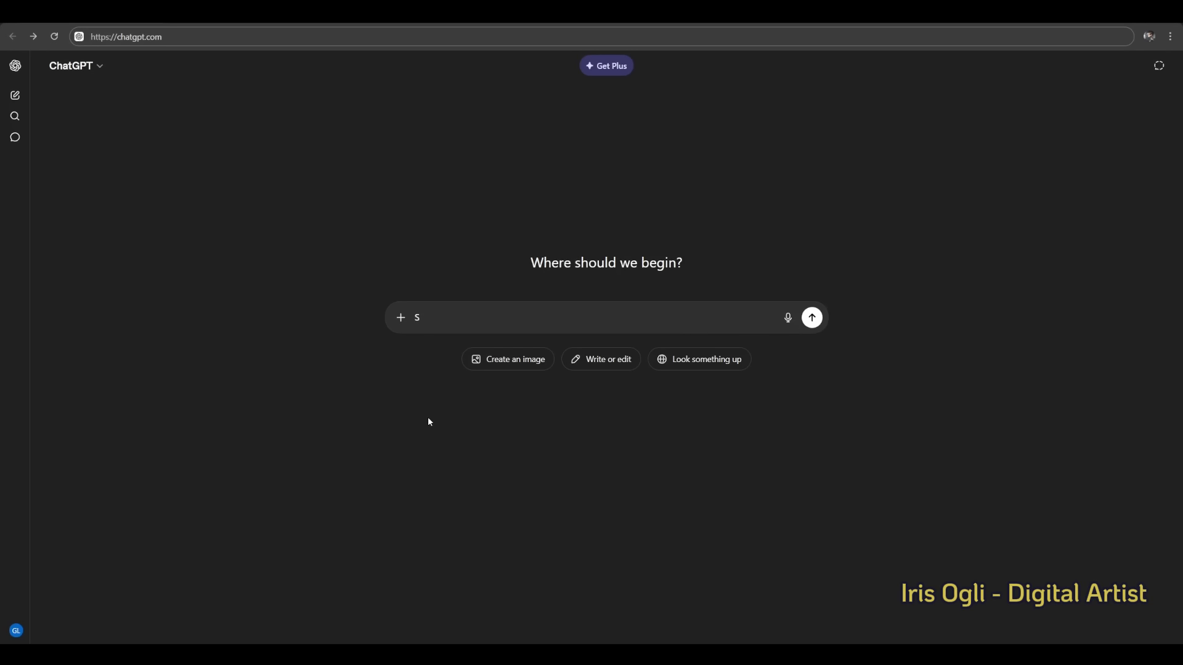
pyautogui.write('body, messy ')
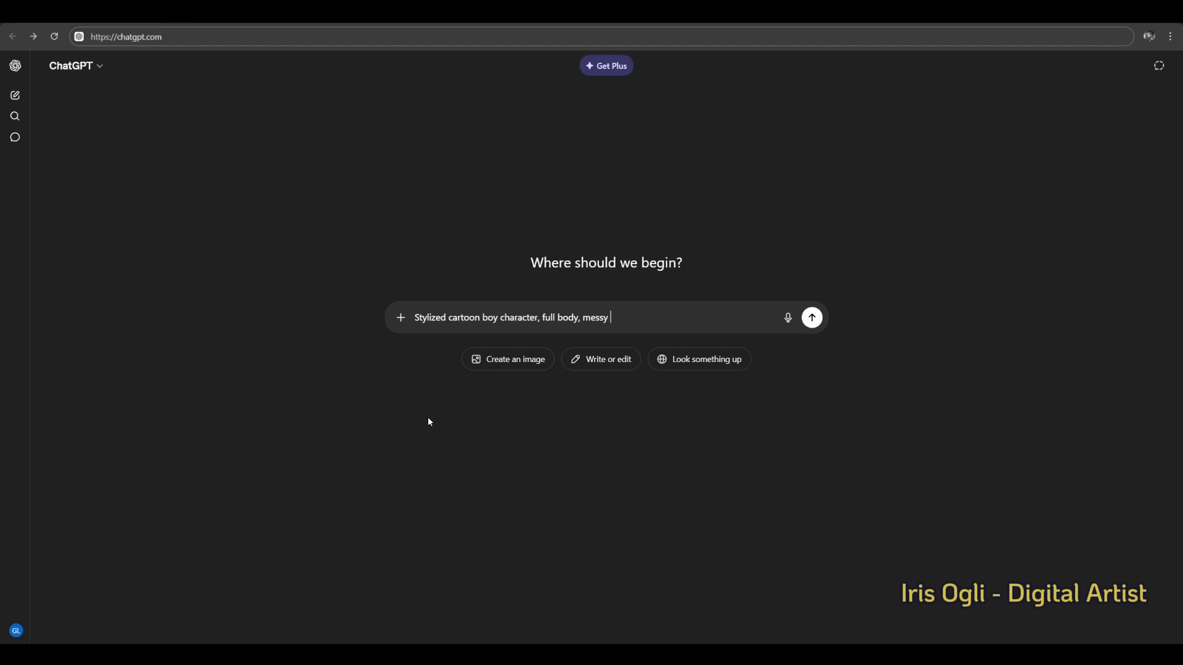
pyautogui.write('spiky black hair, large expressive eyes looking')
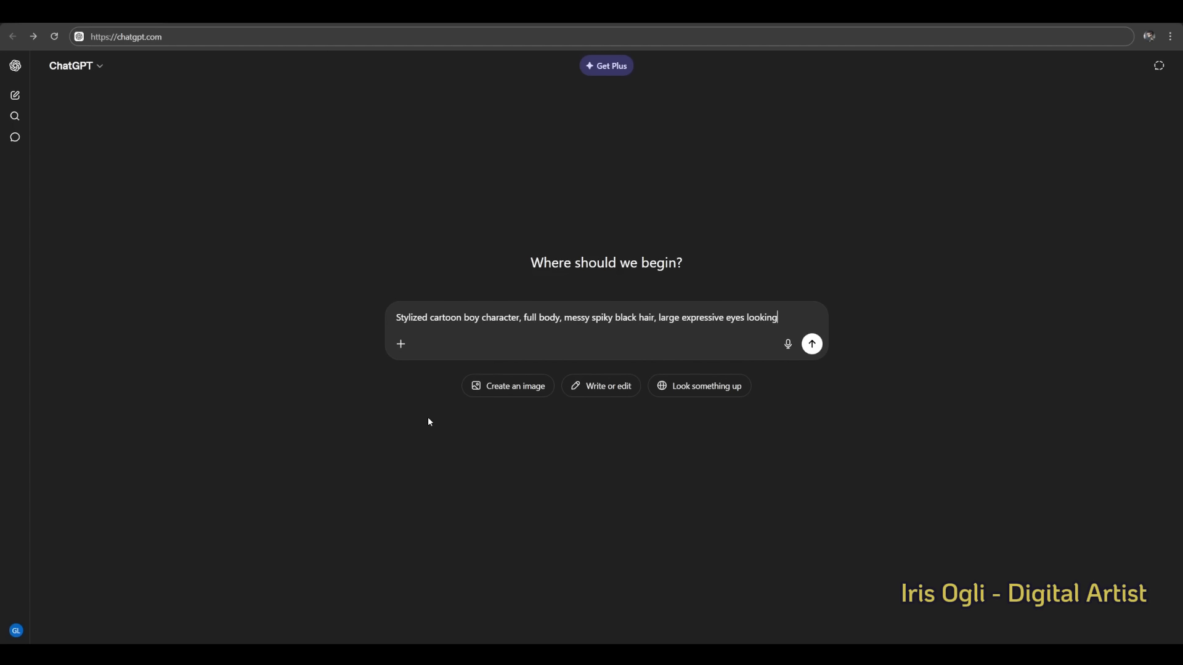
pyautogui.write(' upward, soft innocent fac')
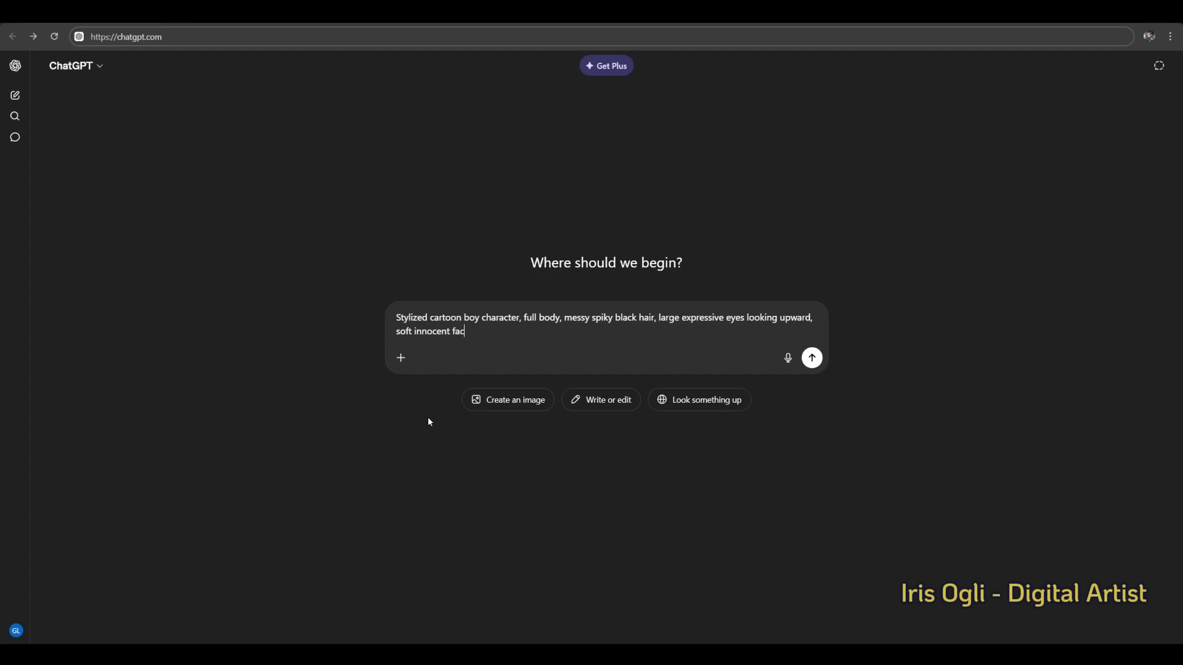
pyautogui.write('ial expression, wearing oversized mus')
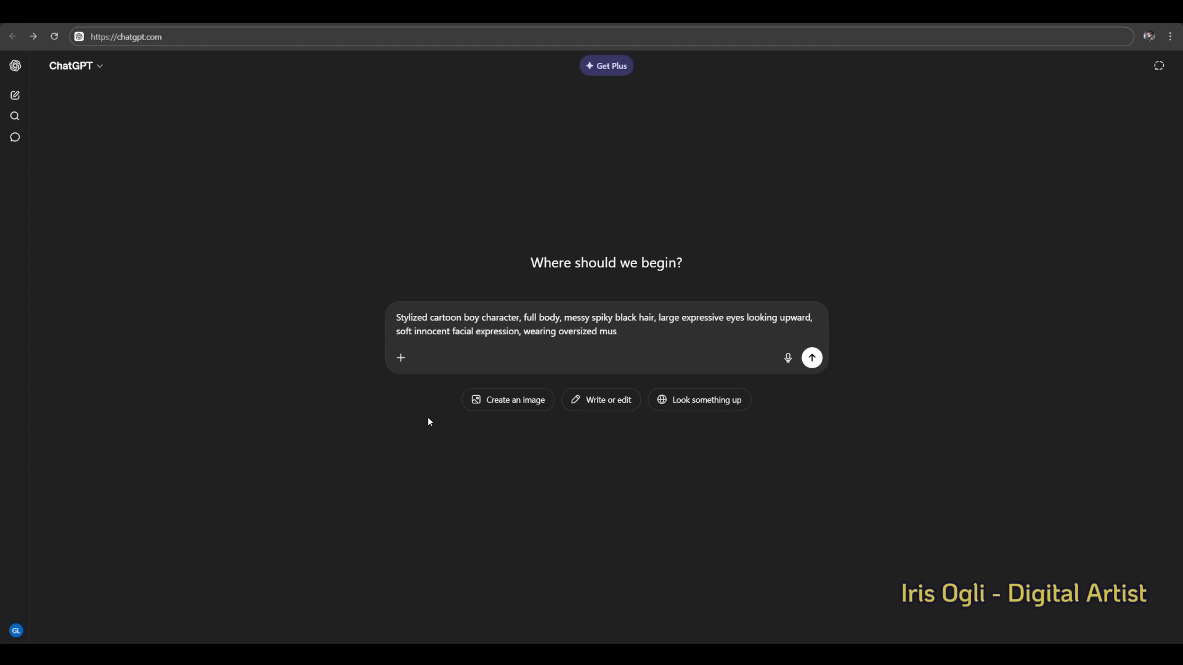
pyautogui.write('tard yellow hoodie, black ripped skinny ')
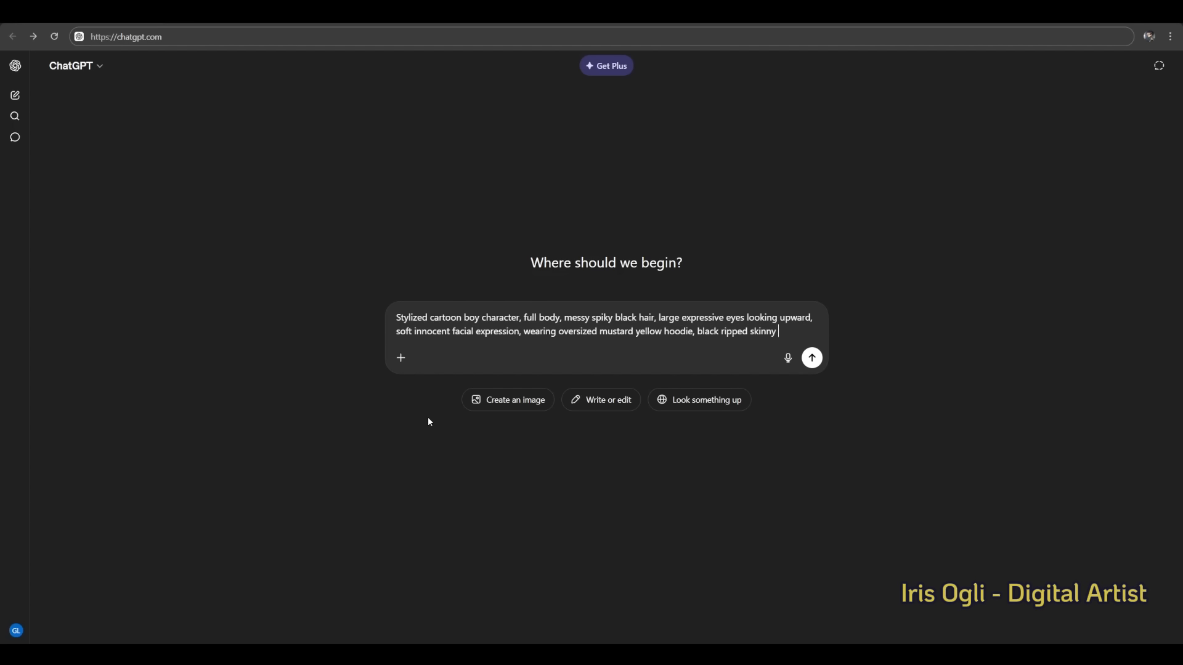
pyautogui.write('jeans, brown boots, small back')
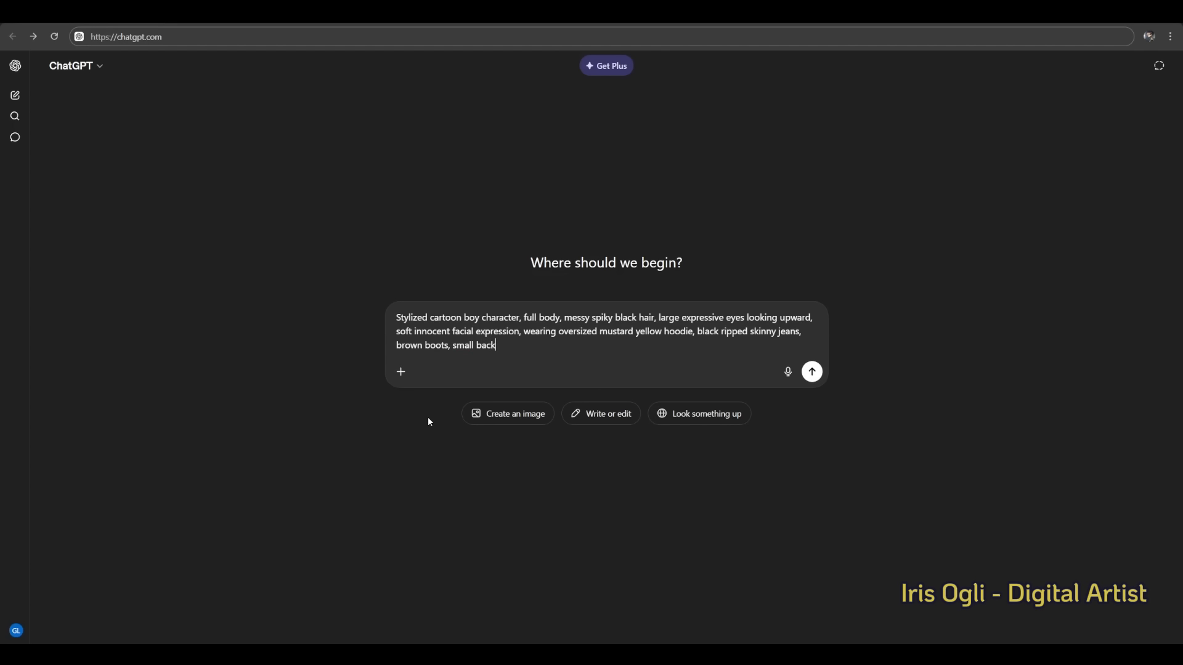
# Step: Extend the prompt with a small fluffy white creature, clean green background and painterly children's book style, and generate it as an image
pyautogui.write('pack, standing straight, next to a small fluffy white creatu')
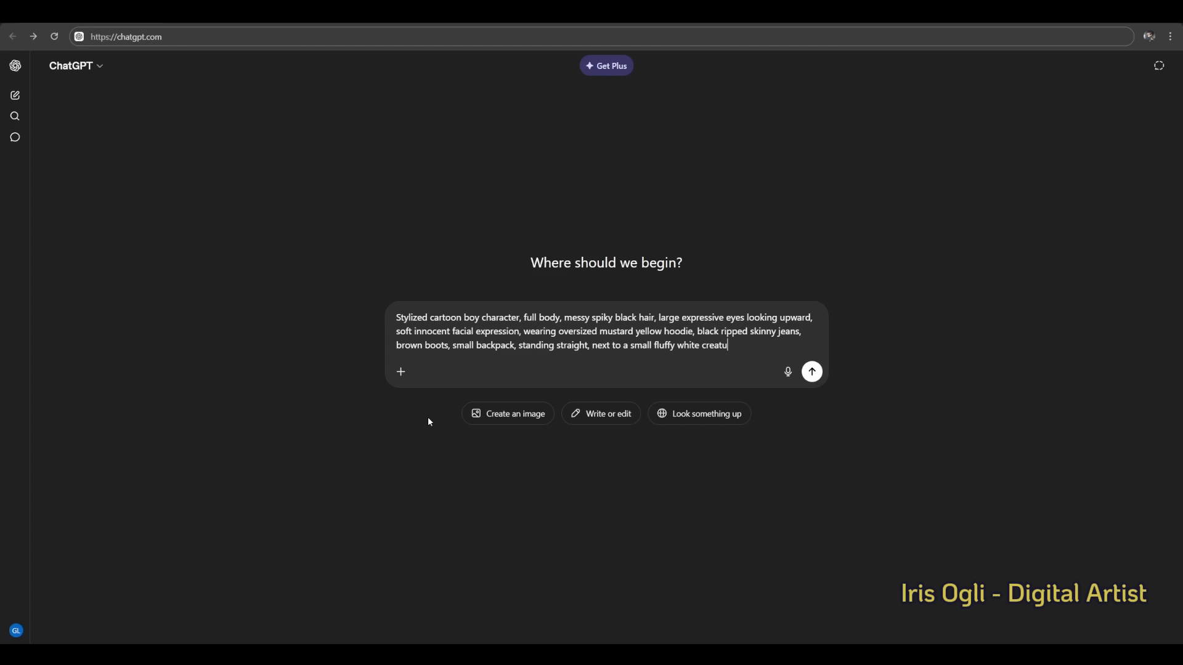
pyautogui.write('re with')
pyautogui.write('rounded body, tiny legs, black oval eyes and nose, minimal facial features, cute companion design. Clean green background, soft lighting, painterly texture, hand-drawn illustration style, slightly rough sketch lines, subtle shading, whimsical children’s book aesthetic, high detail, centered composition.')
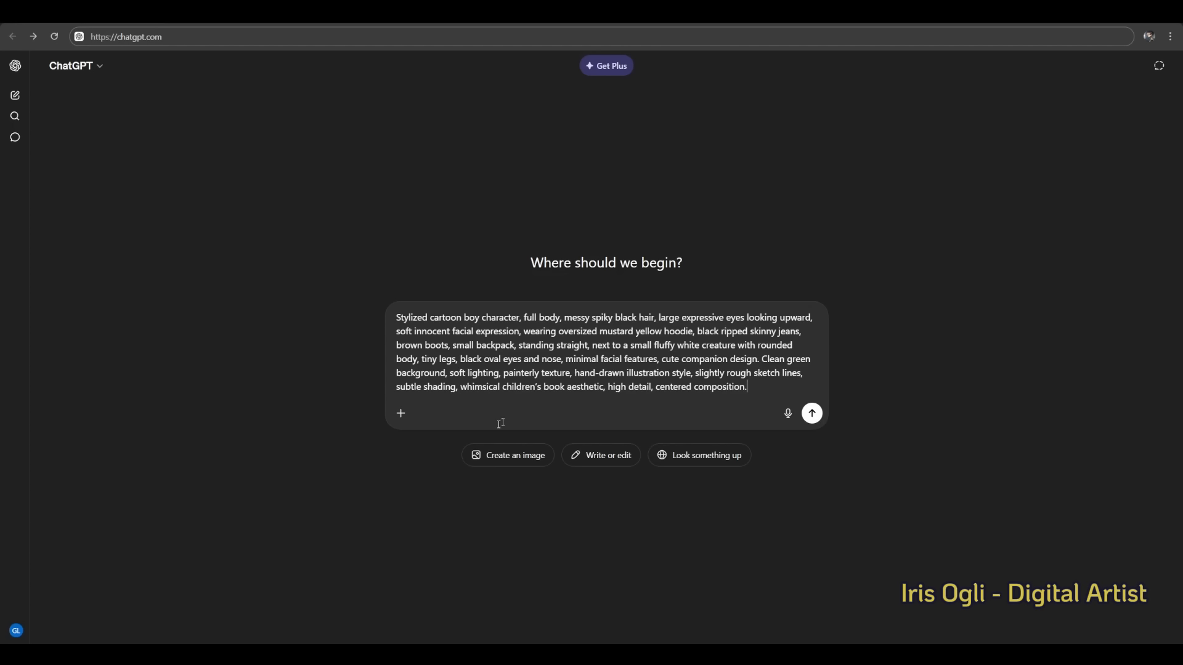
pyautogui.click(487, 461)
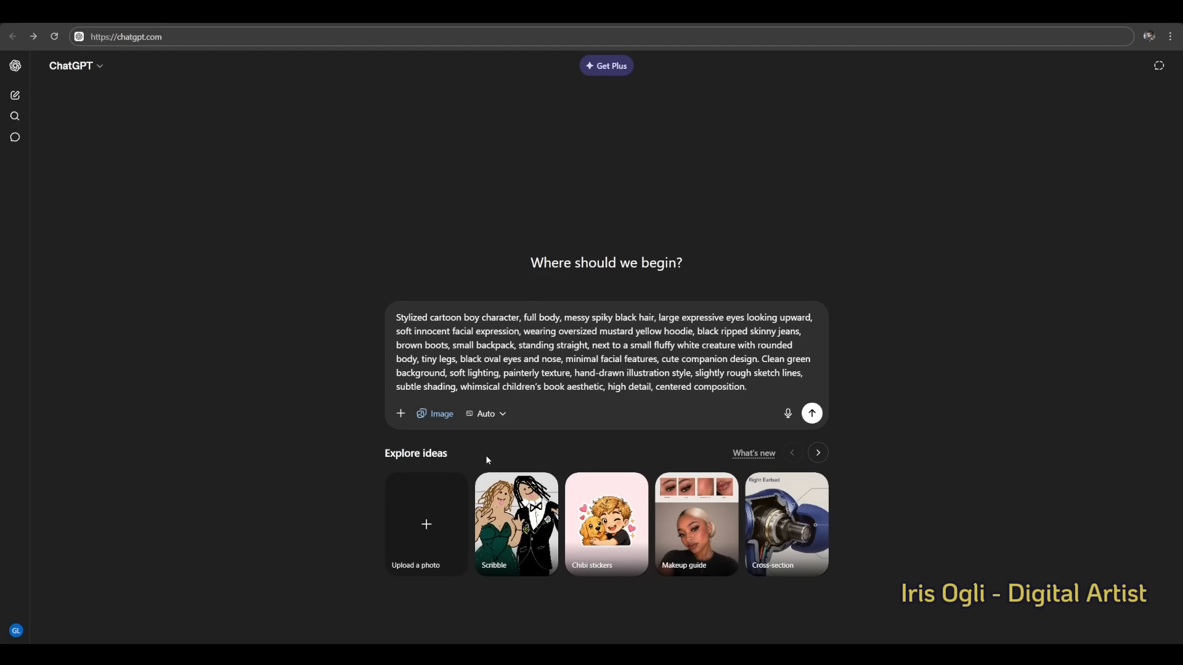
pyautogui.click(812, 414)
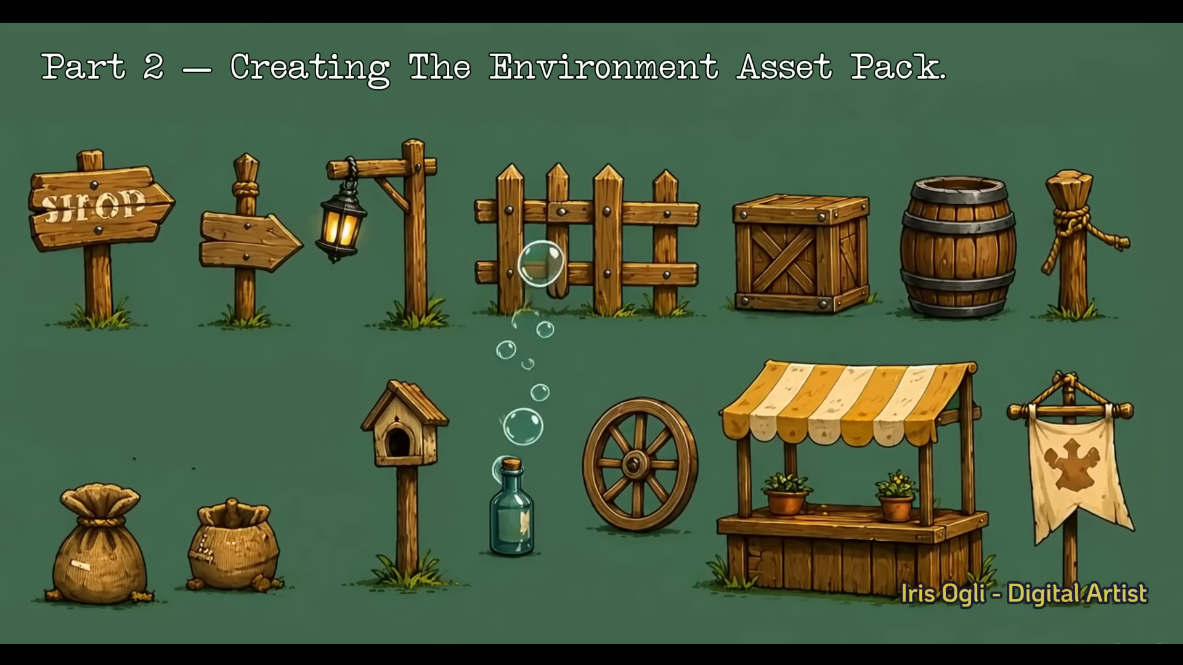
# Step: Write a prompt for a cohesive 2D side scrolling game environment asset pack in whimsical hand drawn storybook style matching the cartoon boy and white creature
pyautogui.write('Cr')
pyautogui.write('eate a complete, cohesive')
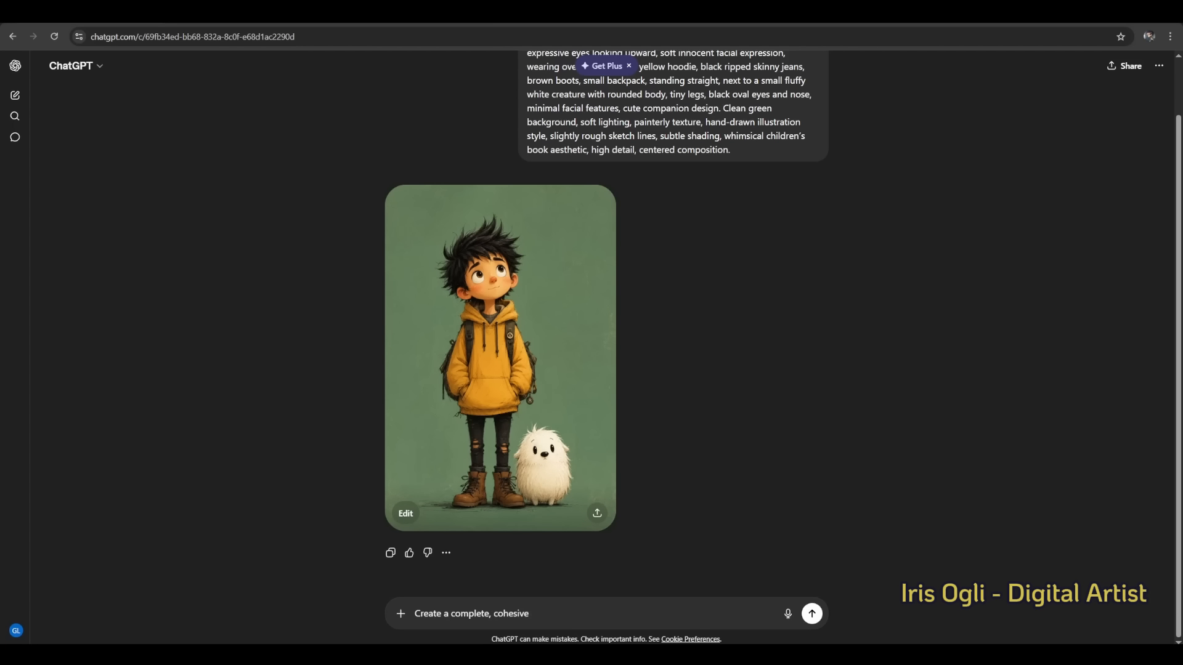
pyautogui.write(' 2D side scrolling game environme')
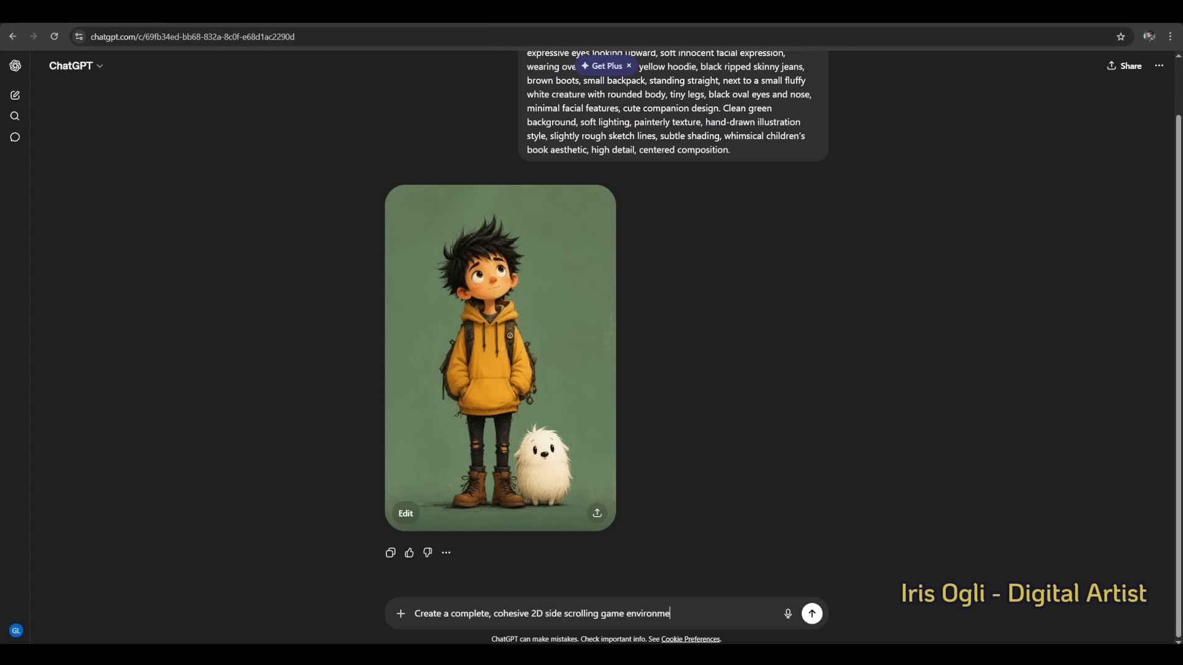
pyautogui.write('nt asset pack in a whimsical hand dra')
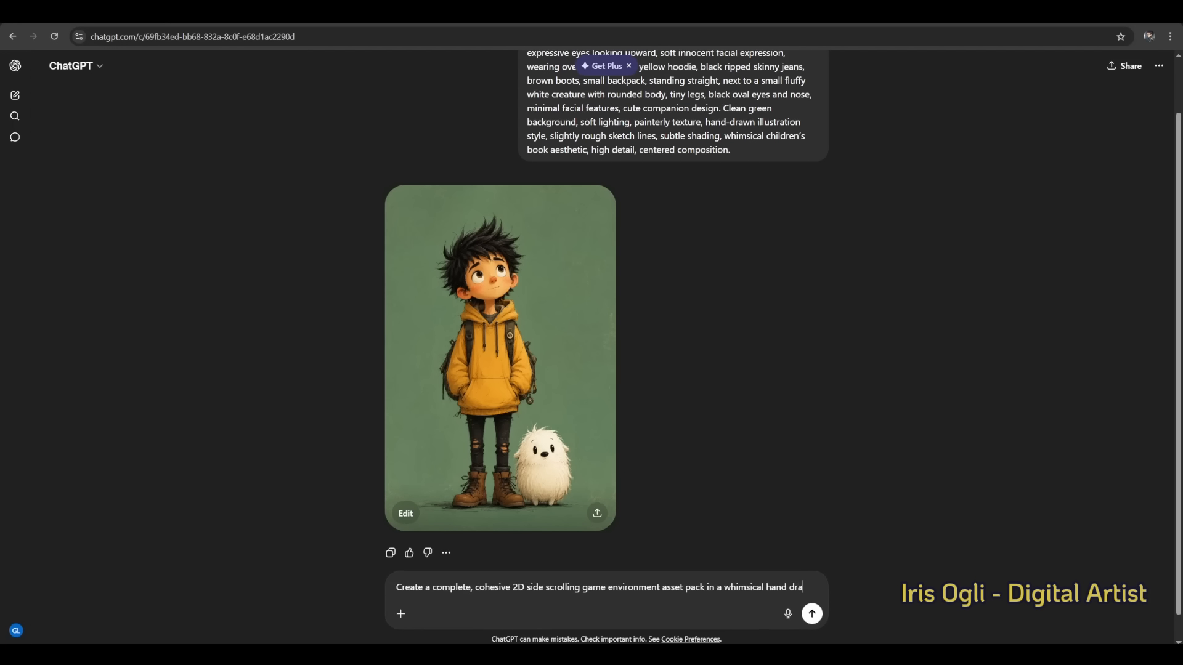
pyautogui.write('wn storybook il')
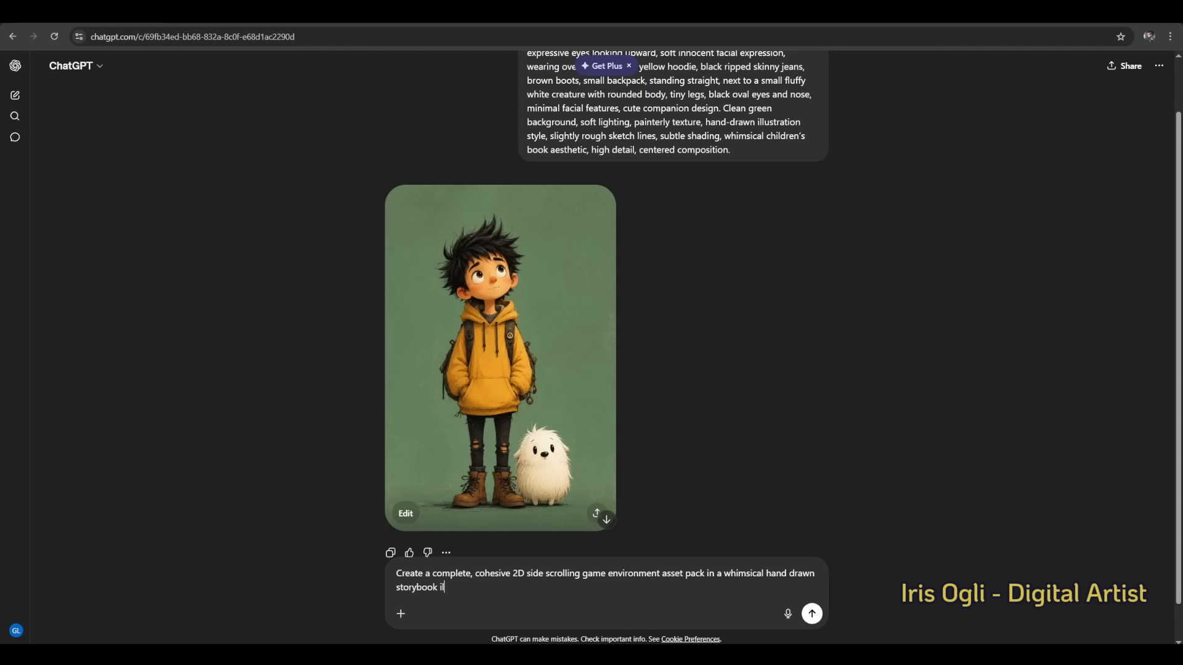
pyautogui.write('lustration style matching a stylize')
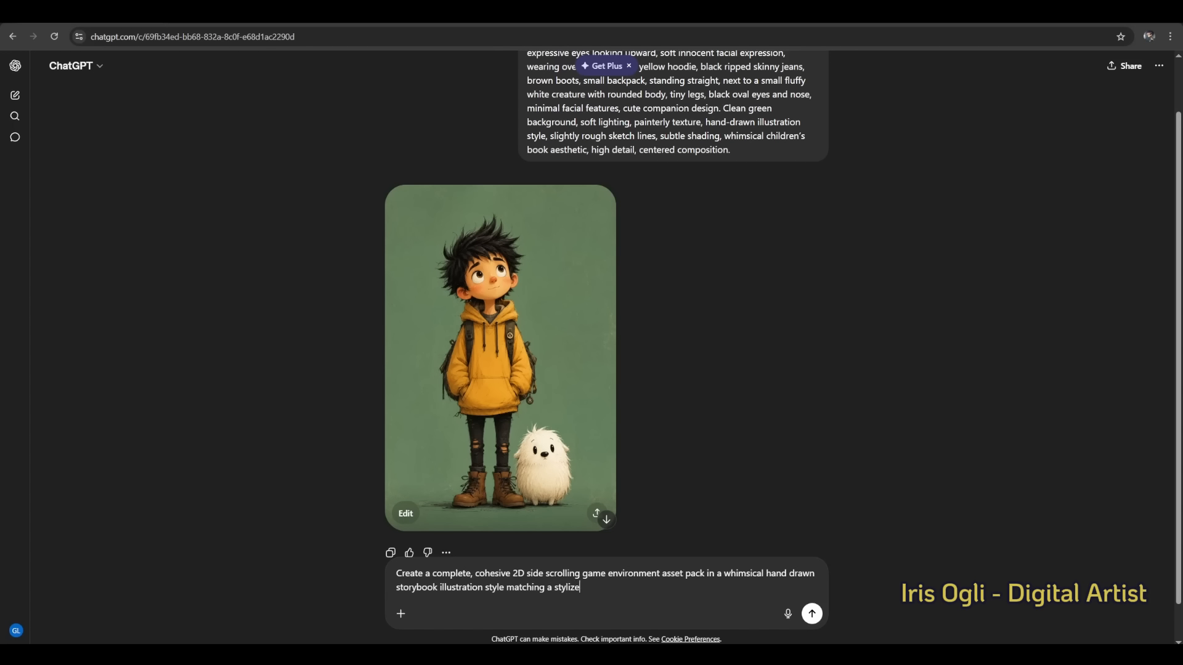
pyautogui.write('d cartoon boy with messy spiky black ')
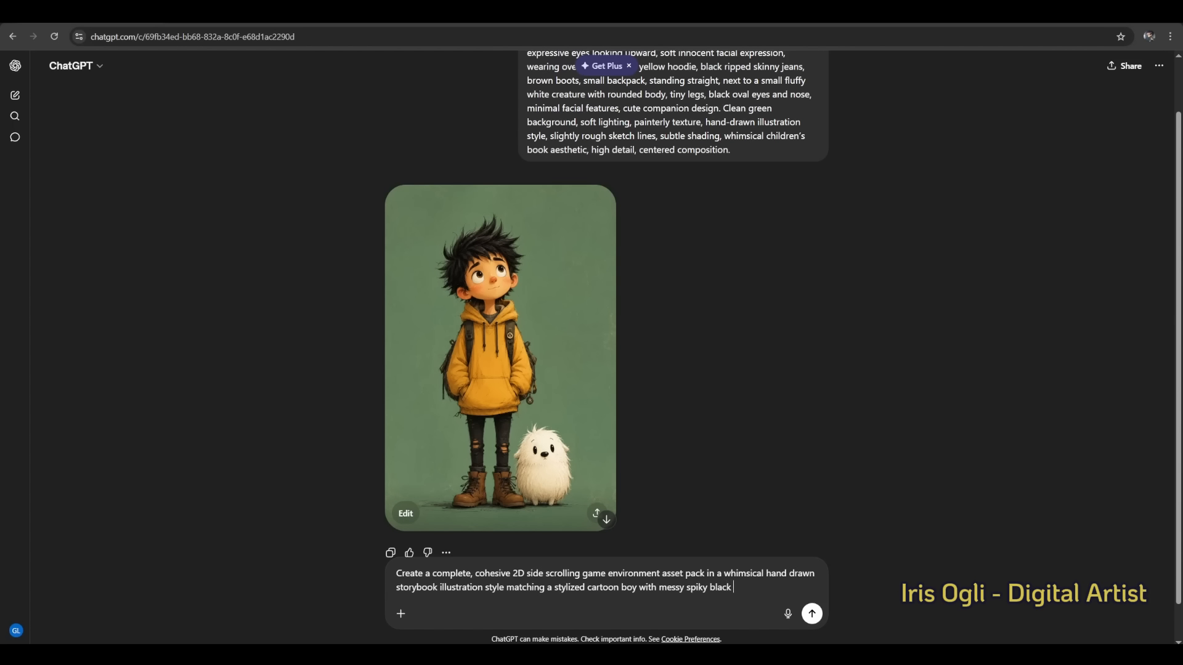
pyautogui.write('hair and a small fluffy')
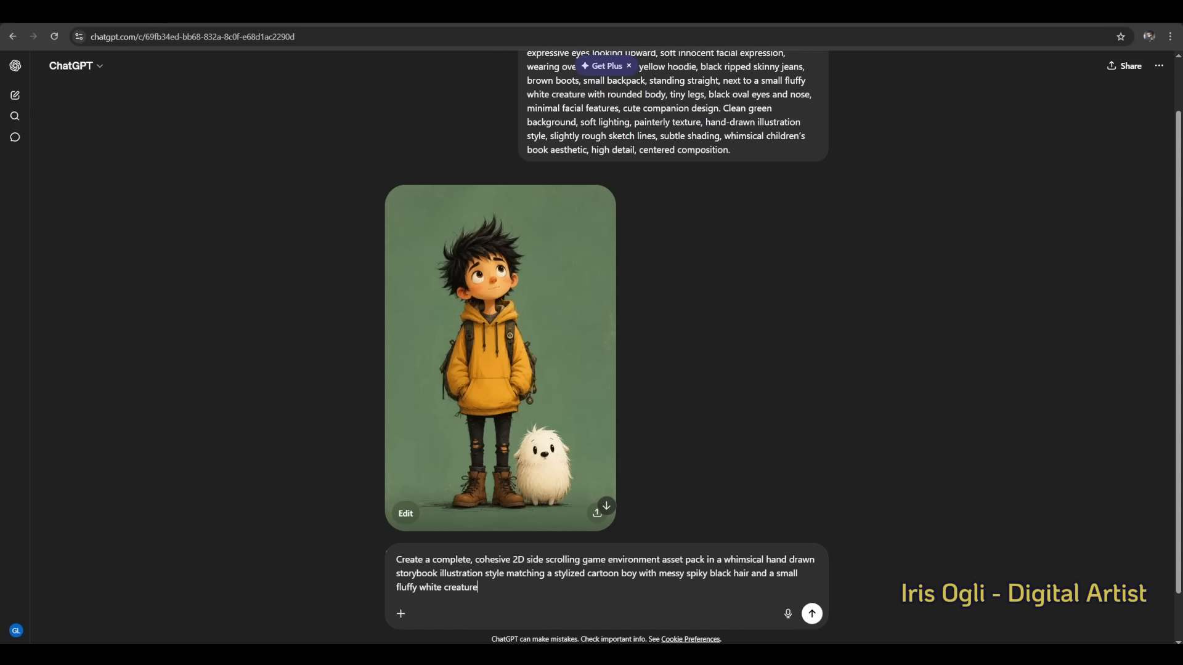
pyautogui.write(' white creature companion.')
pyautogui.hotkey('shift', 'Return')
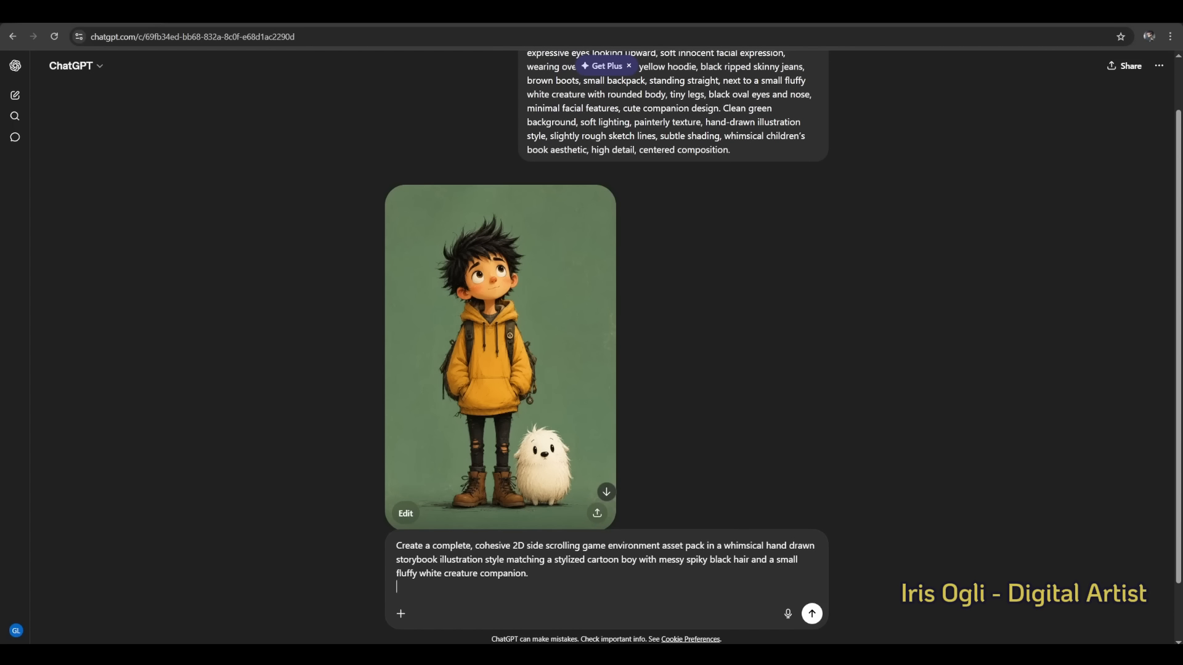
# Step: Add the modular asset list, painterly style, sprite sheet layout and technical requirements to the prompt, and generate it as a widescreen 16:9 image
pyautogui.write('include a full modular set of environment assets: ground tiles (grass, dirt, stone), UI , seamless tileable textures, grass variations, dirt paths, rocks, bushes, flowers, trees (small, medium, large), tree stumps, wooden fences, signposts, logs, mushrooms, small props, decorative elements design everything in a soft painterly style with visible brush texture, slightly rough sketchy ink linework, subtle shading, warm friendly color palette, playful proportions, simple but charming shapes mood: magical, calm, cozy, childlike adventure world ensure strict visual consistency across all assets: same lighting direction, same color harmony, same line thickness, same texture style layout: assets clearly separated, evenly spaced, no overlap, centered and organized like a sprite sheet background: clean flat green background perspective: side view, 2D platformer style technical requirements: tileable seamless textures, modular design, grid-aligned assets, consistent scale between objects, game-ready high resolution, sharp edges.')
pyautogui.click(499, 619)
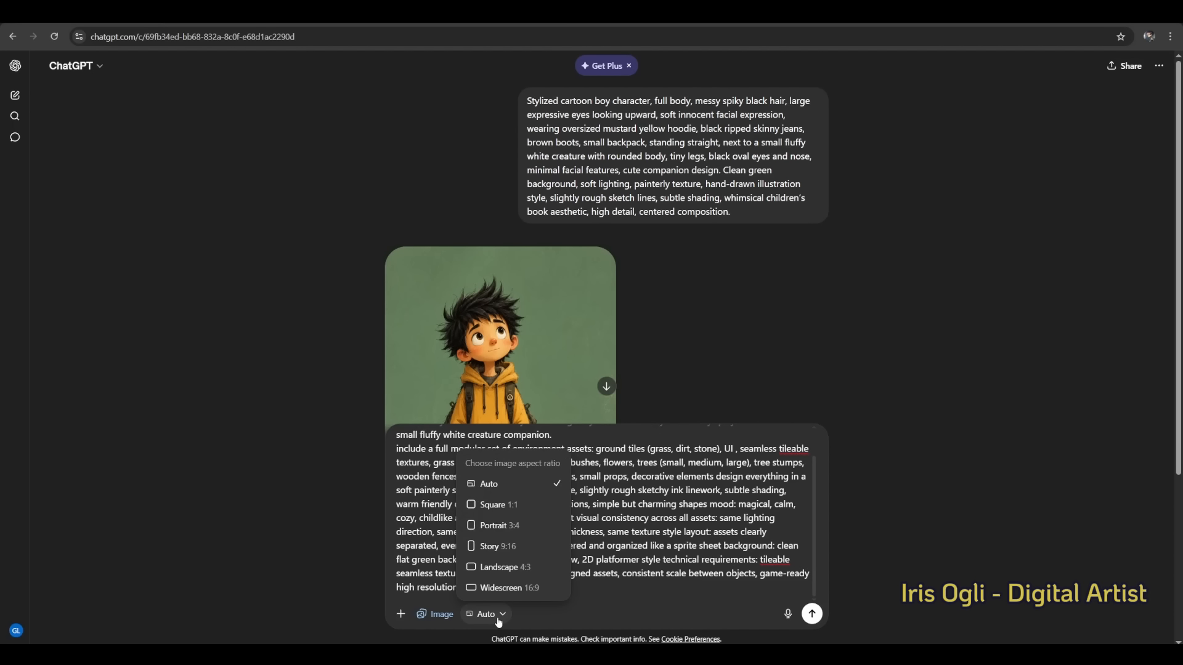
pyautogui.click(509, 588)
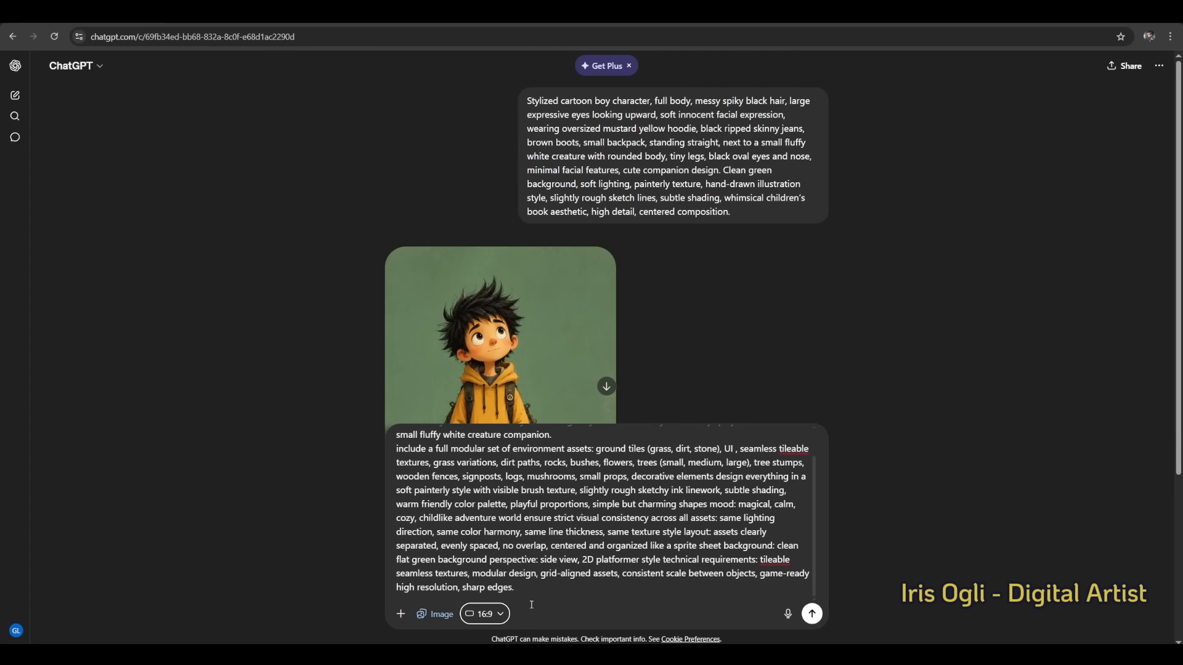
pyautogui.click(812, 614)
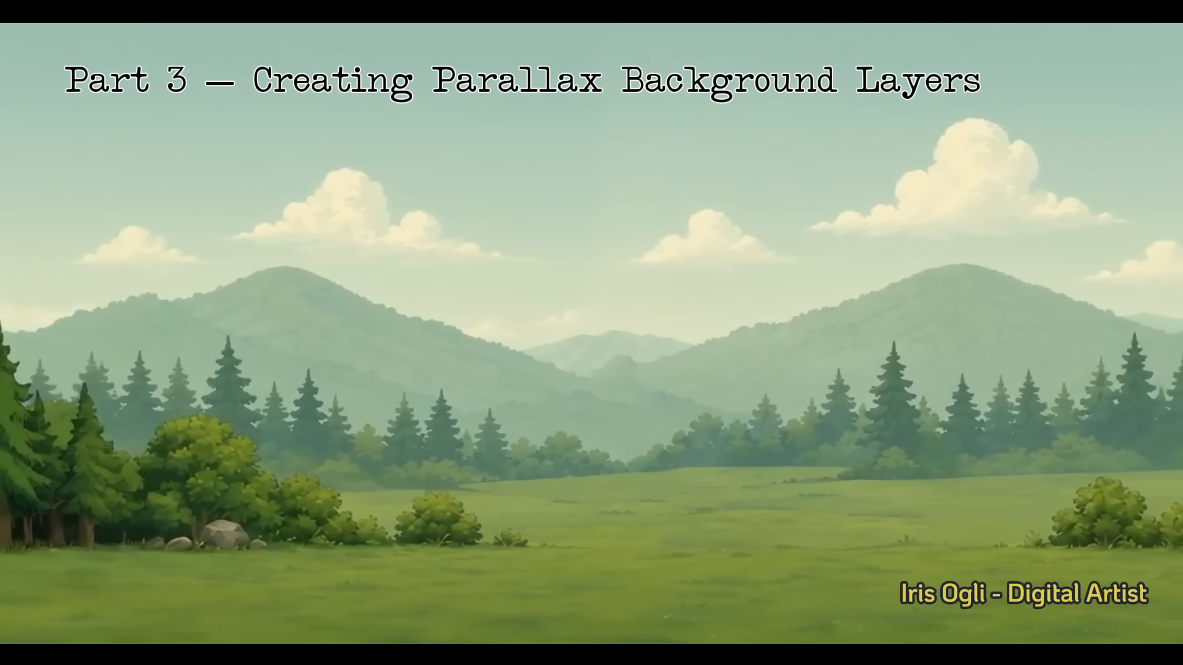
# Step: Request separate 2D side scrolling parallax layers (far background, mid background, gameplay, foreground) without text, with the asset pack image attached
pyautogui.write('Generate separa')
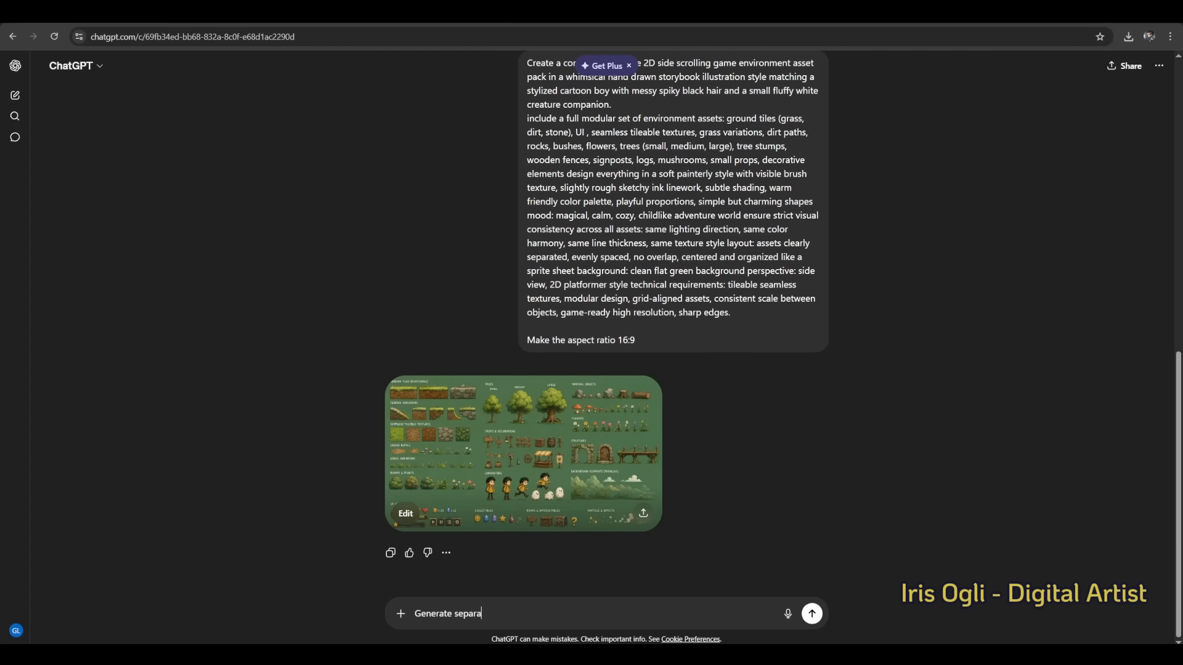
pyautogui.write('te depth layers for a 2D side scrolling game environment.')
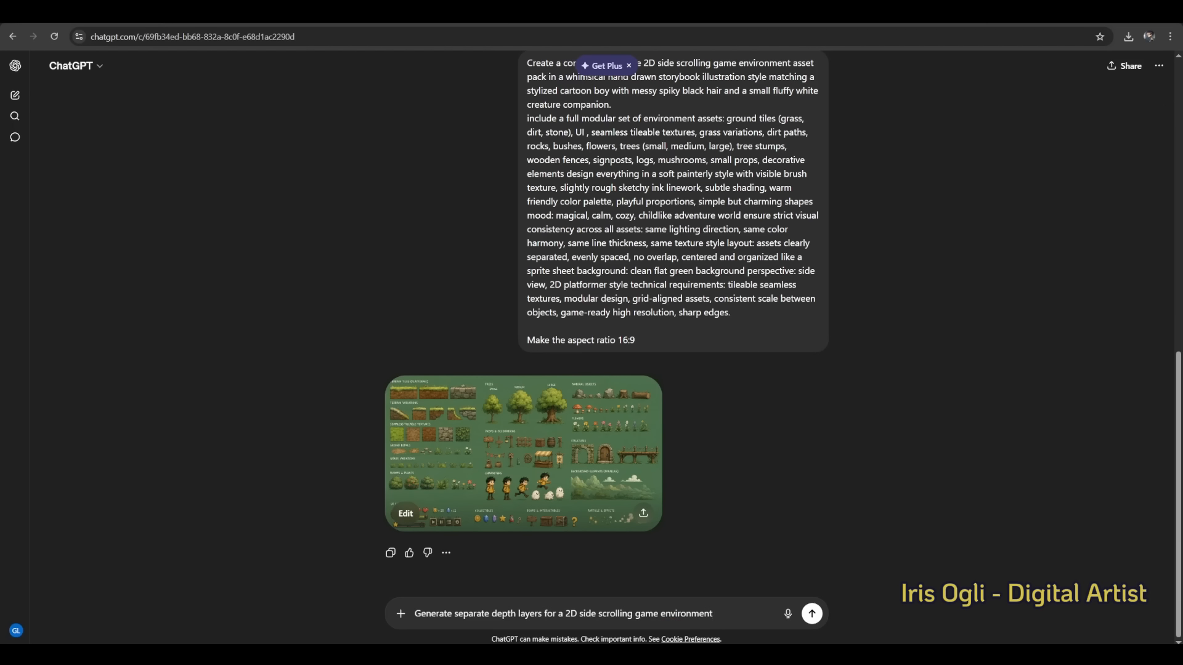
pyautogui.hotkey('shift', 'Return')
pyautogui.write('Each layer')
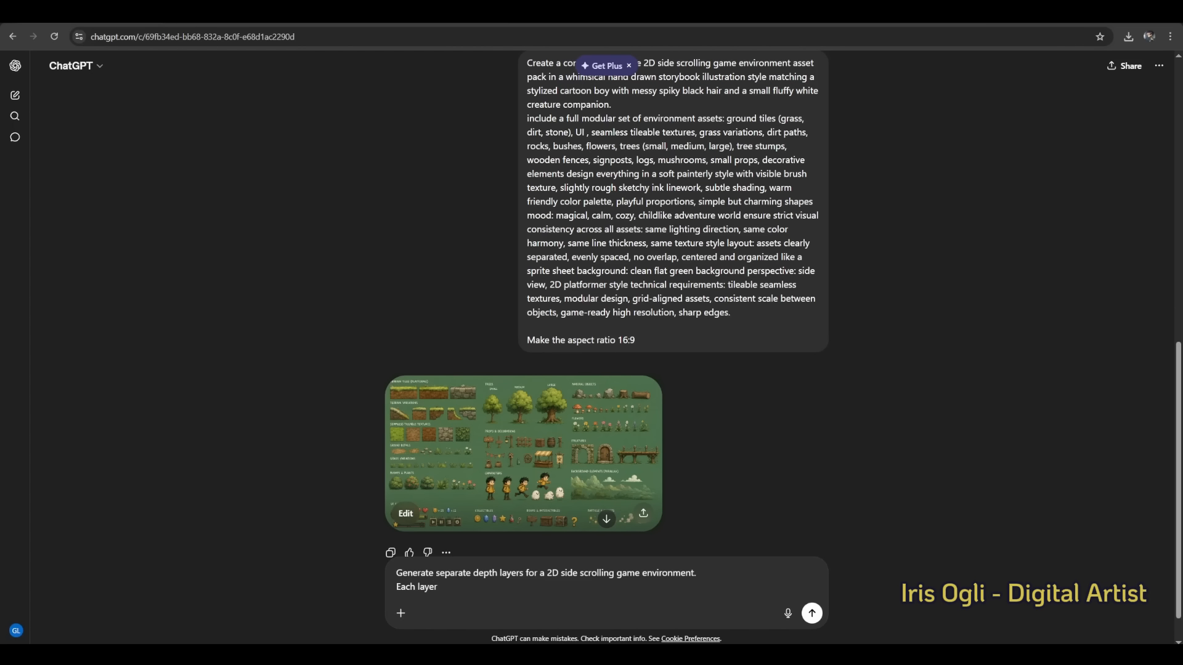
pyautogui.write(' must be created a consistent')
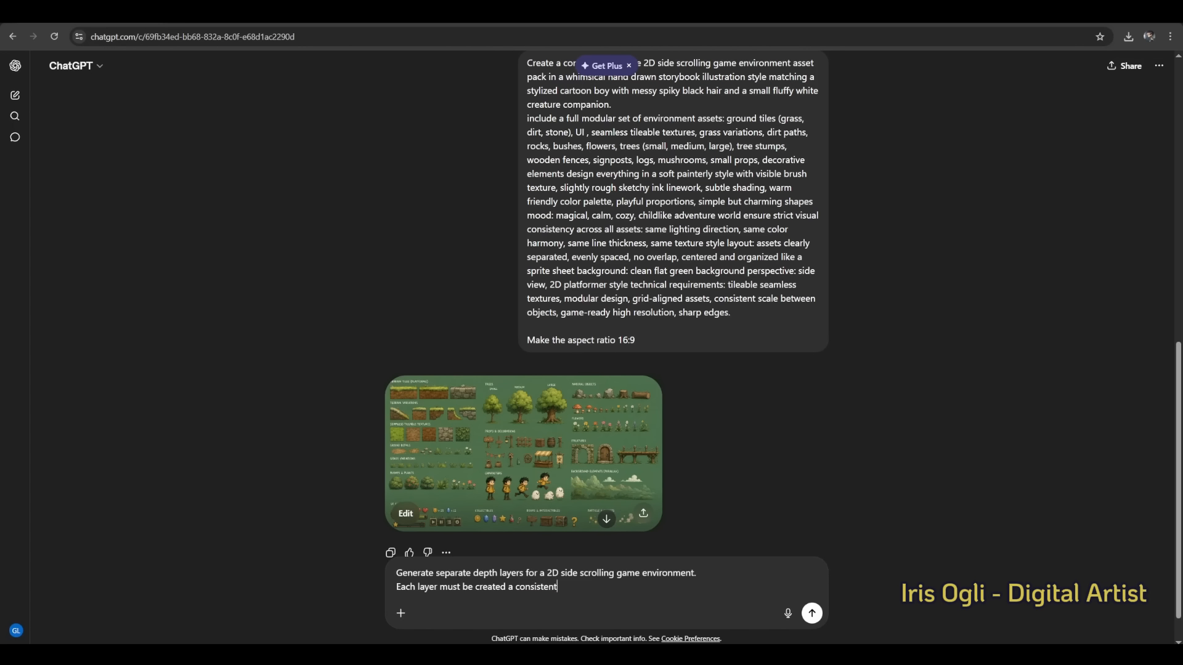
pyautogui.write(' parallax scrolling background system')
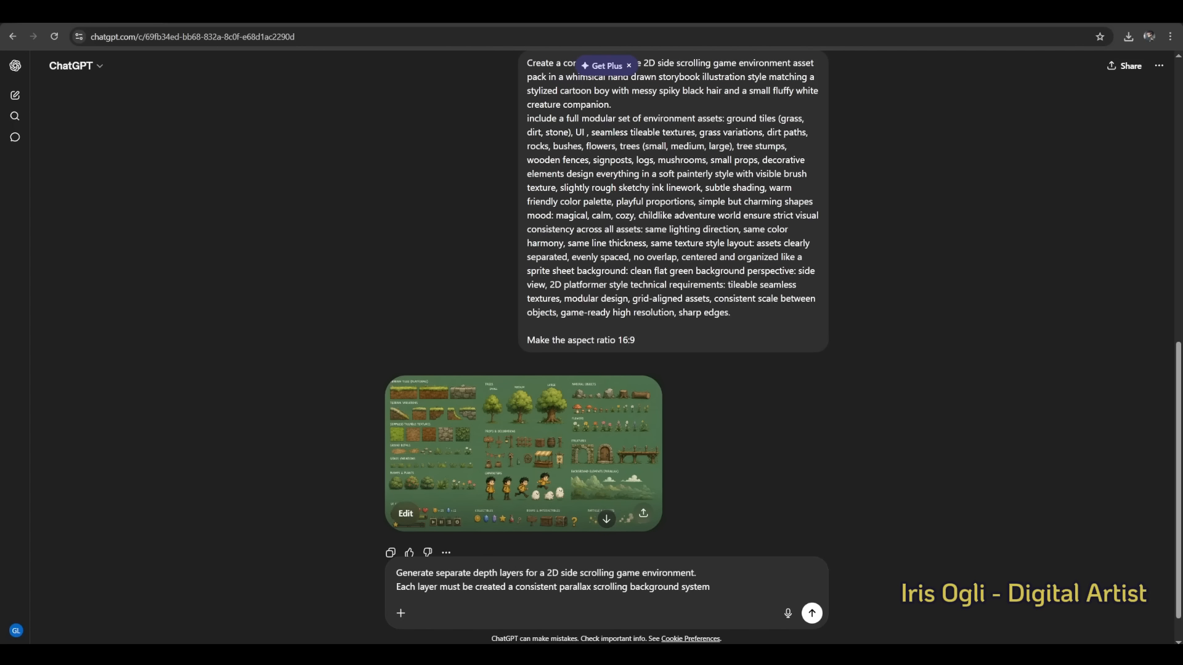
pyautogui.hotkey('ctrl', 'v')
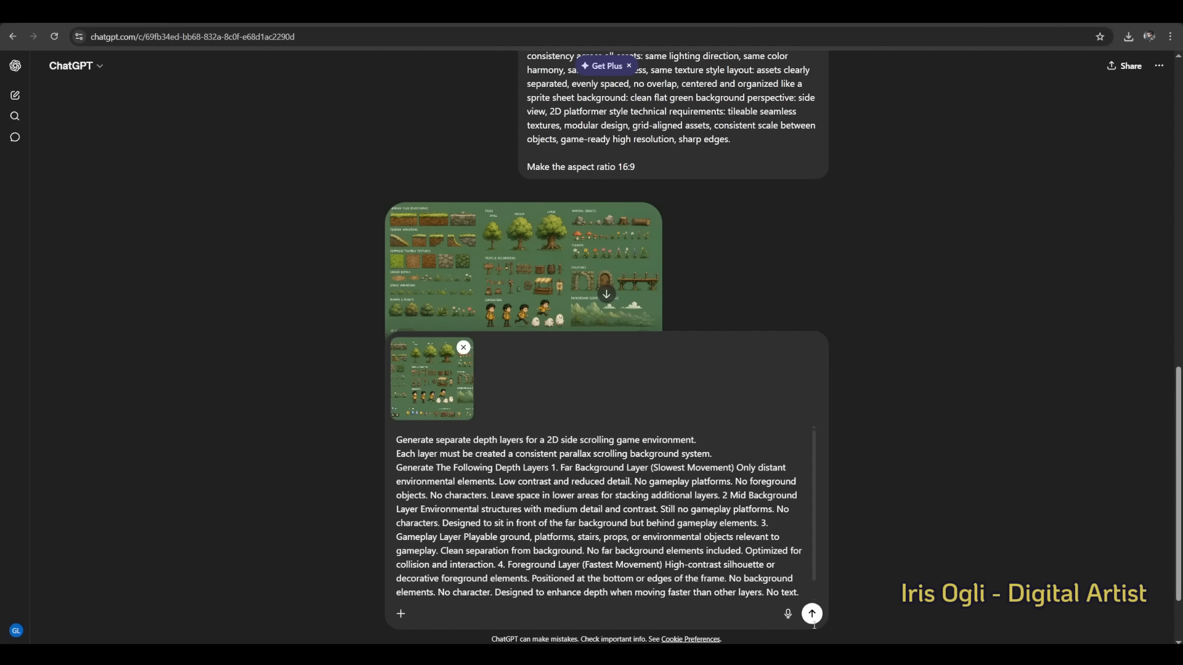
pyautogui.press('Return')
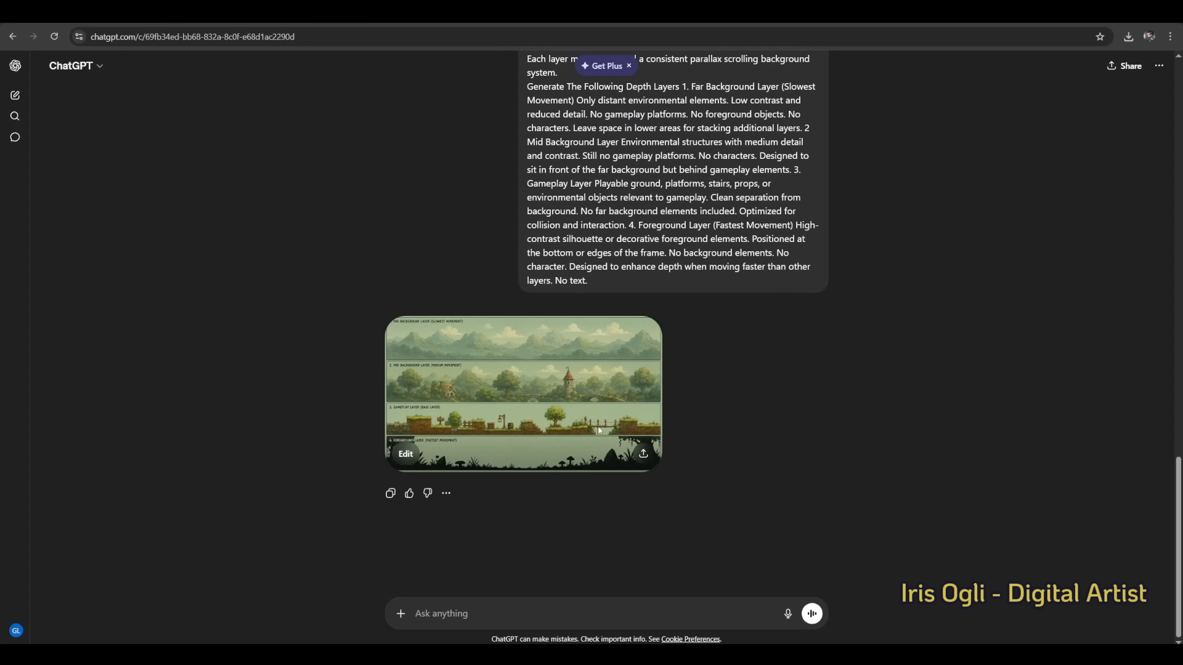
# Step: Open the generated depth layers image and its share options
pyautogui.click(599, 430)
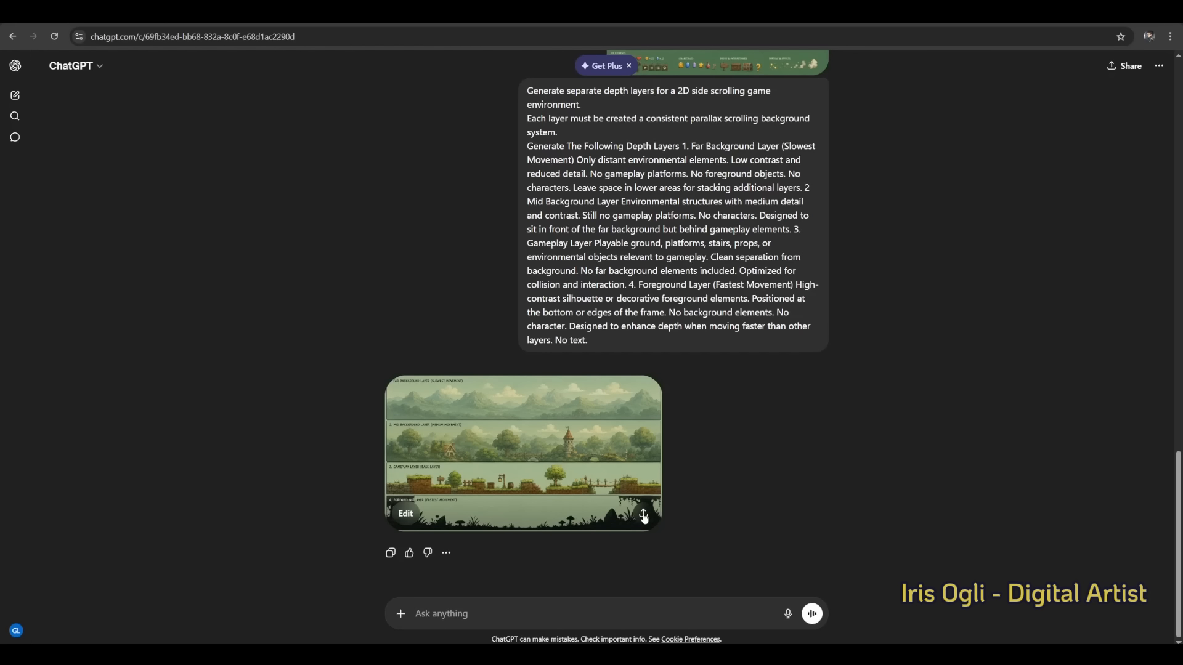
pyautogui.click(644, 515)
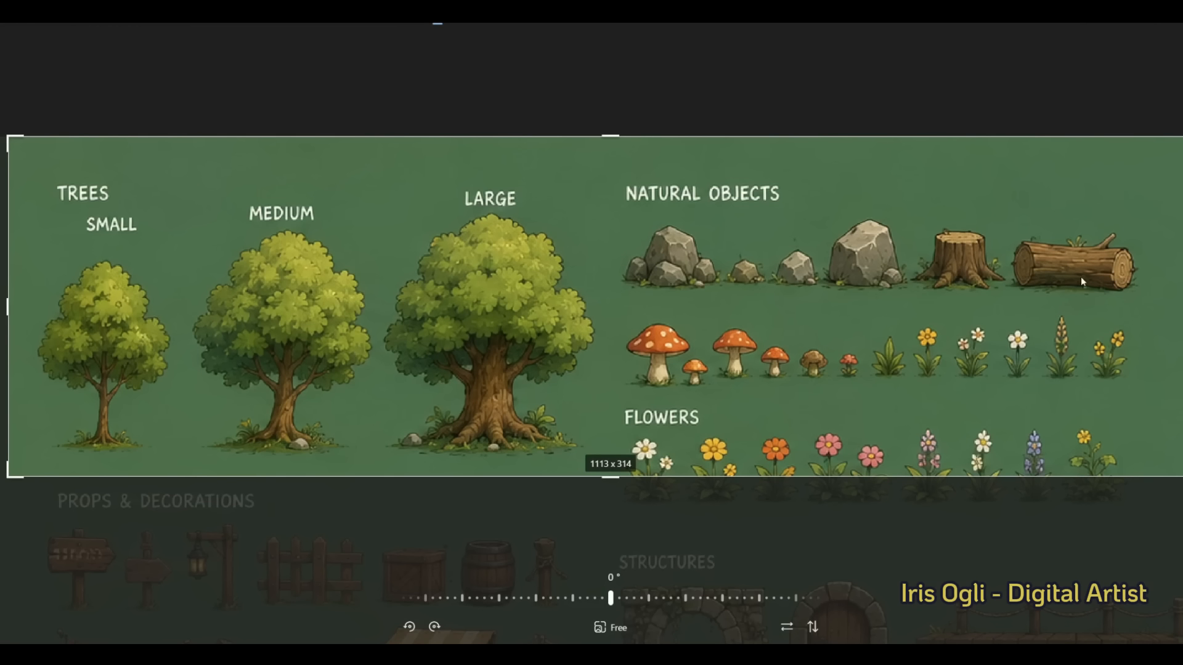
# Step: Crop the asset pack image to the group of small, medium and large trees, trimming the spare background beside the small tree
pyautogui.moveTo(1180, 306); pyautogui.dragTo(610, 320)
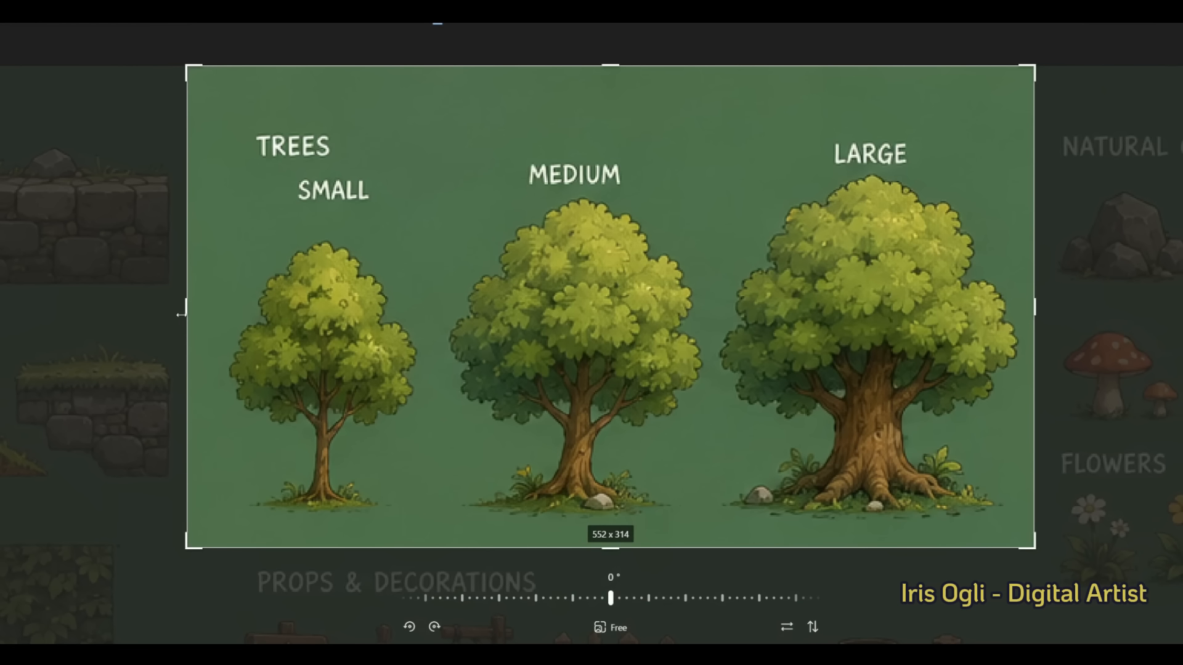
pyautogui.moveTo(185, 315); pyautogui.dragTo(213, 315)
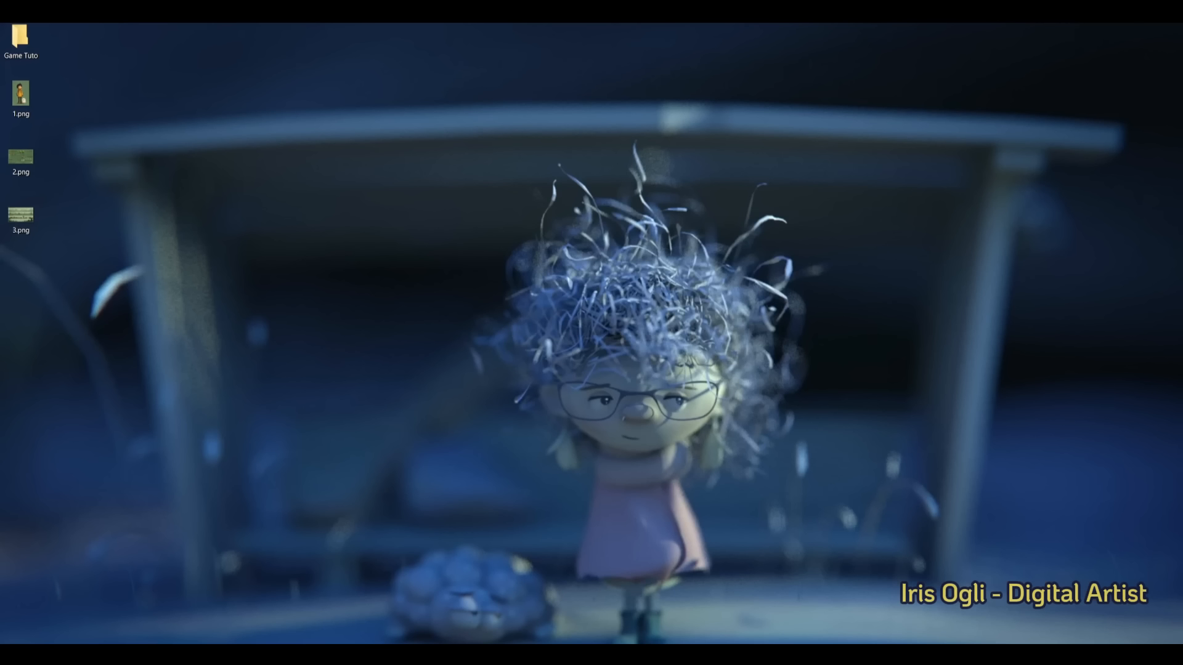
# Step: Open 3.png from the desktop, and crop the natural objects and flowers off the asset pack image beside the trees
pyautogui.doubleClick(26, 227)
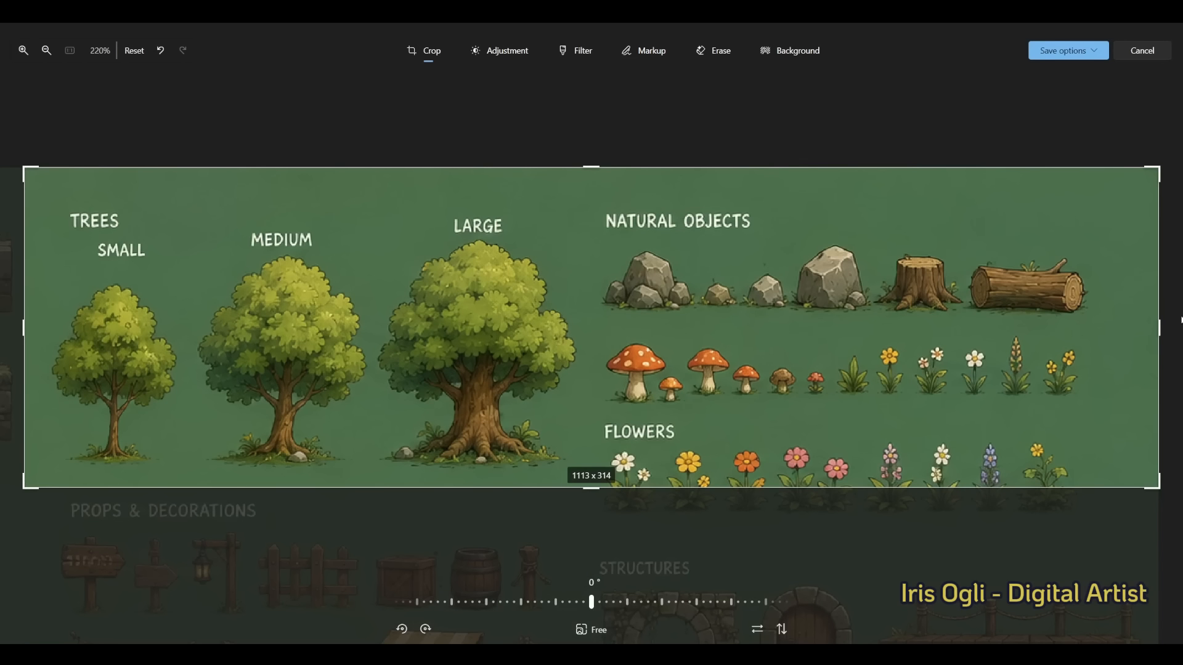
pyautogui.moveTo(1154, 328); pyautogui.dragTo(592, 327)
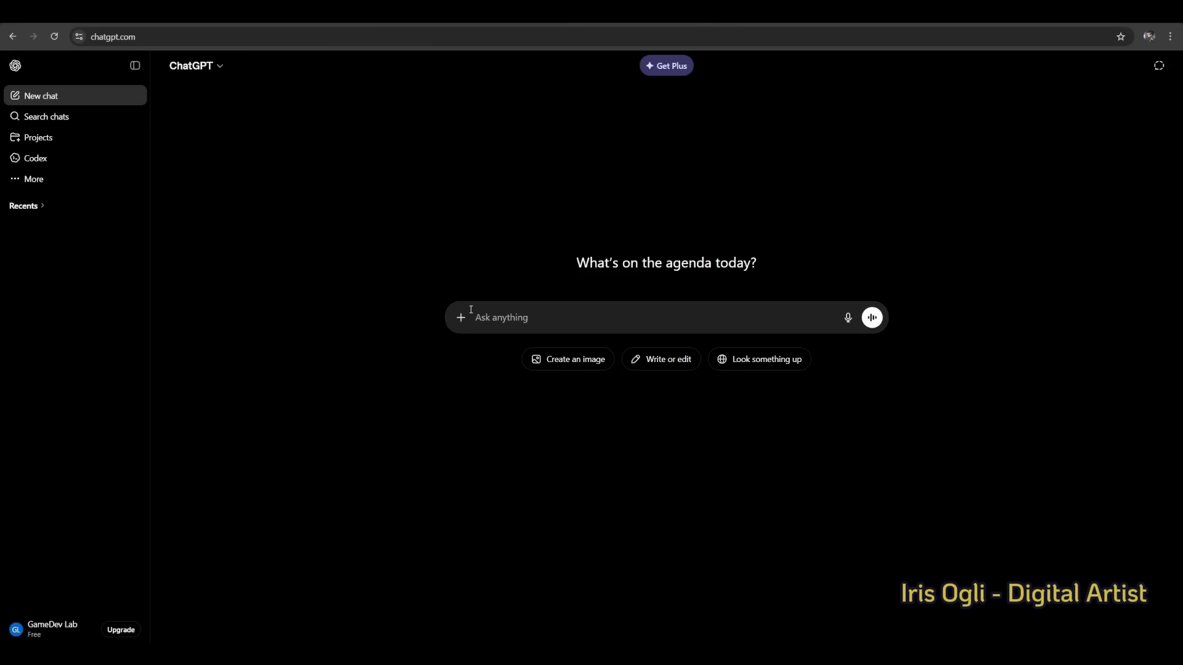
# Step: In a new ChatGPT chat, request "Upscale" with the wooden props image attached, and download the generated image
pyautogui.click(459, 317)
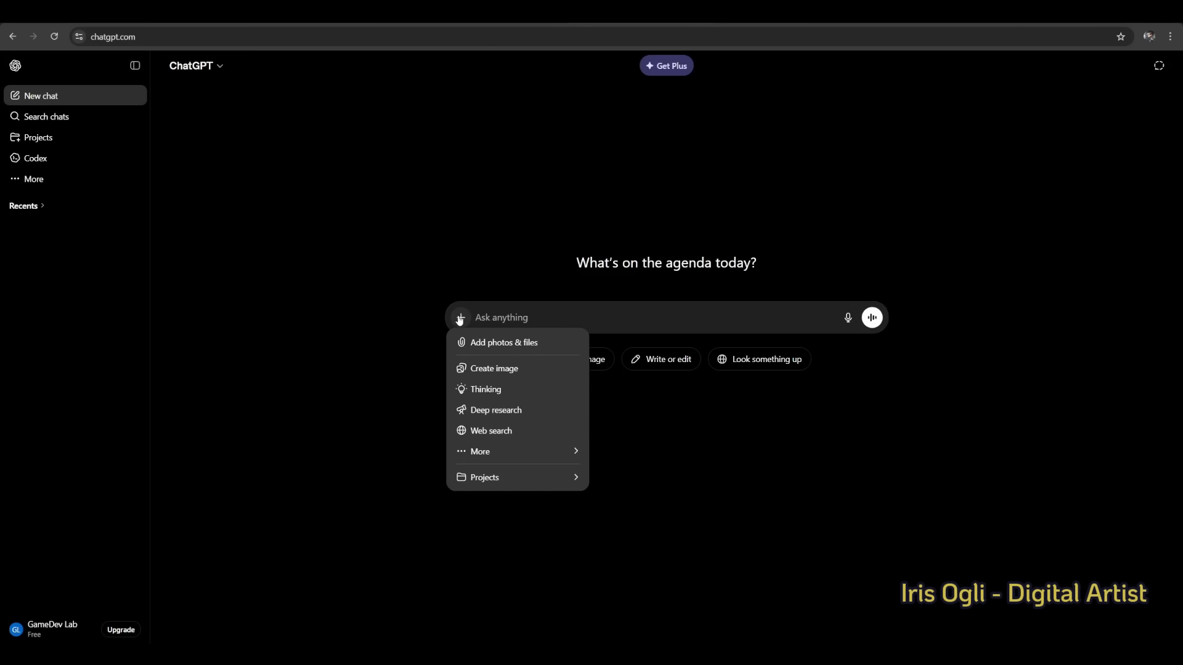
pyautogui.click(529, 344)
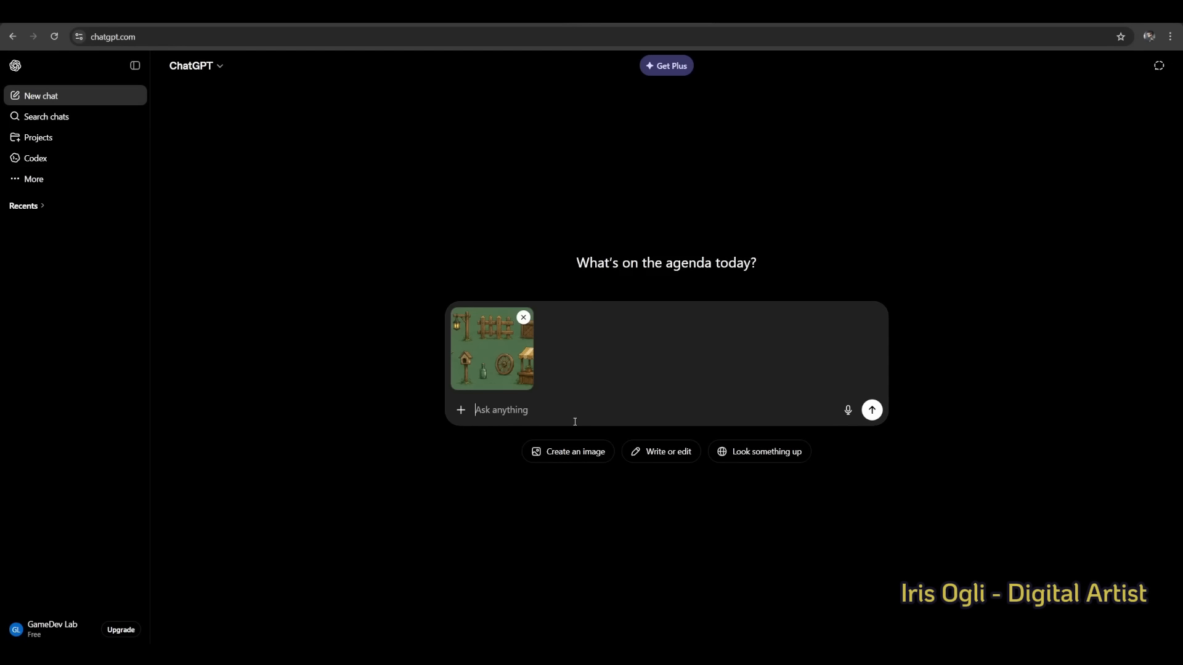
pyautogui.write('U')
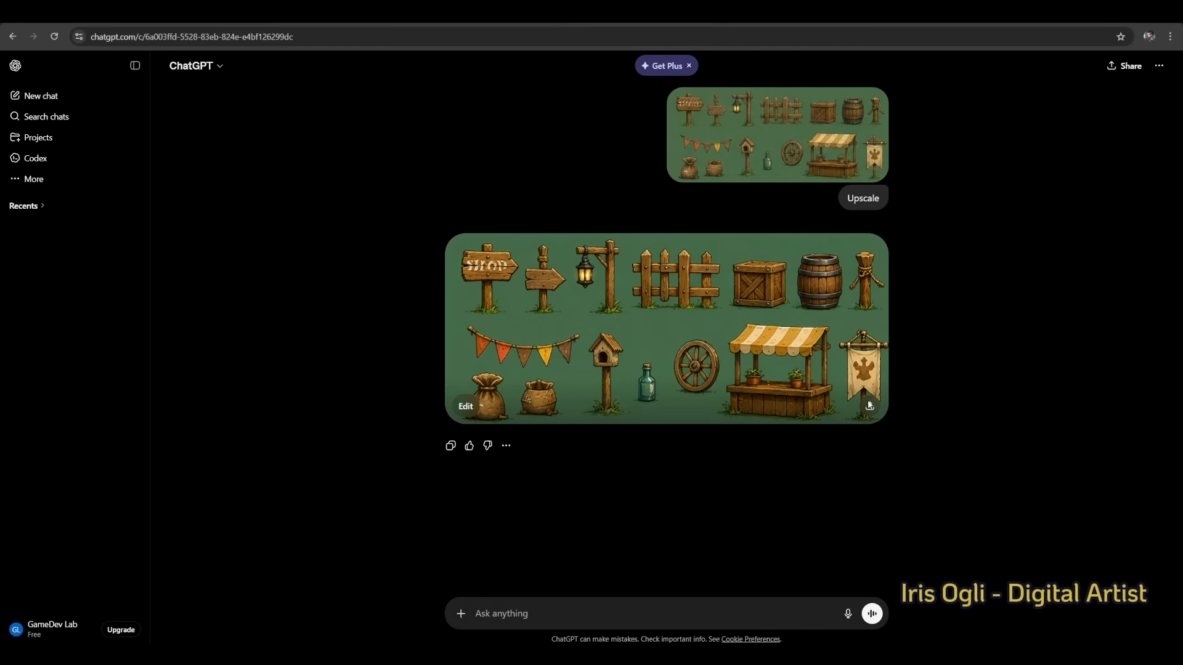
pyautogui.click(872, 404)
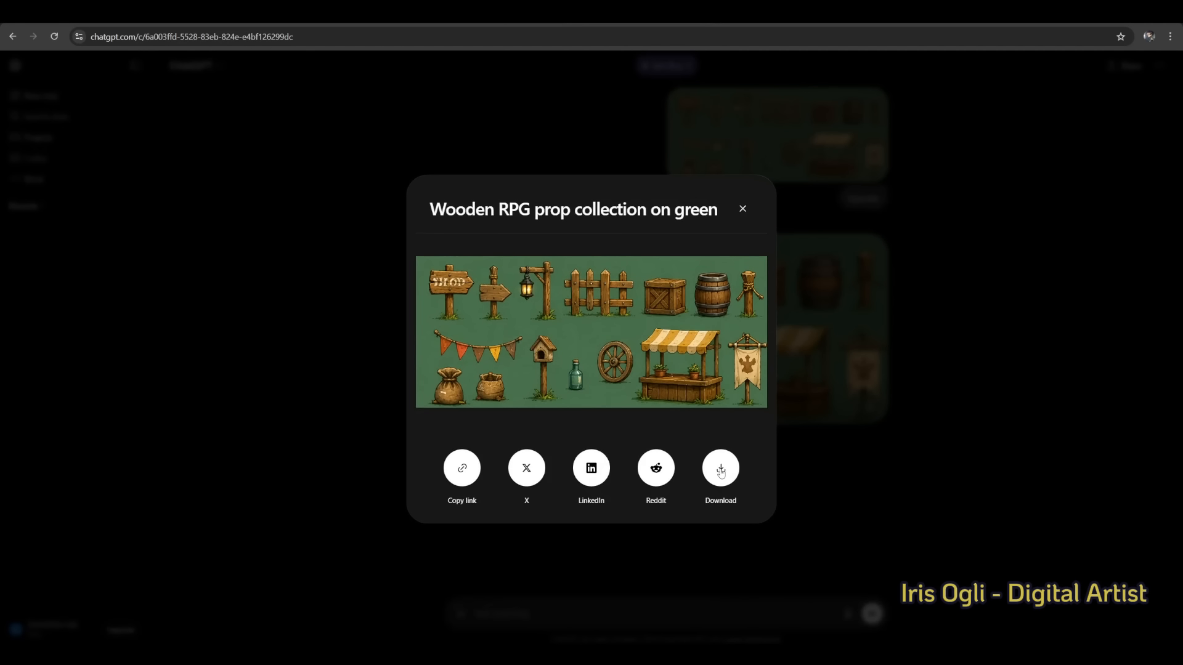
pyautogui.click(720, 470)
pyautogui.click(990, 531)
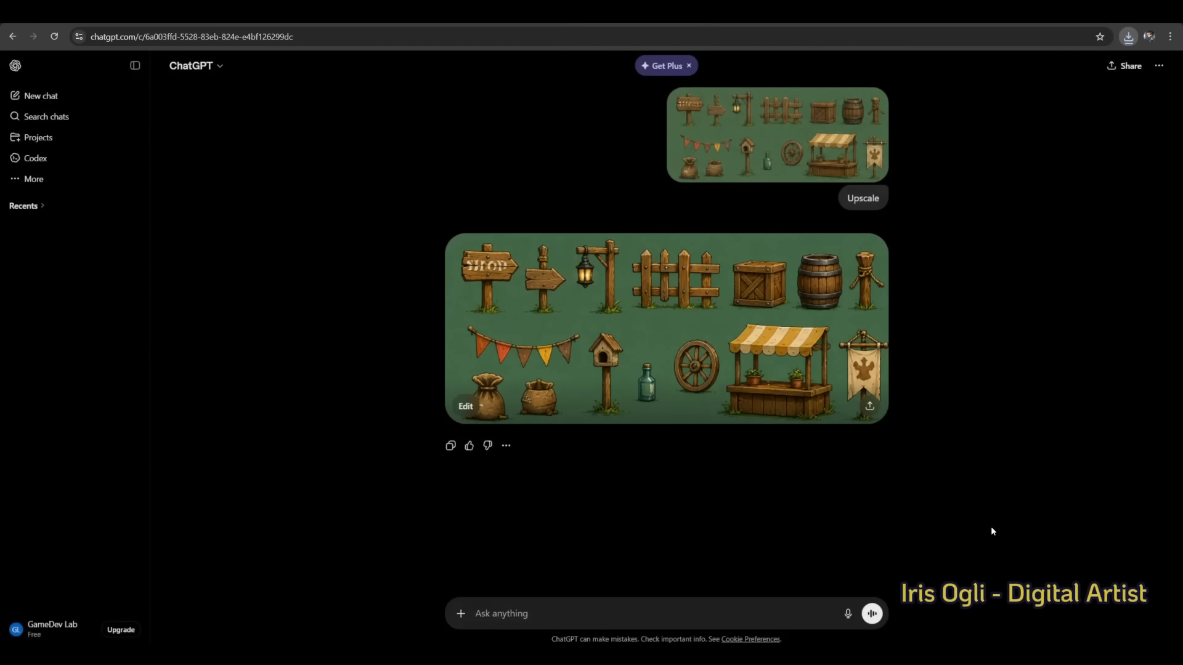
# Step: Request "Upscale" with the stone arch, door and wooden platform image attached, and open the generated image's share options
pyautogui.hotkey('ctrl', 'v')
pyautogui.write('Ups')
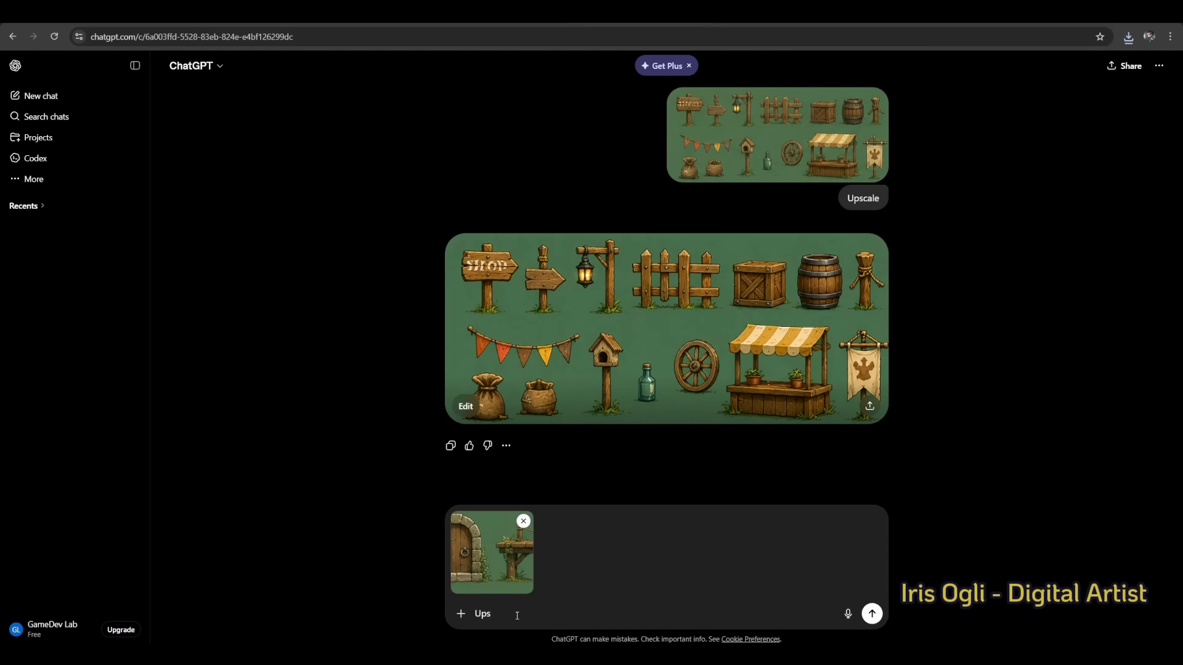
pyautogui.write('cale')
pyautogui.click(872, 613)
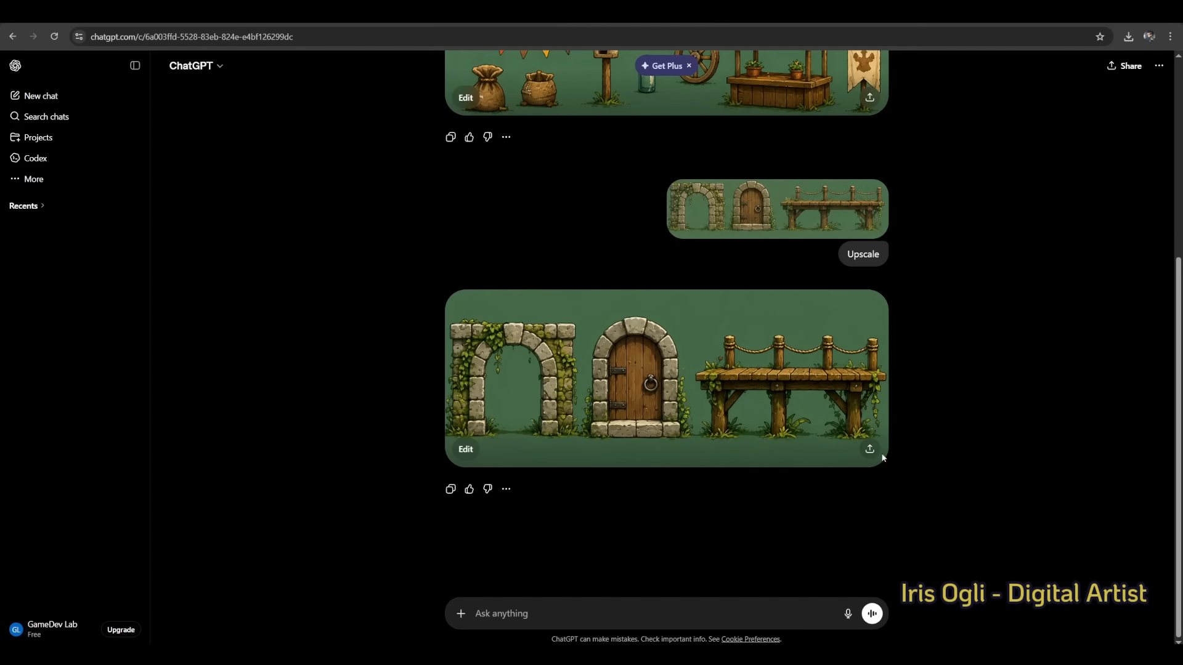
pyautogui.click(870, 449)
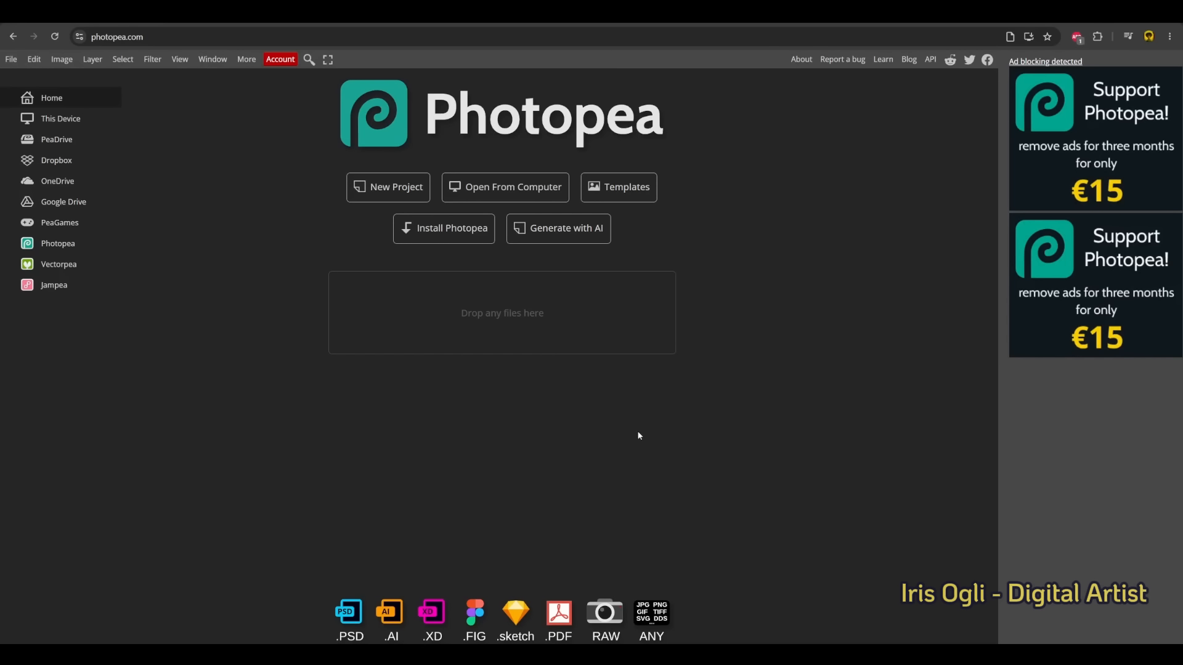
# Step: Open props.png in Photopea, and clear its green background using a Color Range selection with fuzziness 90
pyautogui.click(549, 187)
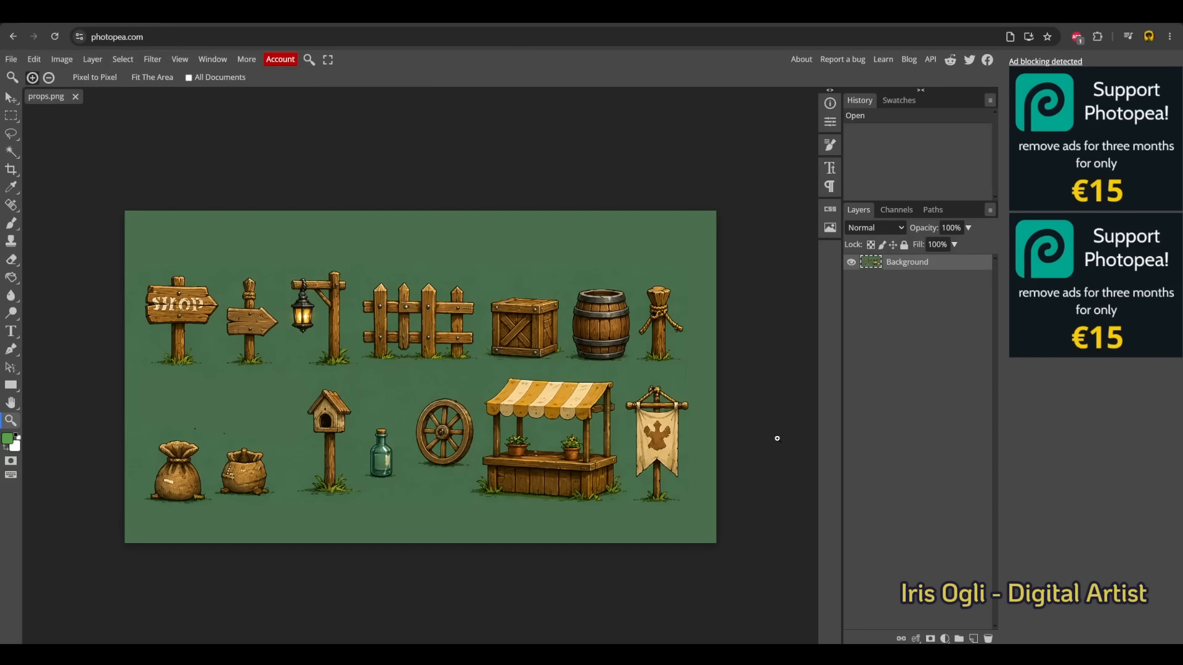
pyautogui.click(114, 61)
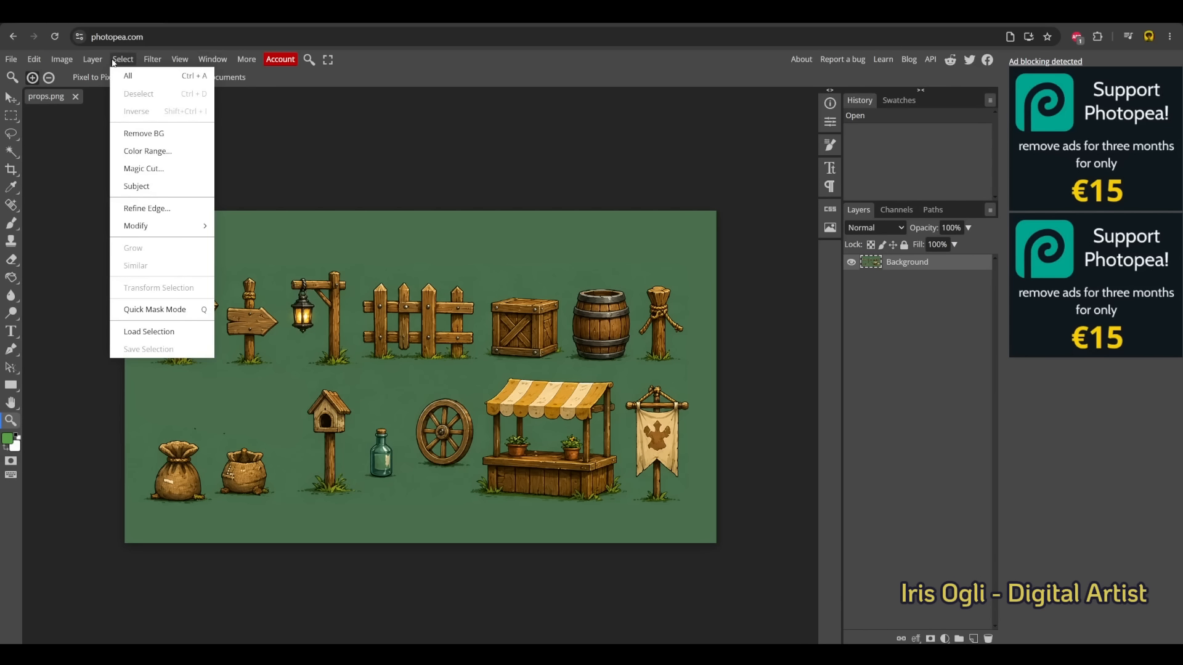
pyautogui.click(172, 153)
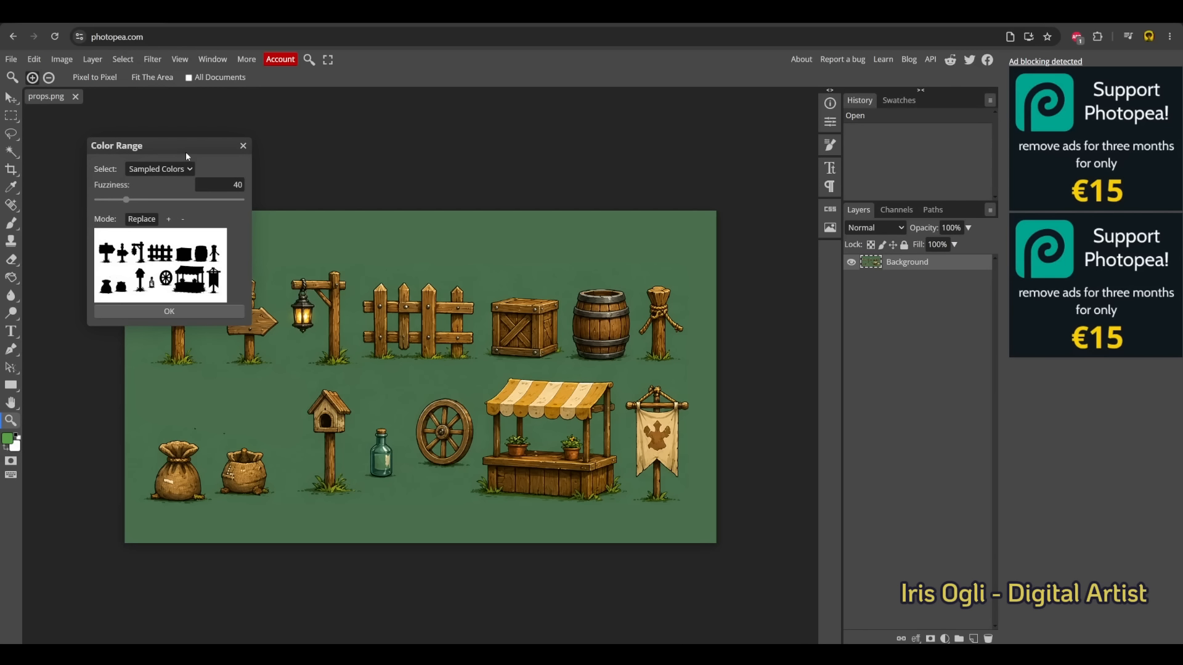
pyautogui.moveTo(127, 199); pyautogui.dragTo(162, 201)
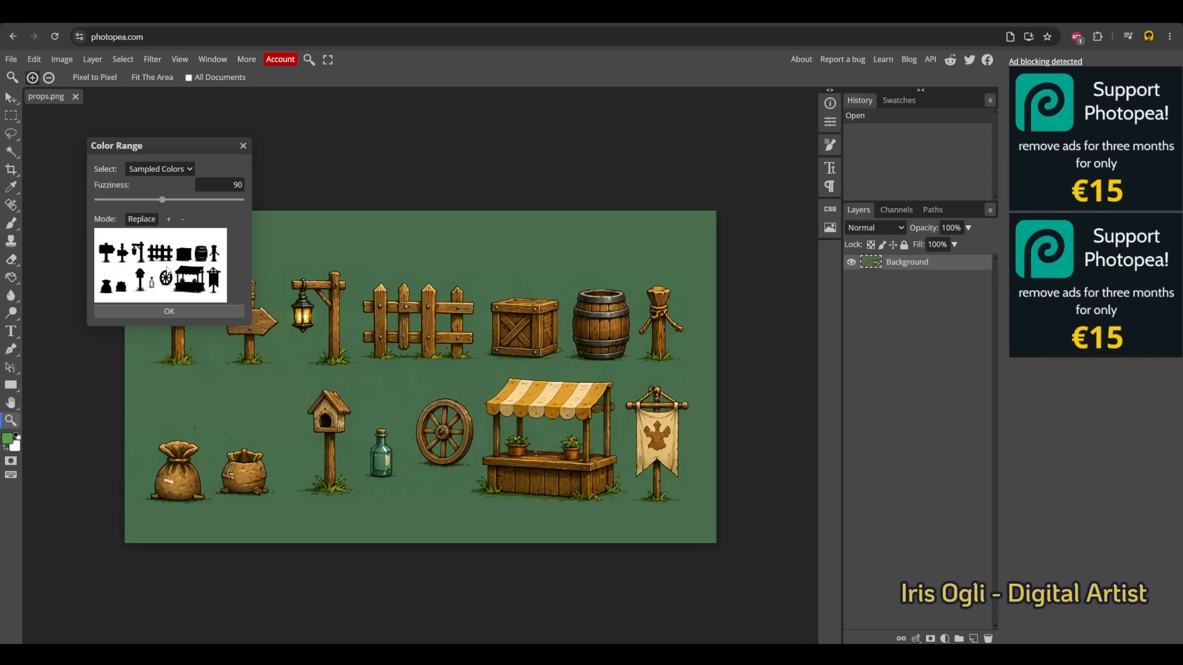
pyautogui.click(201, 317)
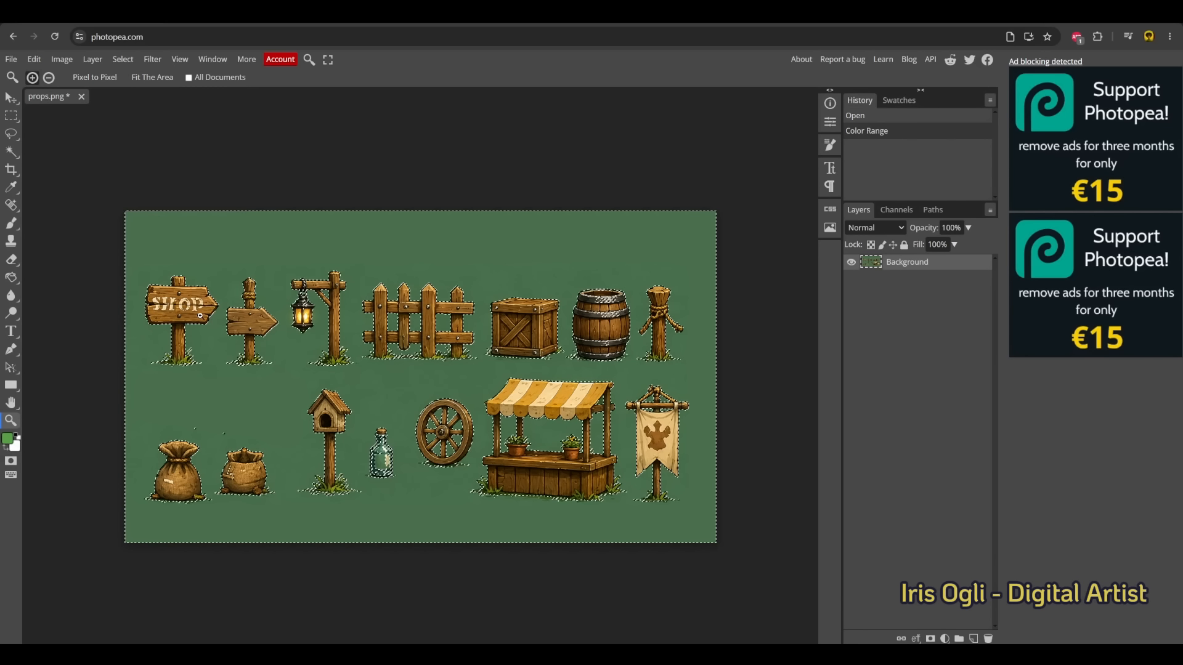
pyautogui.press('Delete')
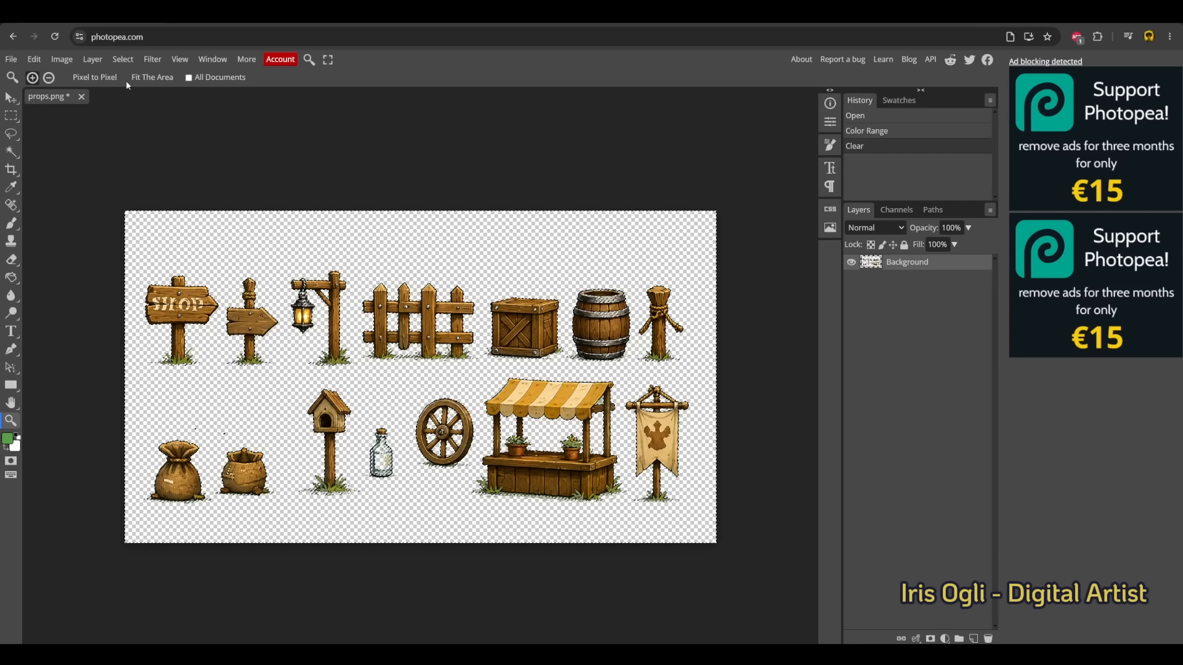
pyautogui.click(119, 61)
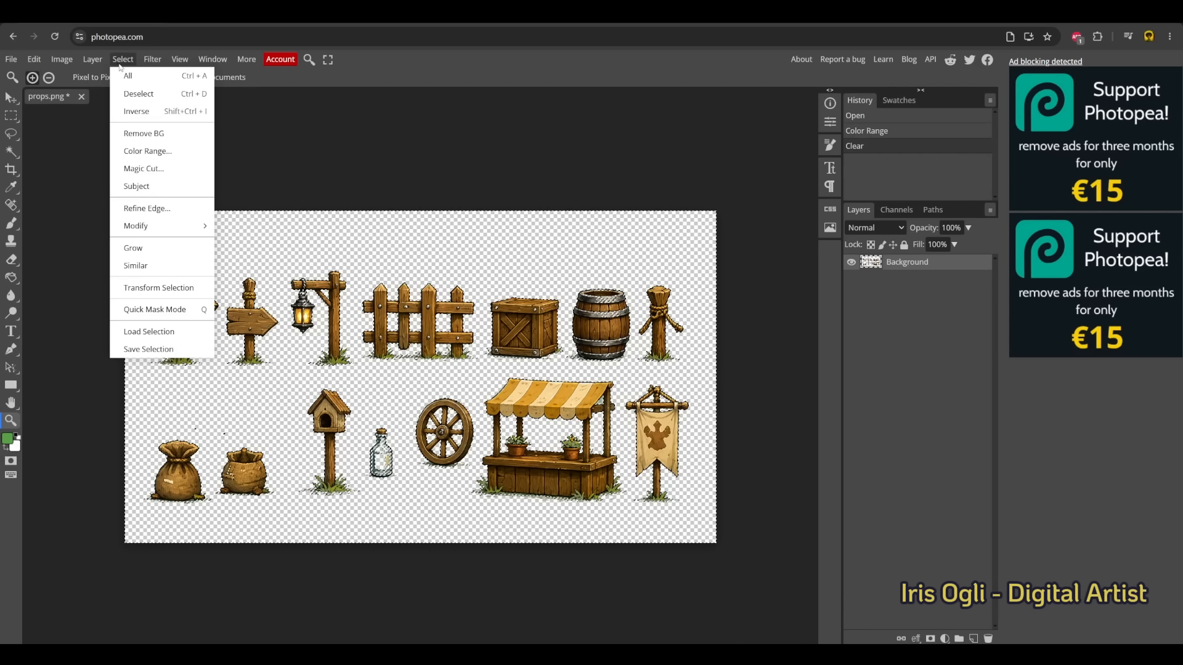
pyautogui.click(152, 96)
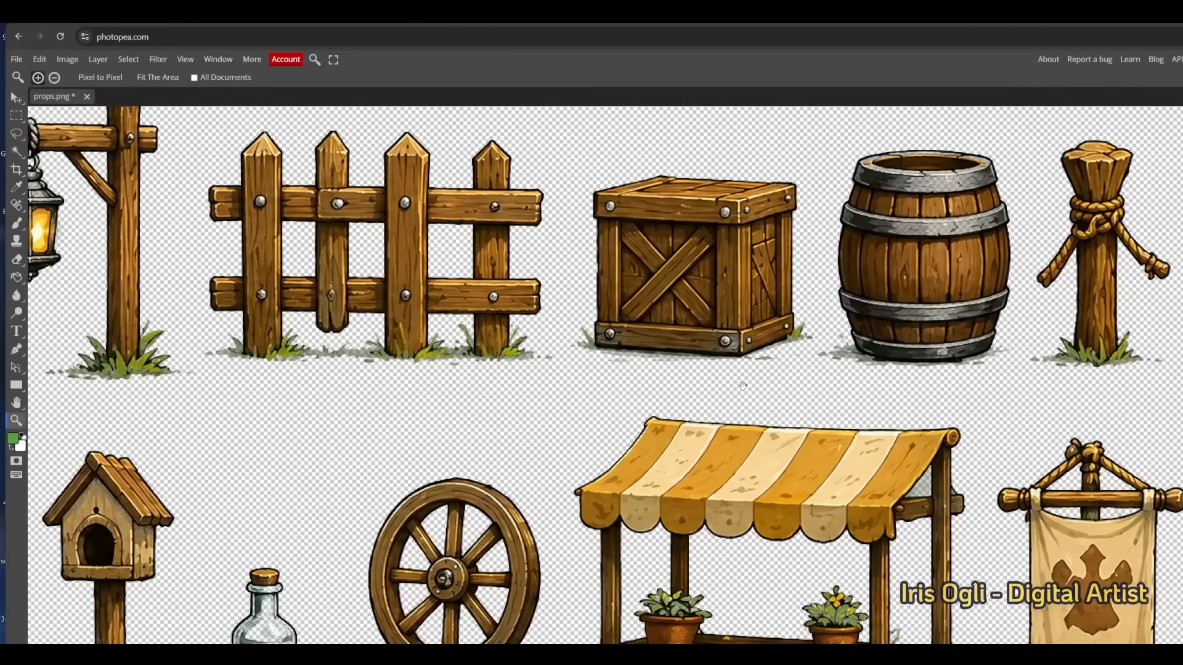
pyautogui.scroll(2, 704, 456)
pyautogui.moveTo(704, 457); pyautogui.dragTo(887, 271)
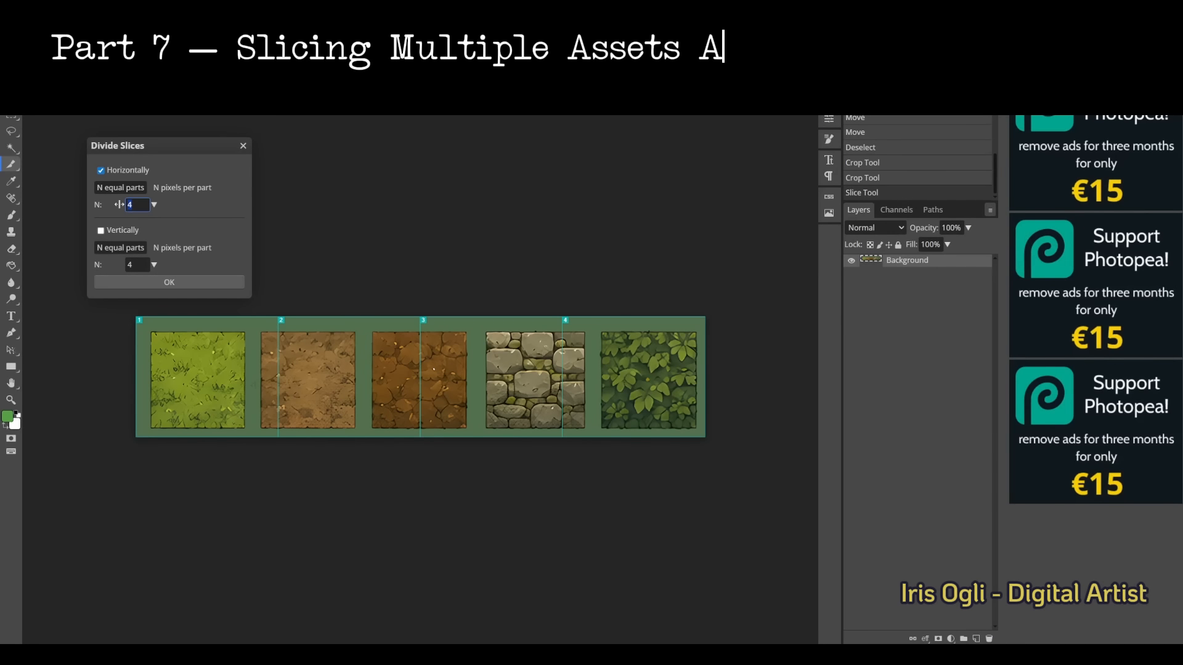
# Step: Divide the ground tile strip in 20.png horizontally into 5 equal slices with the Slice Tool
pyautogui.write('5')
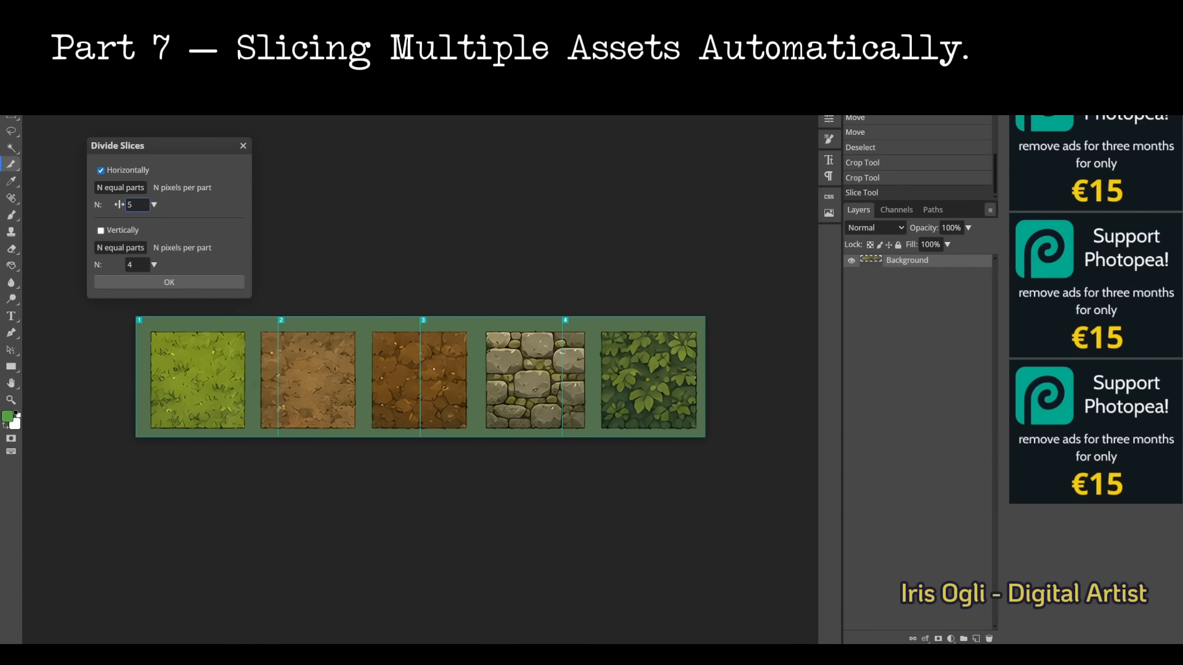
pyautogui.click(217, 283)
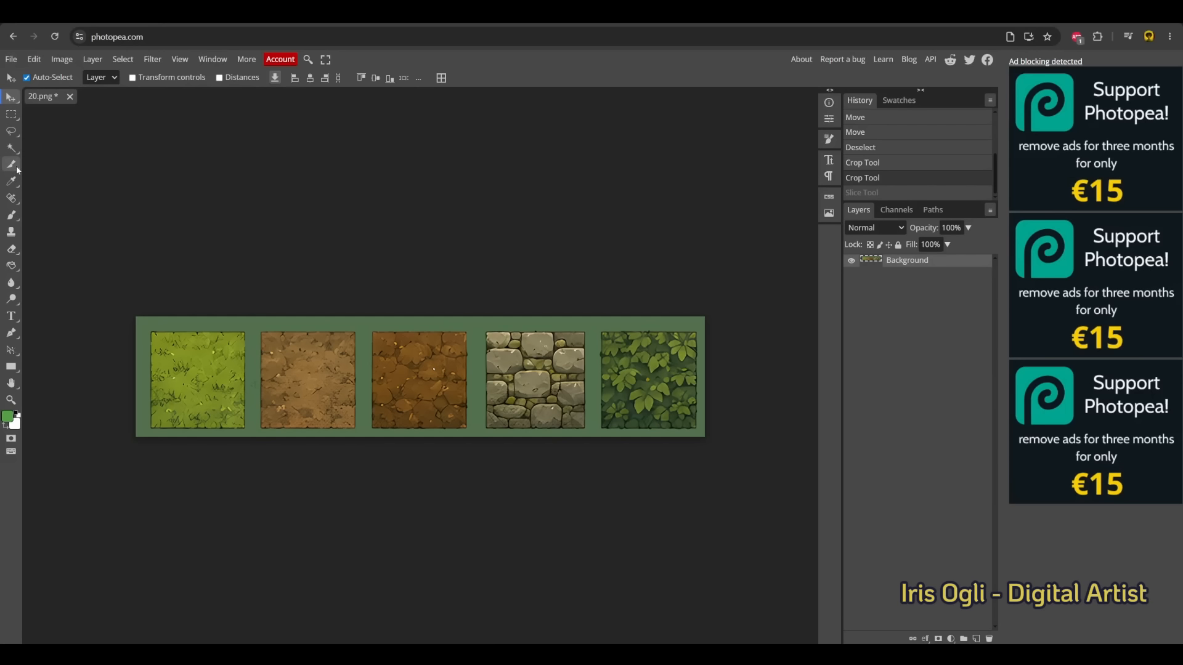
pyautogui.click(15, 168)
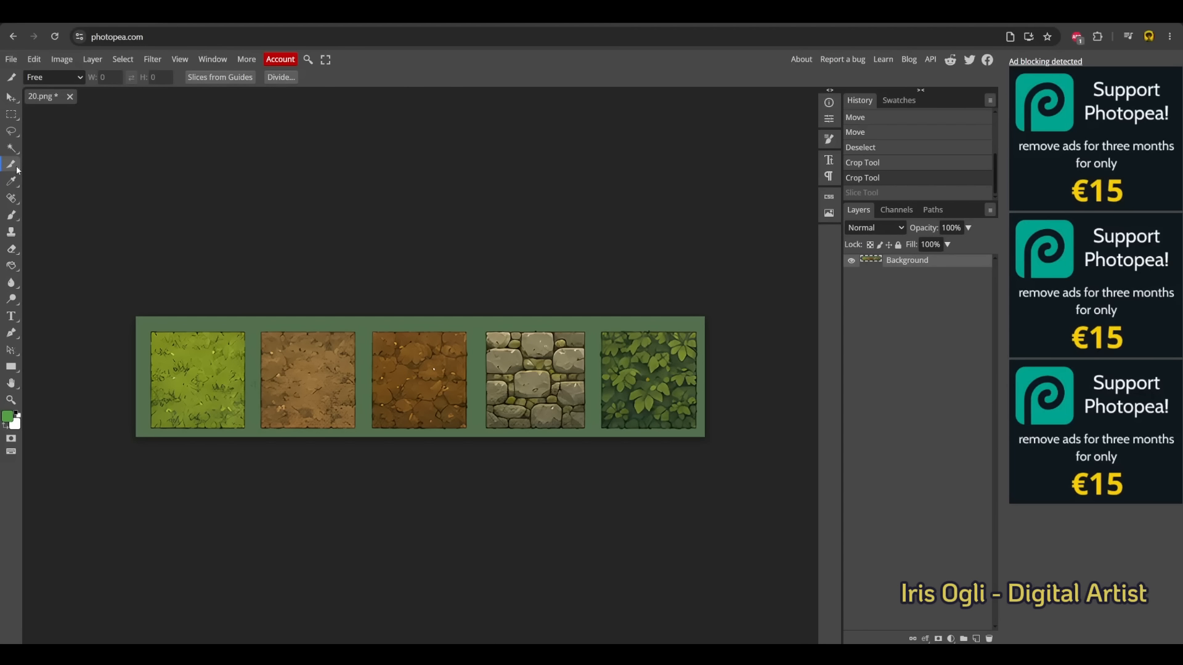
pyautogui.rightClick(17, 170)
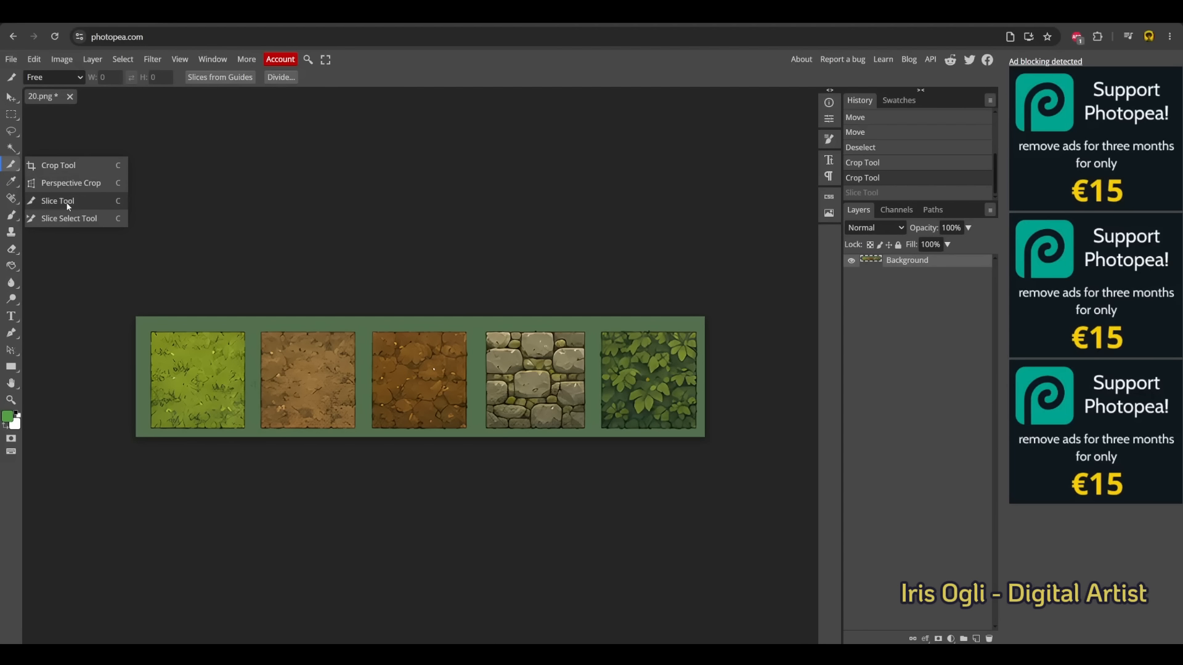
pyautogui.click(90, 201)
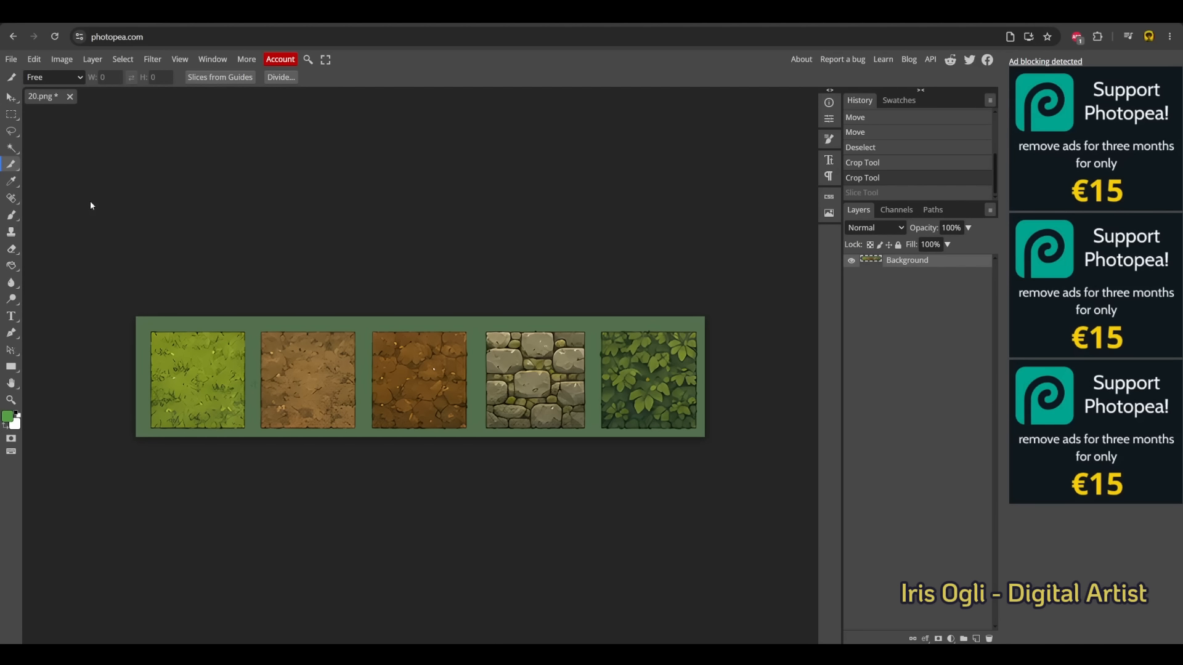
pyautogui.rightClick(250, 365)
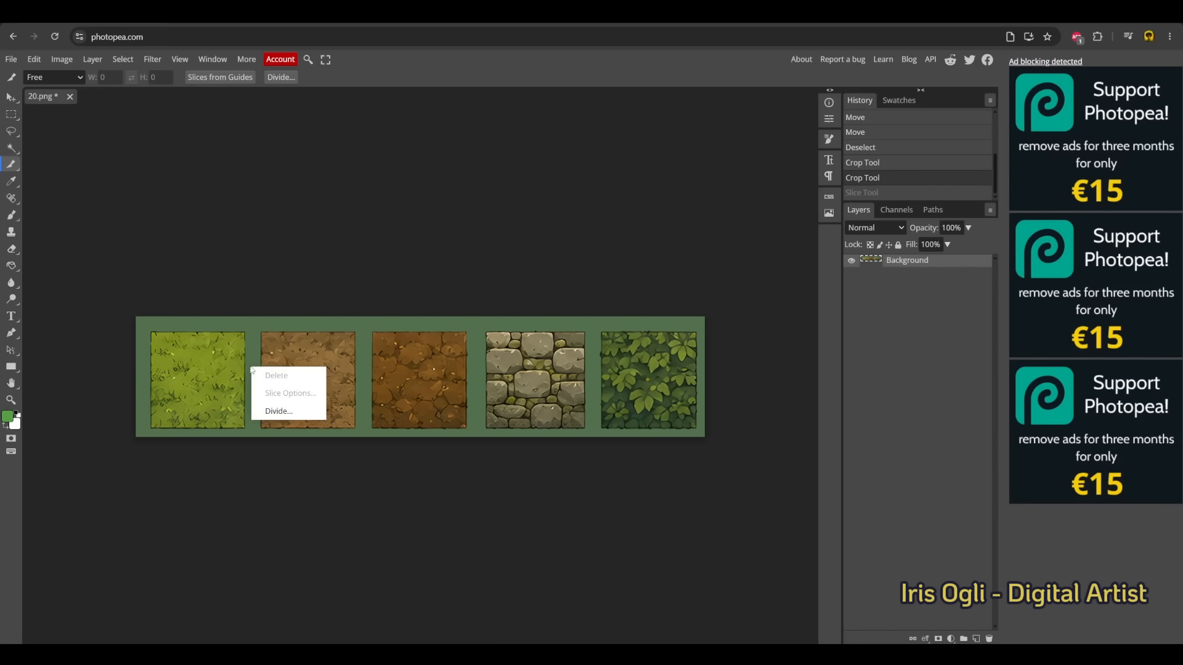
pyautogui.click(269, 409)
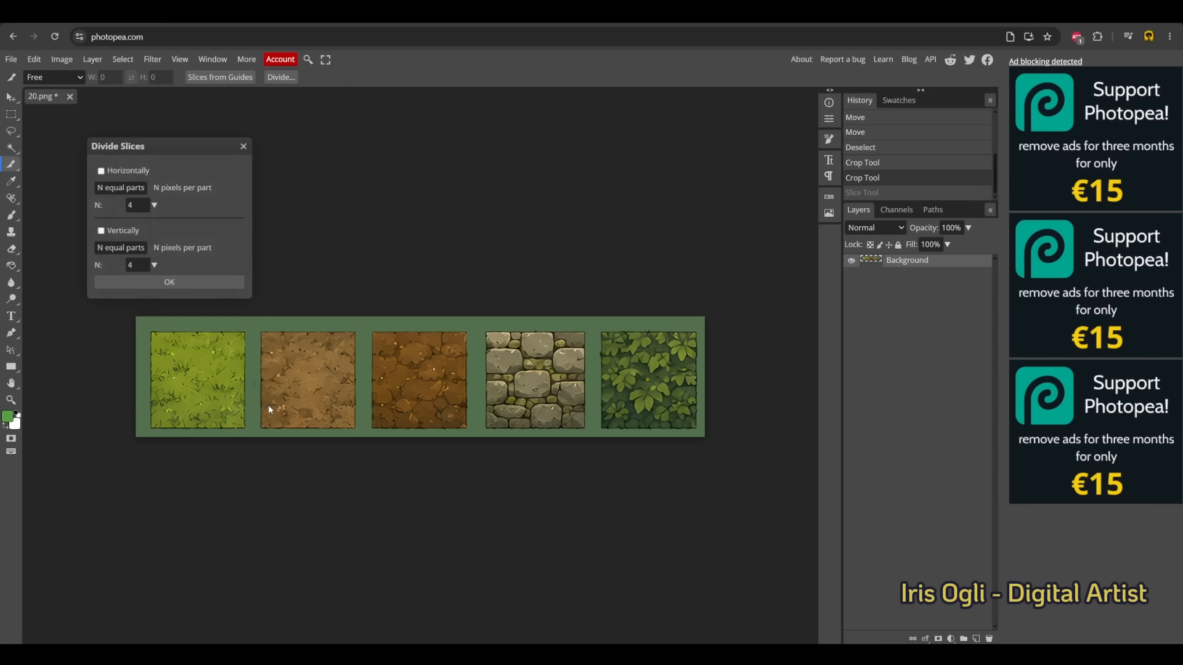
pyautogui.click(101, 172)
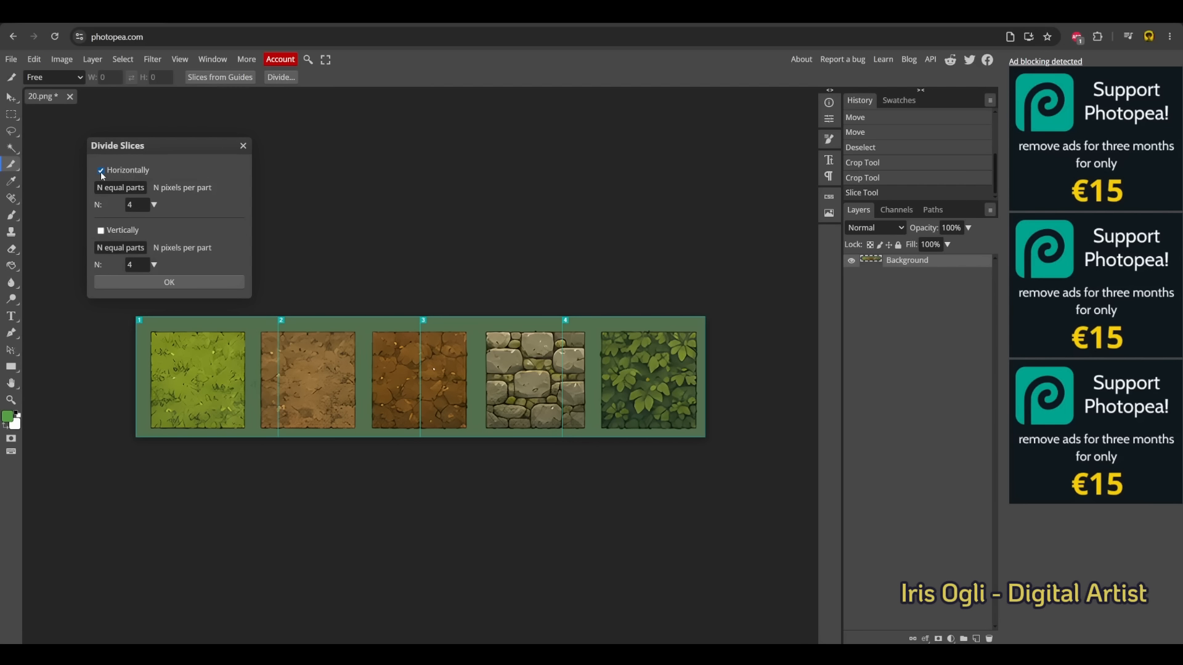
pyautogui.click(132, 205)
pyautogui.click(217, 280)
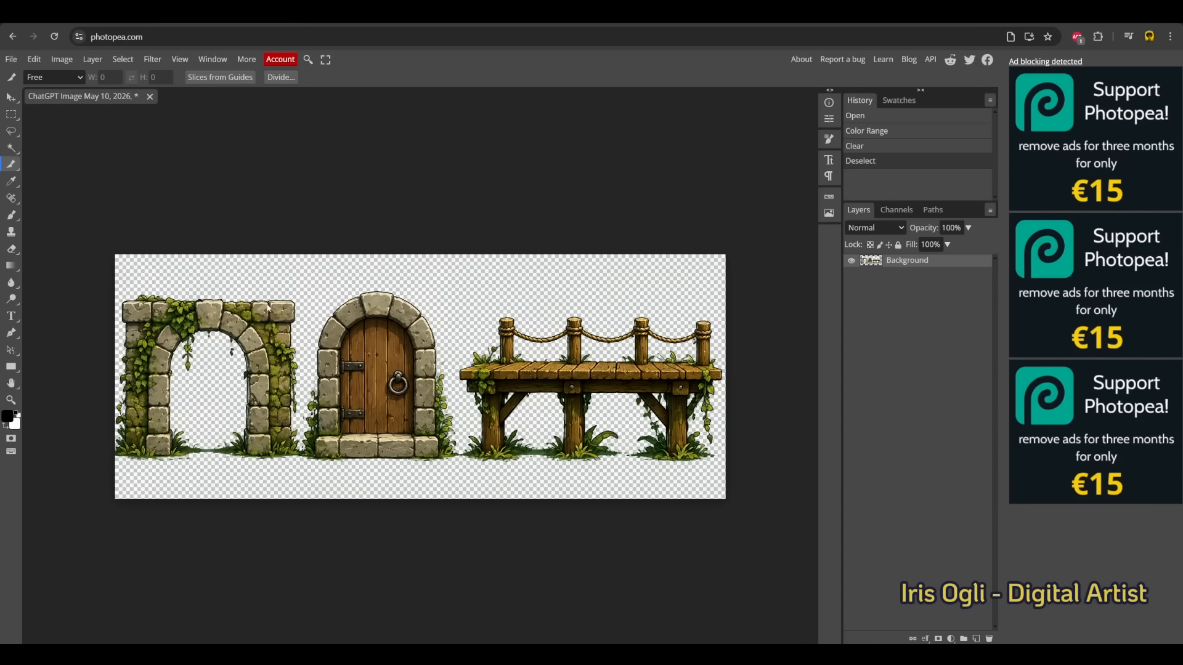
# Step: Divide the stone arch, door and wooden platform image horizontally into 3 equal slices
pyautogui.rightClick(270, 317)
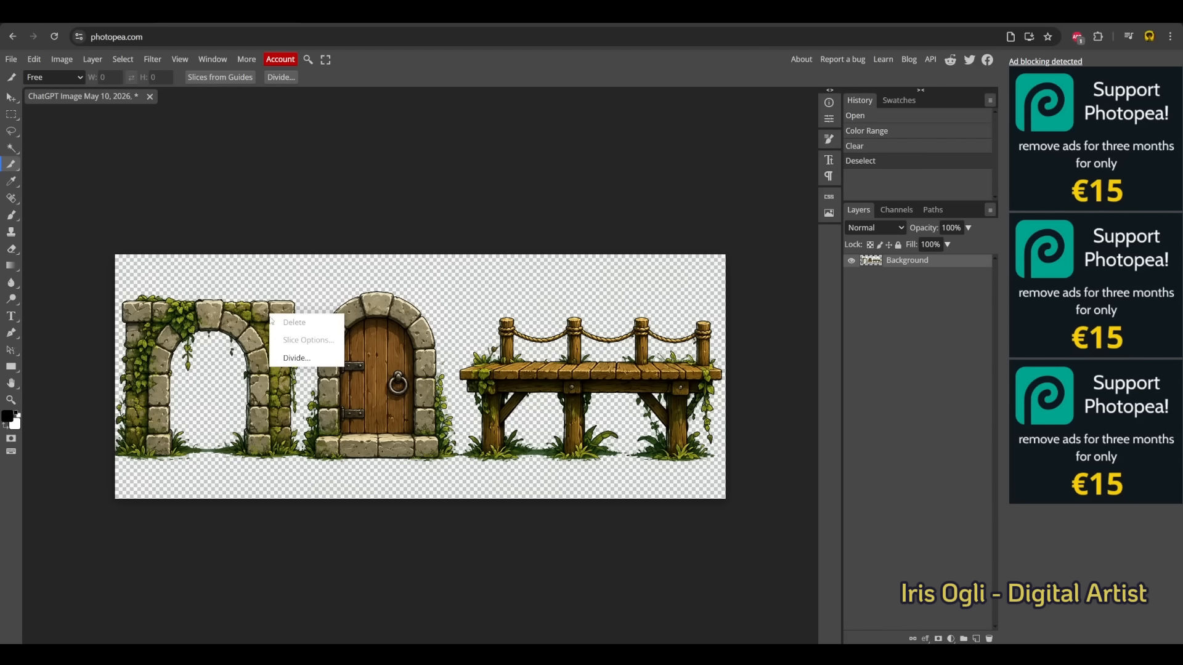
pyautogui.click(297, 358)
pyautogui.click(101, 170)
pyautogui.doubleClick(130, 204)
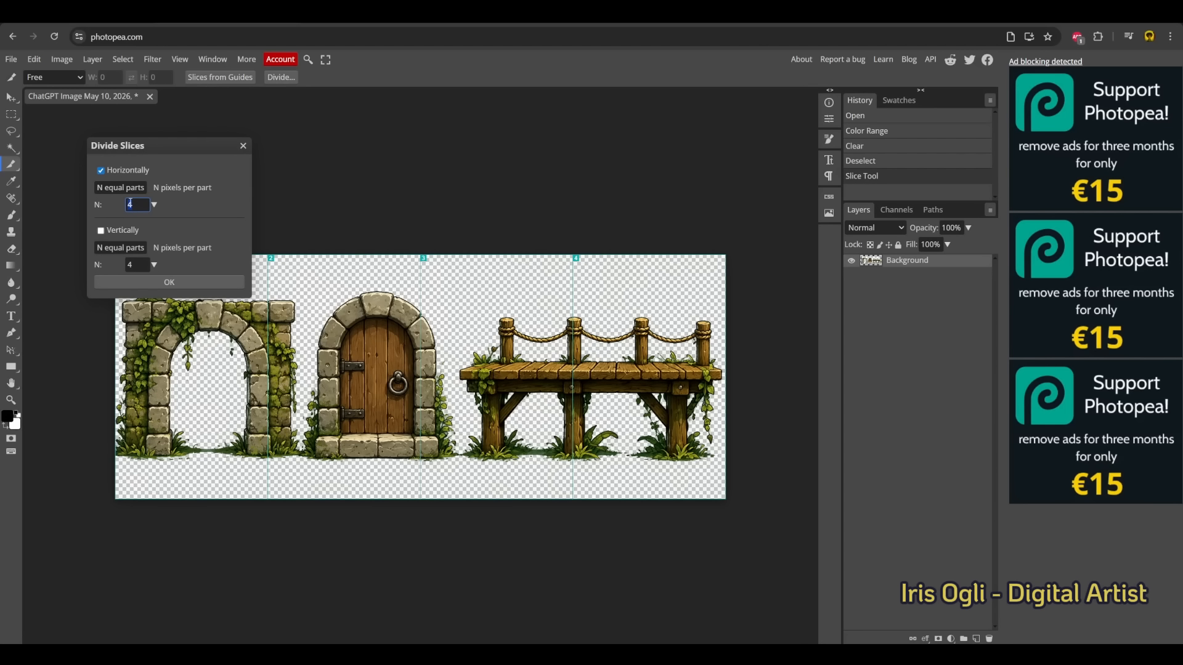
pyautogui.click(192, 283)
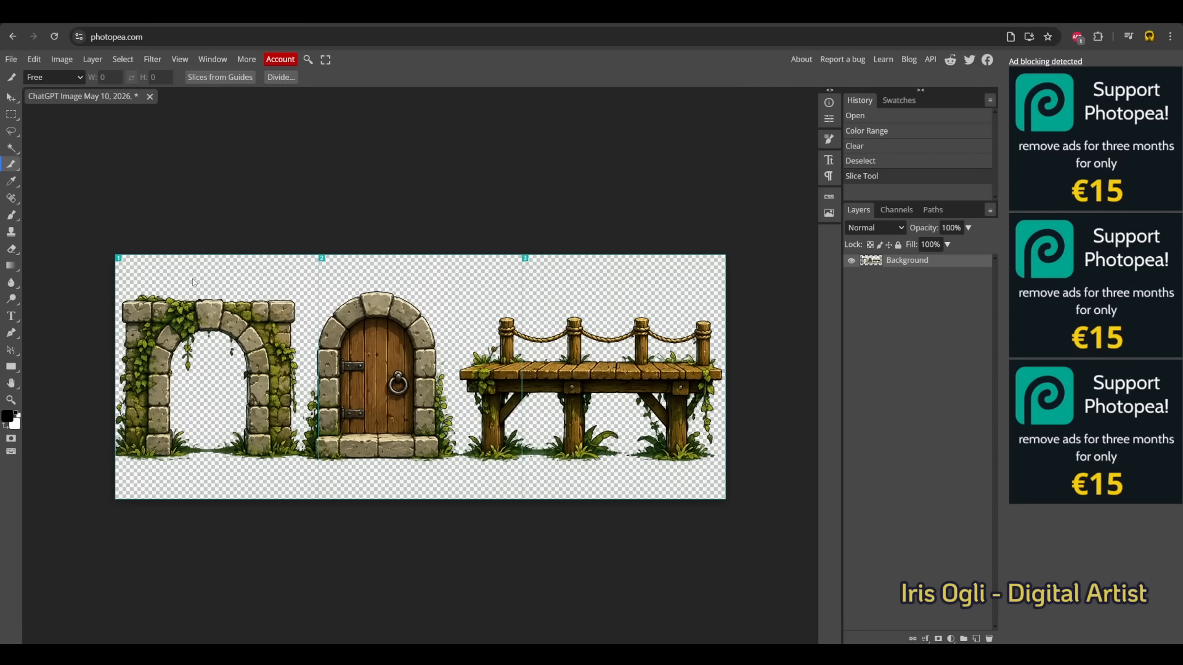
# Step: Adjust the slice boundaries with the Slice Select Tool so they run between the arch, the door and the platform
pyautogui.rightClick(11, 164)
pyautogui.click(50, 219)
pyautogui.moveTo(318, 372); pyautogui.dragTo(457, 379)
pyautogui.click(321, 345)
pyautogui.click(475, 378)
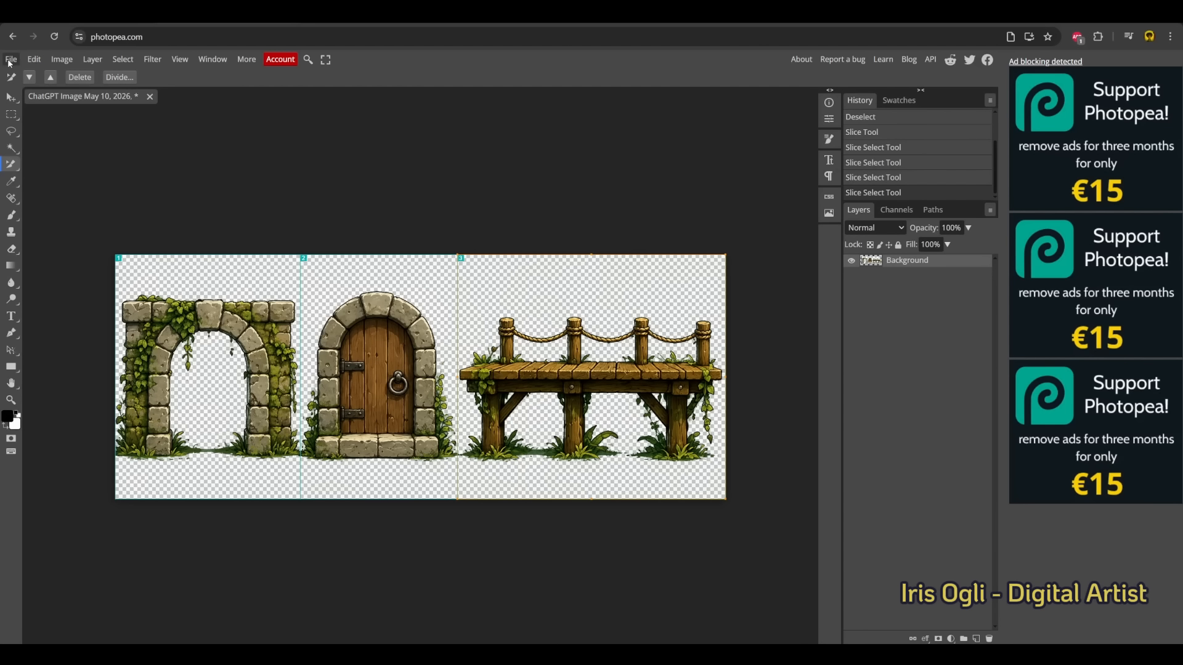
# Step: Export all slices as PNG under the name Assets, and extract Assets.zip directly onto the desktop
pyautogui.click(11, 60)
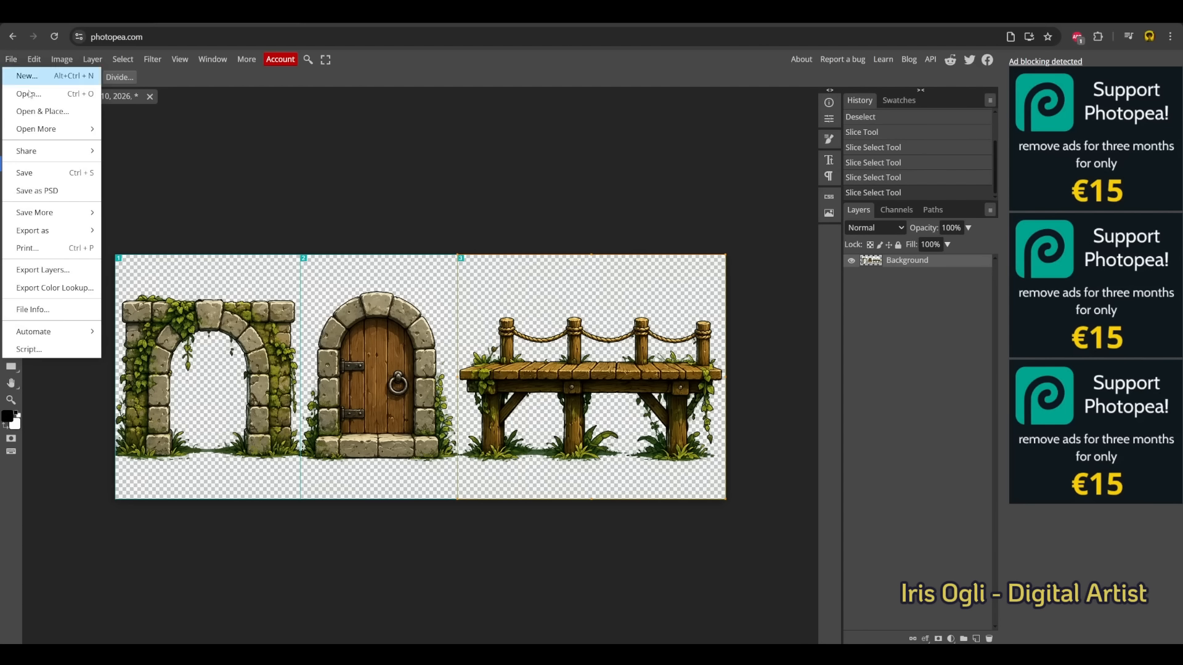
pyautogui.moveTo(37, 230)
pyautogui.click(124, 228)
pyautogui.tripleClick(430, 182)
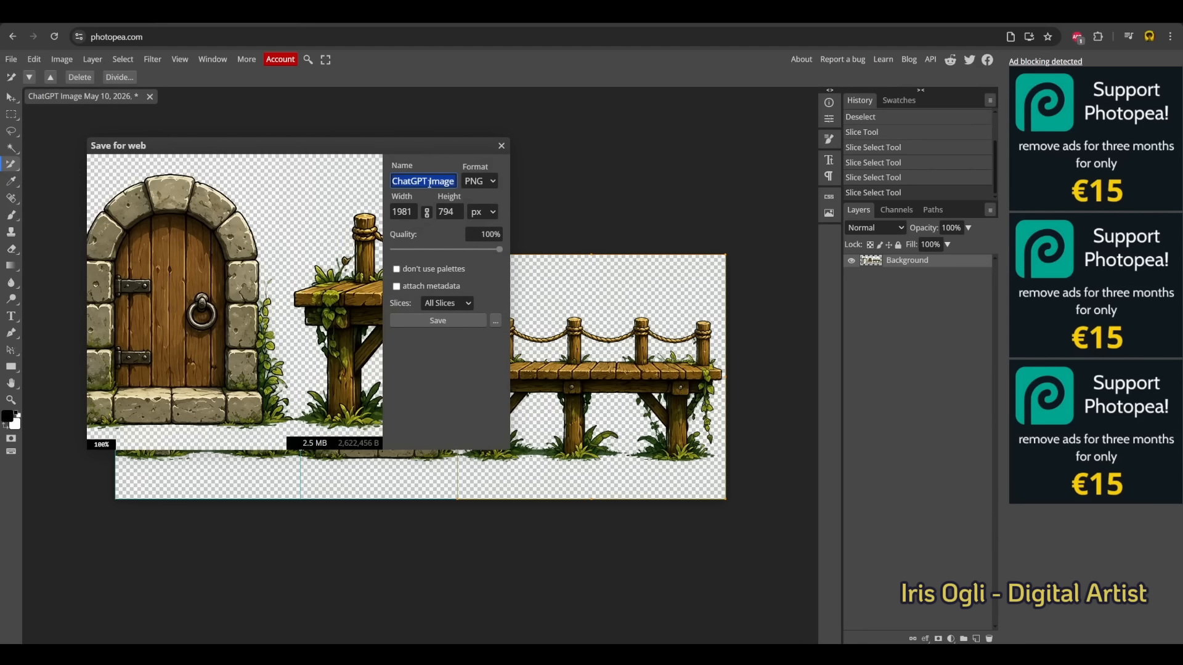
pyautogui.write('Assets')
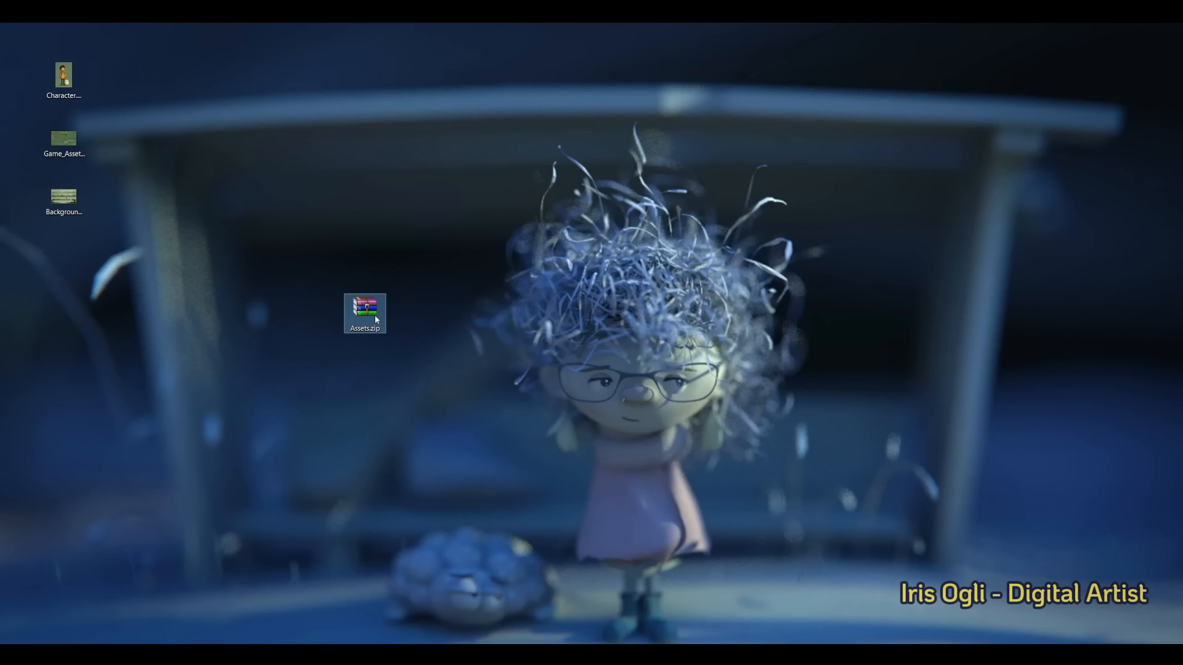
pyautogui.rightClick(374, 309)
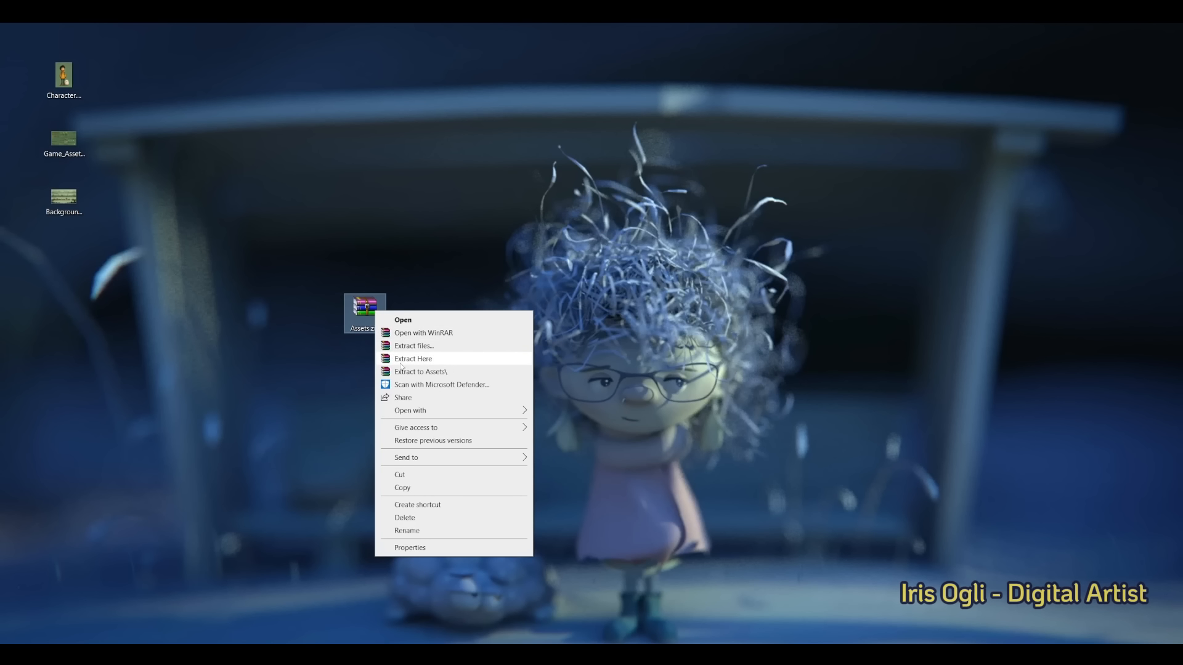
pyautogui.click(406, 359)
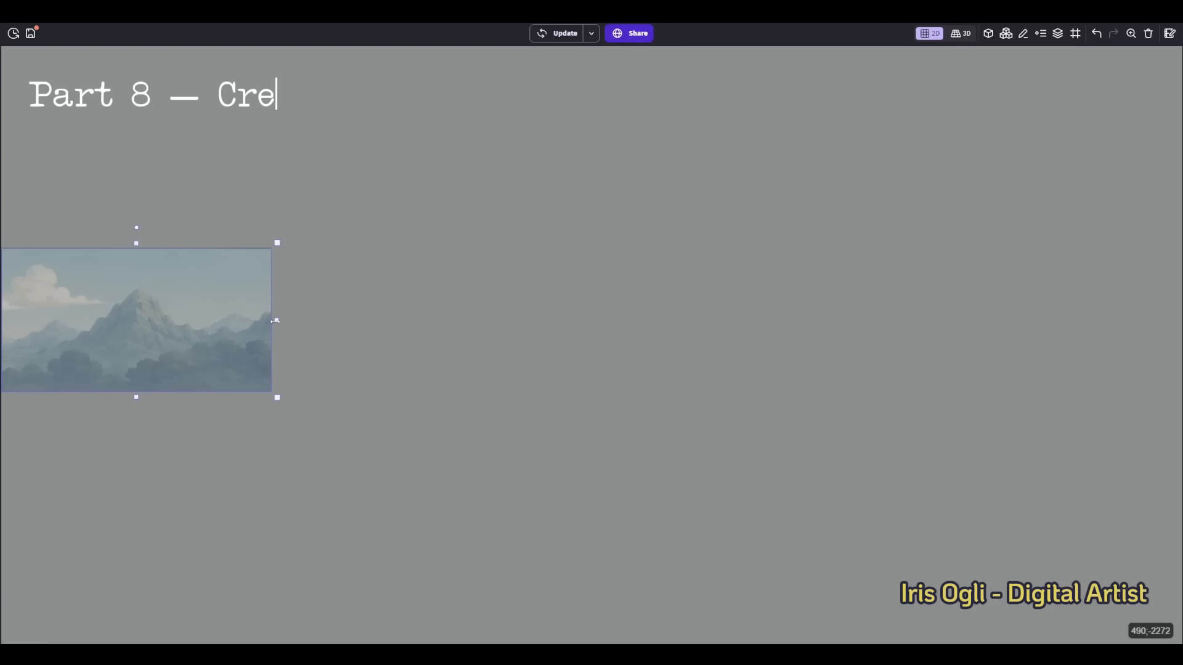
# Step: Stretch the mountain background tiled sprite far to the right across the scene to test how it repeats
pyautogui.moveTo(275, 320); pyautogui.dragTo(1180, 320)
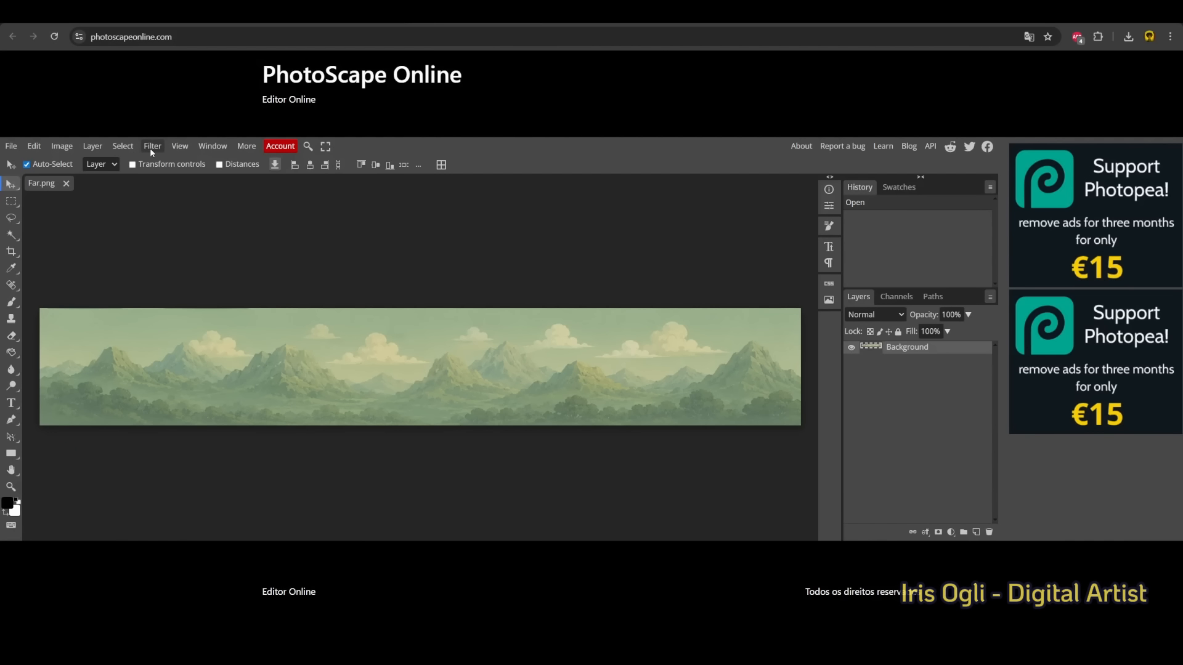
# Step: In the online photo editor, apply a wrap-around Offset filter to Far.png with 1024 px horizontal and 0 px vertical
pyautogui.click(151, 147)
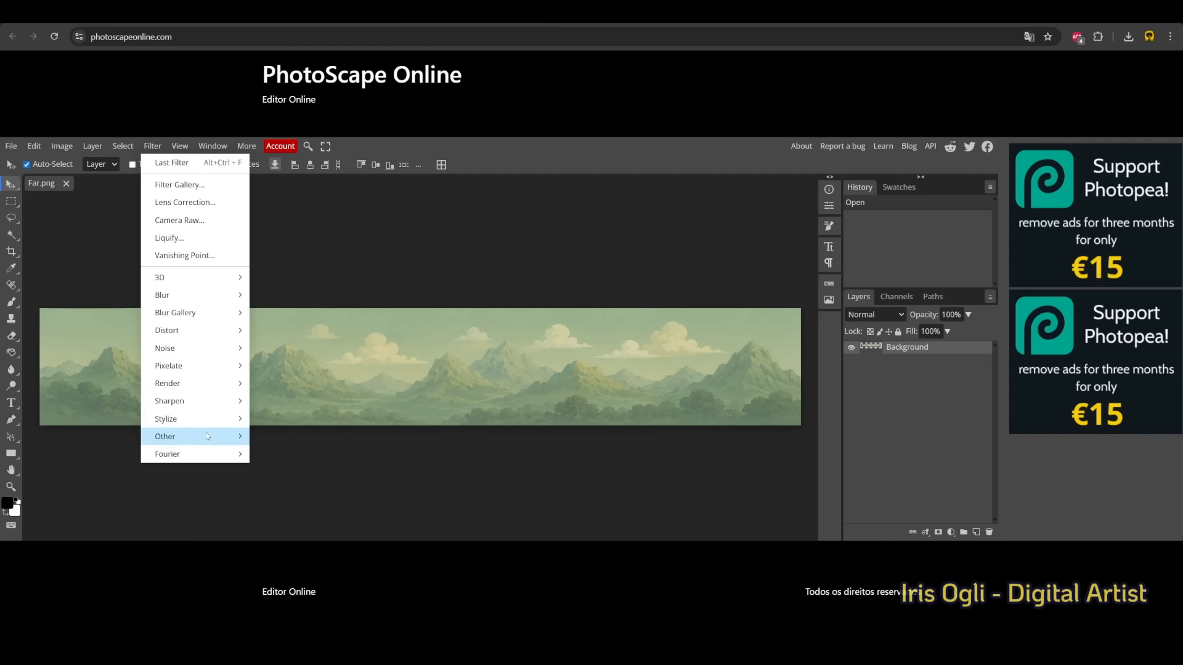
pyautogui.moveTo(207, 438)
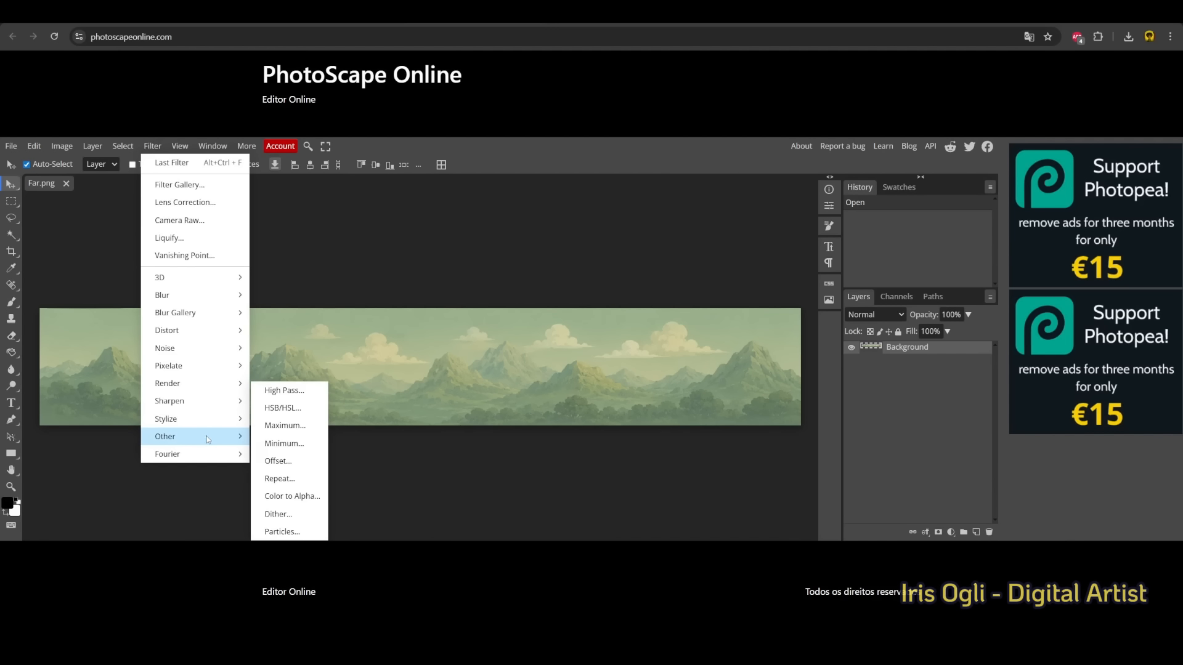
pyautogui.click(310, 469)
pyautogui.write('0')
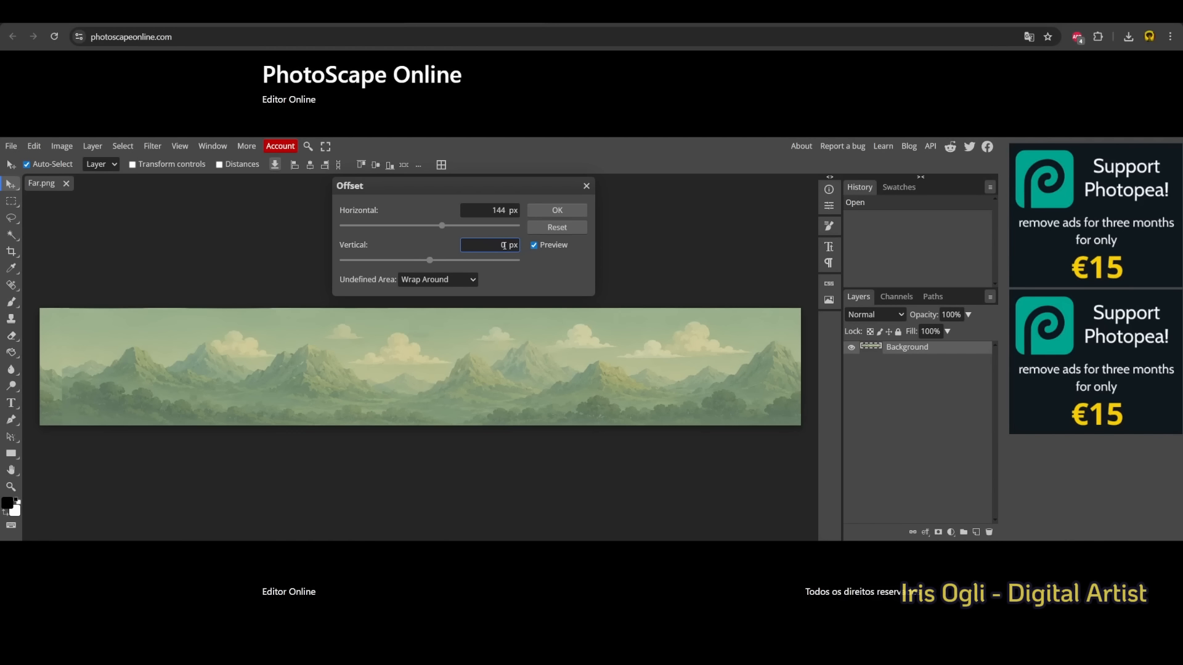
pyautogui.moveTo(442, 225); pyautogui.dragTo(541, 227)
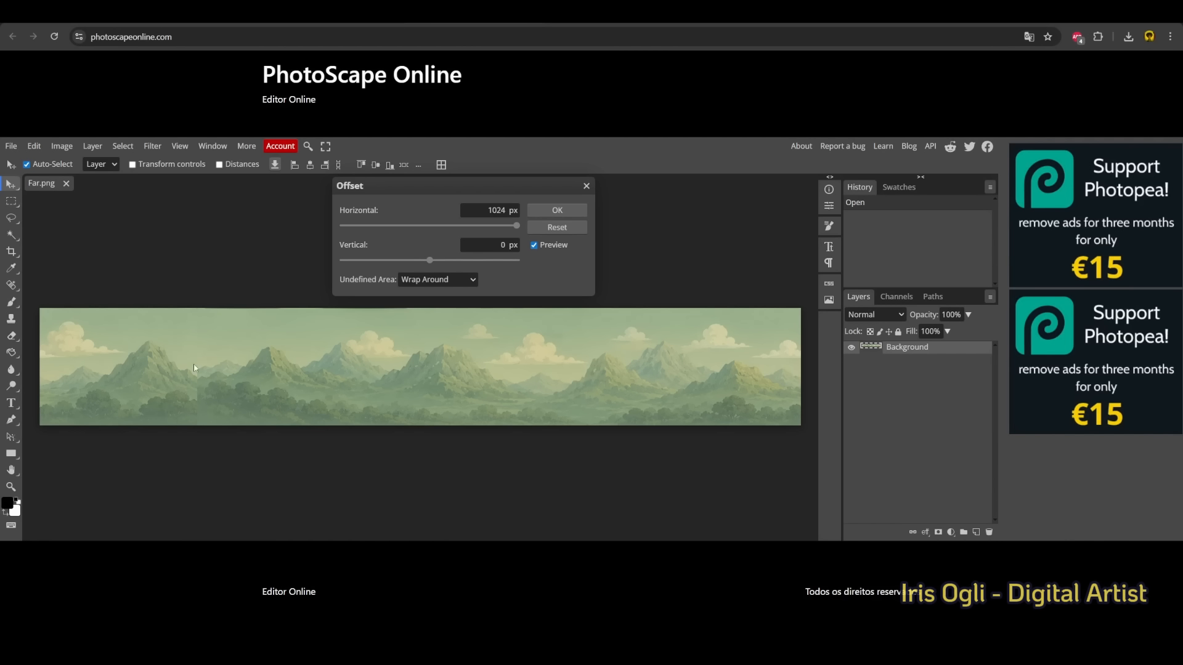
pyautogui.click(548, 211)
# Step: Remove the vertical seam between the two mountains from the hills down through the trees with the Spot Healing Brush
pyautogui.rightClick(11, 285)
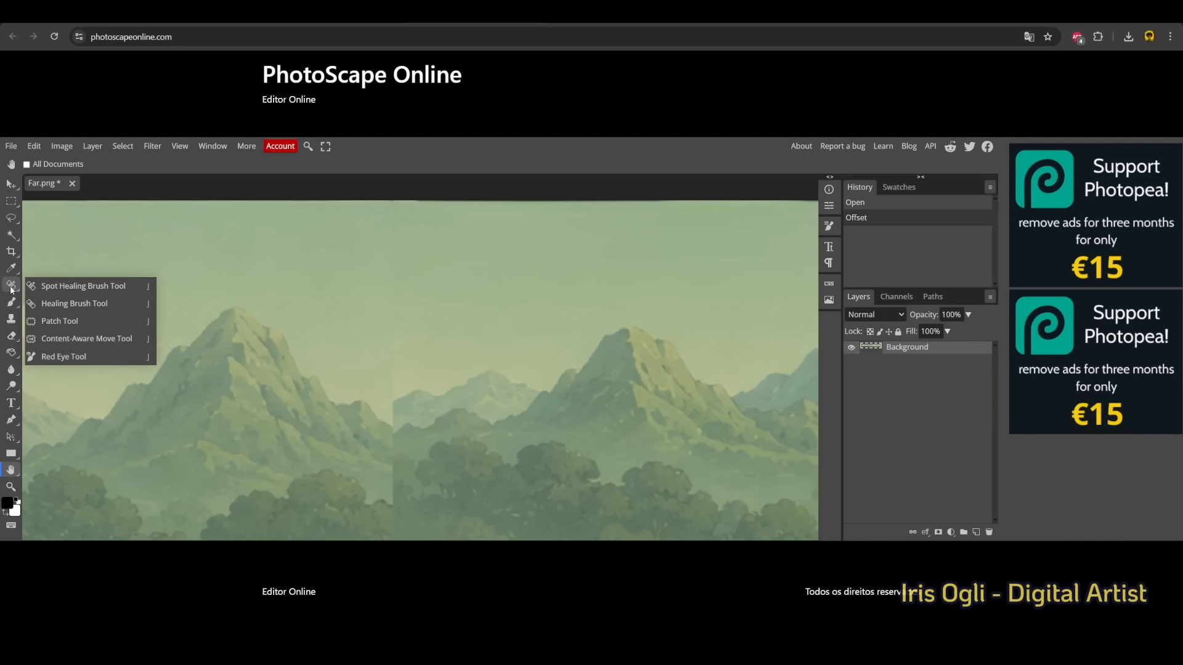
pyautogui.click(12, 287)
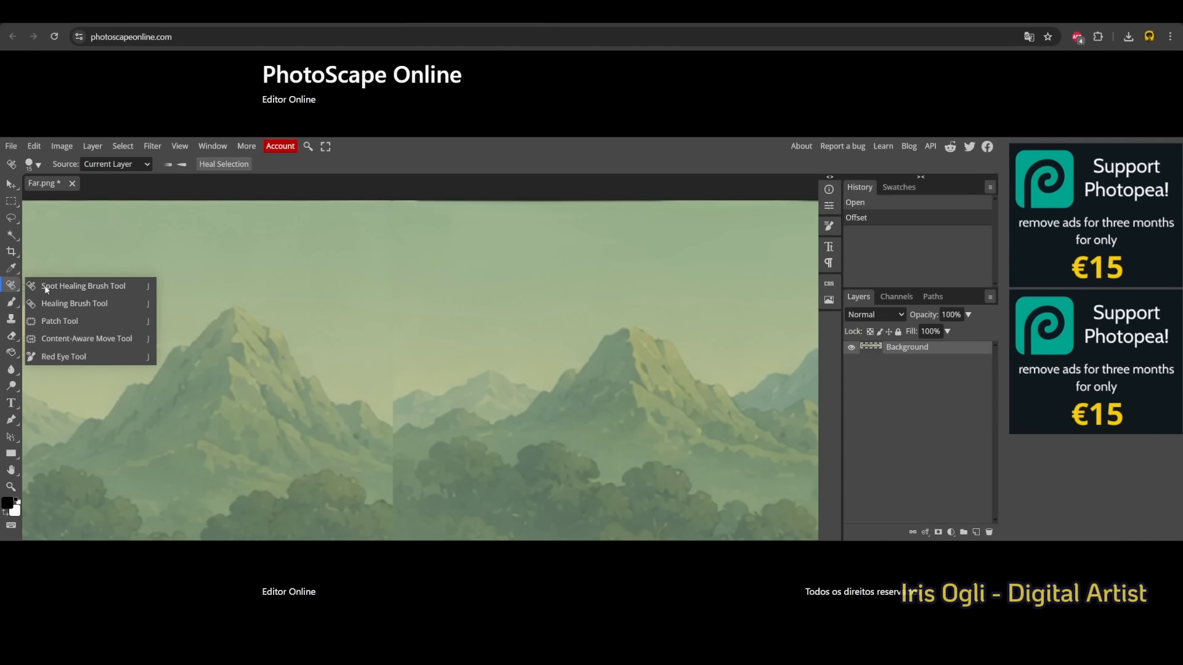
pyautogui.press('h')
pyautogui.click(13, 286)
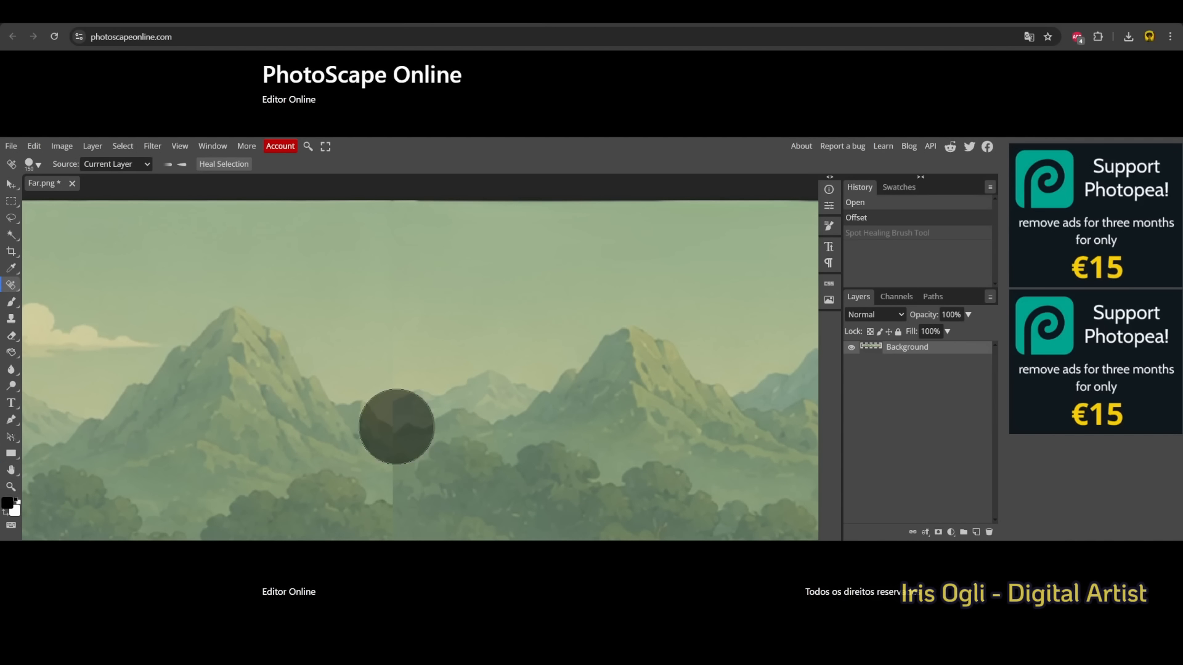
pyautogui.click(396, 425)
pyautogui.scroll(-3, 423, 390)
pyautogui.moveTo(397, 378); pyautogui.dragTo(399, 448)
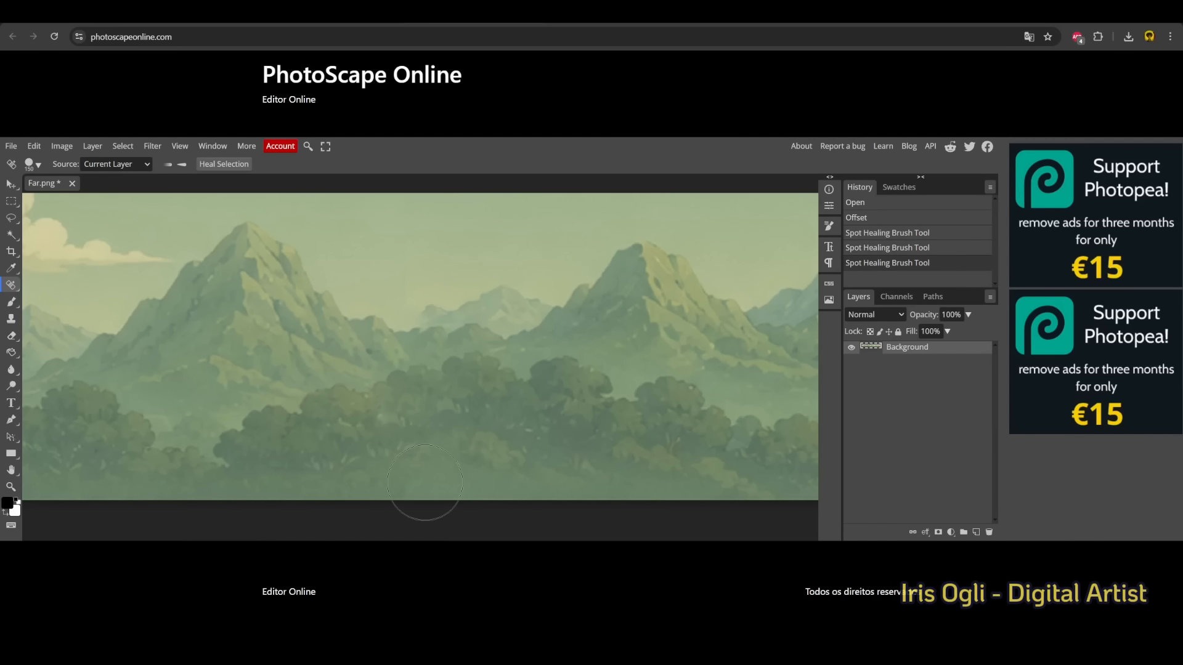
pyautogui.moveTo(426, 482); pyautogui.dragTo(425, 483)
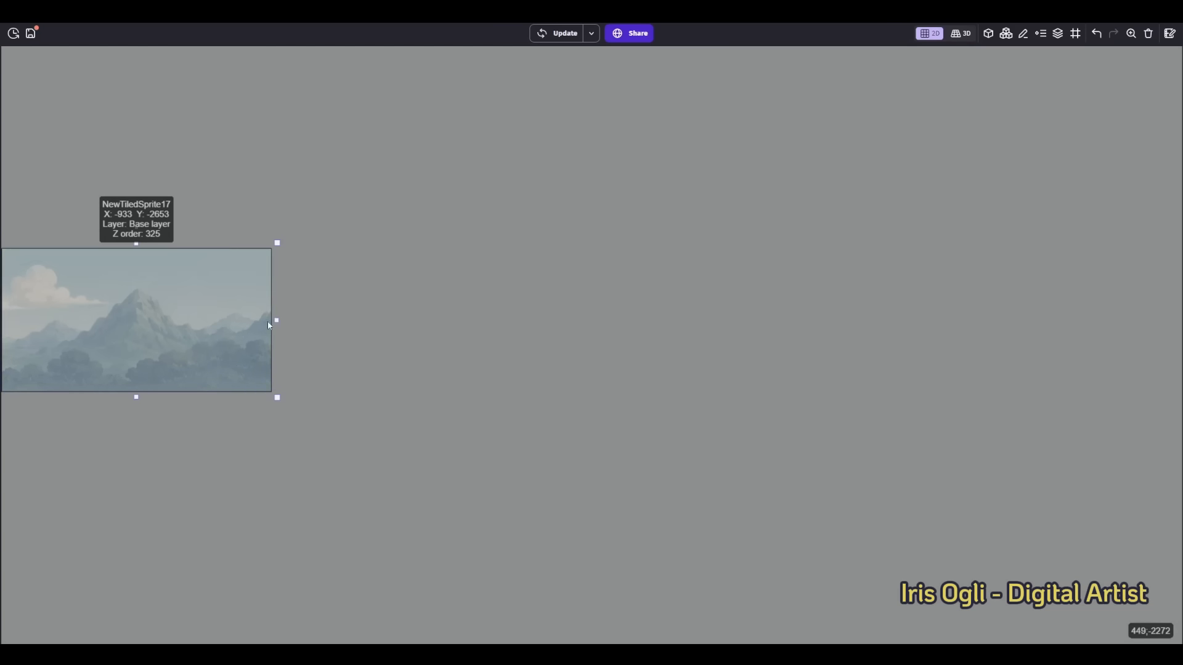
# Step: Back in the game editor, stretch the mountain background and the rocky ground tiled sprites rightward across the scene
pyautogui.moveTo(274, 320); pyautogui.dragTo(1180, 348)
pyautogui.click(821, 575)
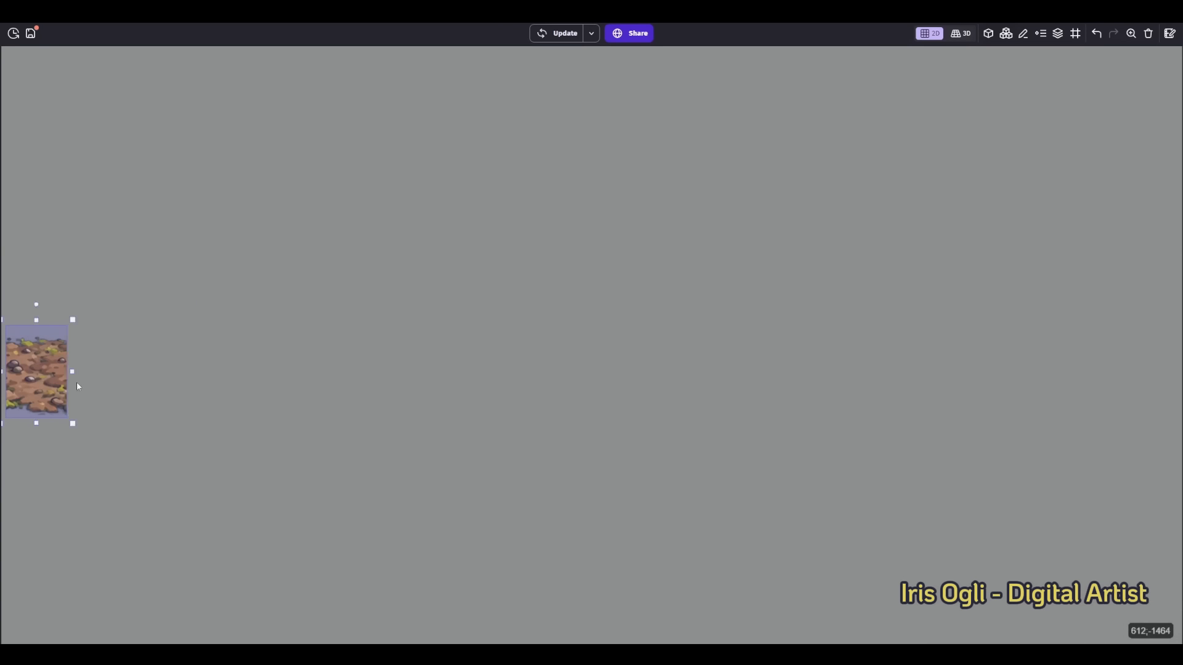
pyautogui.moveTo(74, 395); pyautogui.dragTo(1095, 410)
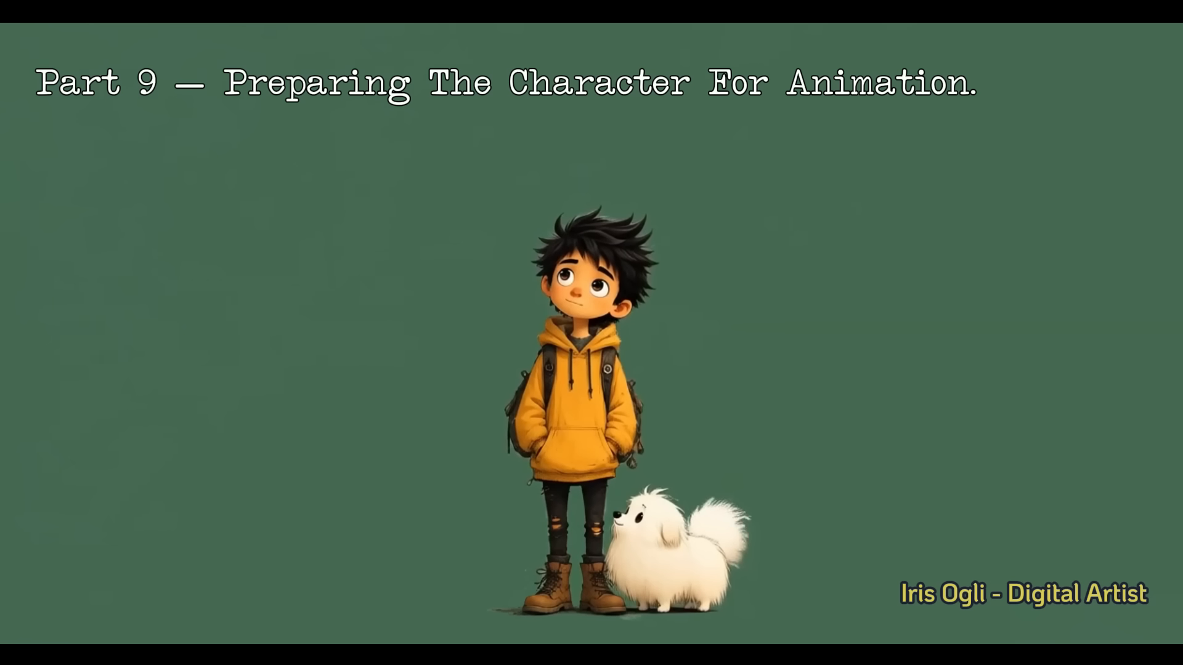
# Step: In ChatGPT, write a prompt for the attached character describing the boy and his fluffy white dog mid-walk, in side profile facing right, for a 2D platformer
pyautogui.write('Stylized cartoon adve')
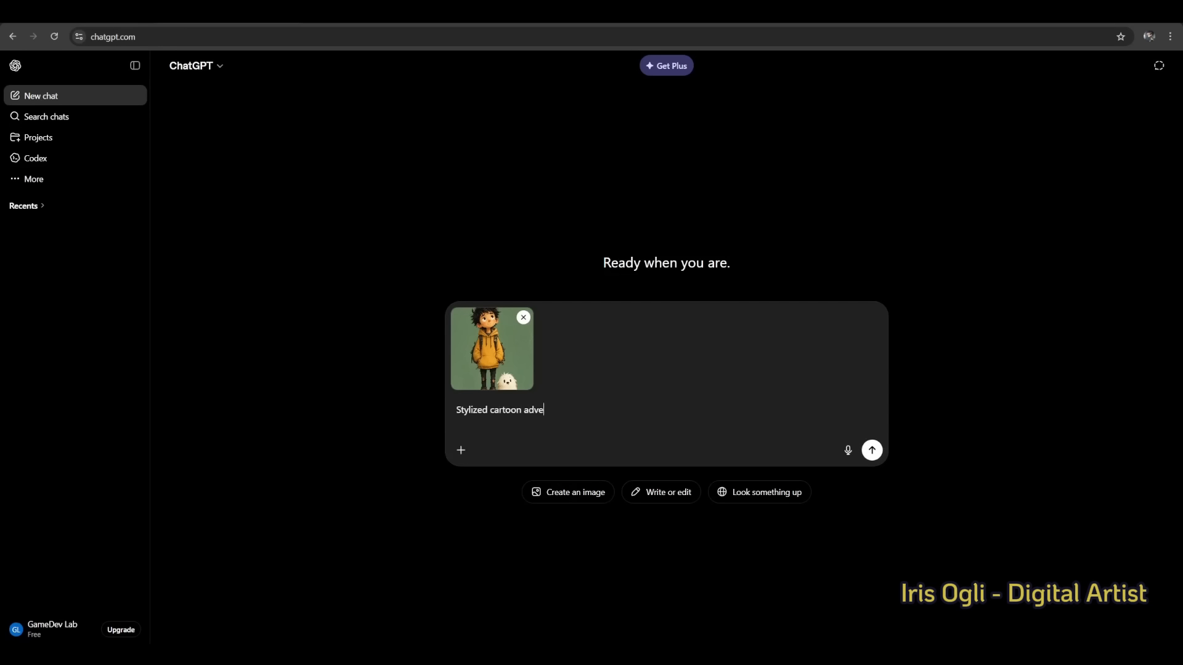
pyautogui.write('nture boy and his loyal fluffy white dog companion walking t')
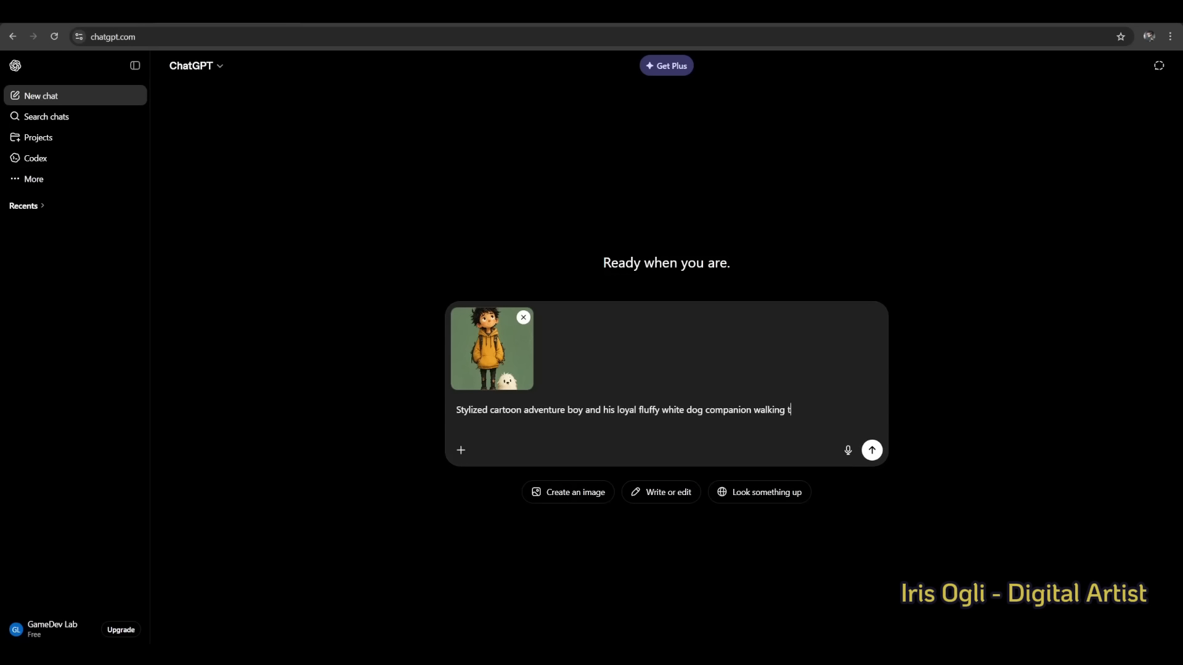
pyautogui.write('o the right in a 2D side-scrolling platformer game. Full sid')
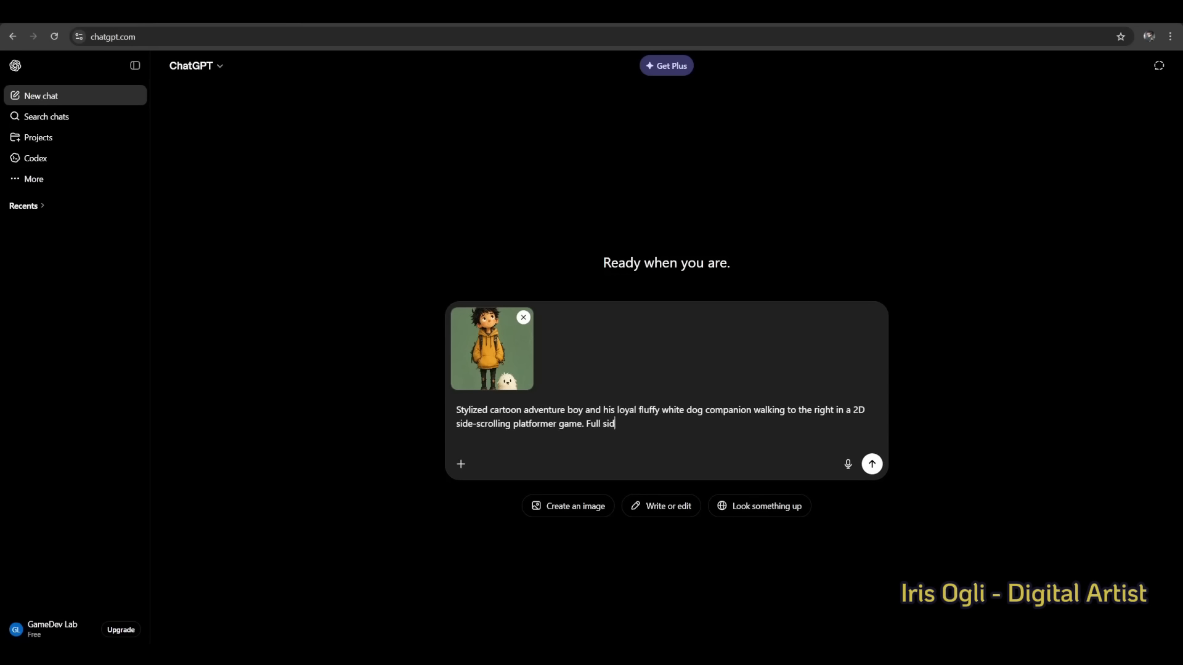
pyautogui.write('e view profile facing right. Boy has messy spiky black hair,')
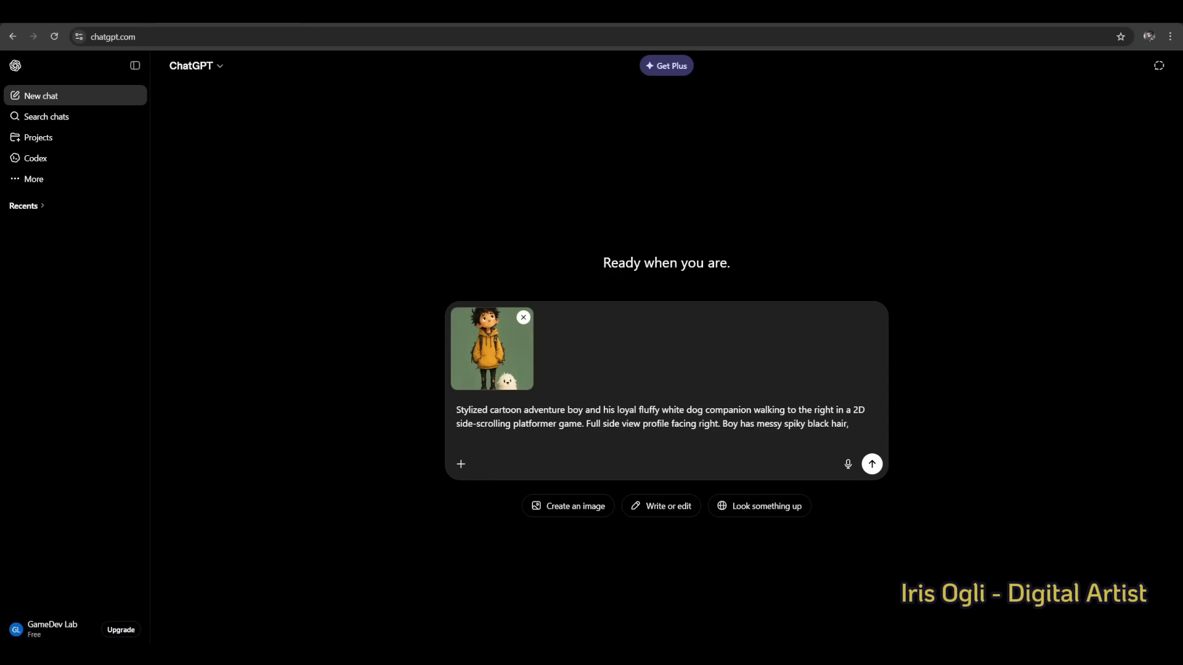
pyautogui.write(' oversized mustard yellow hoodie, black ripped skinny jeans,')
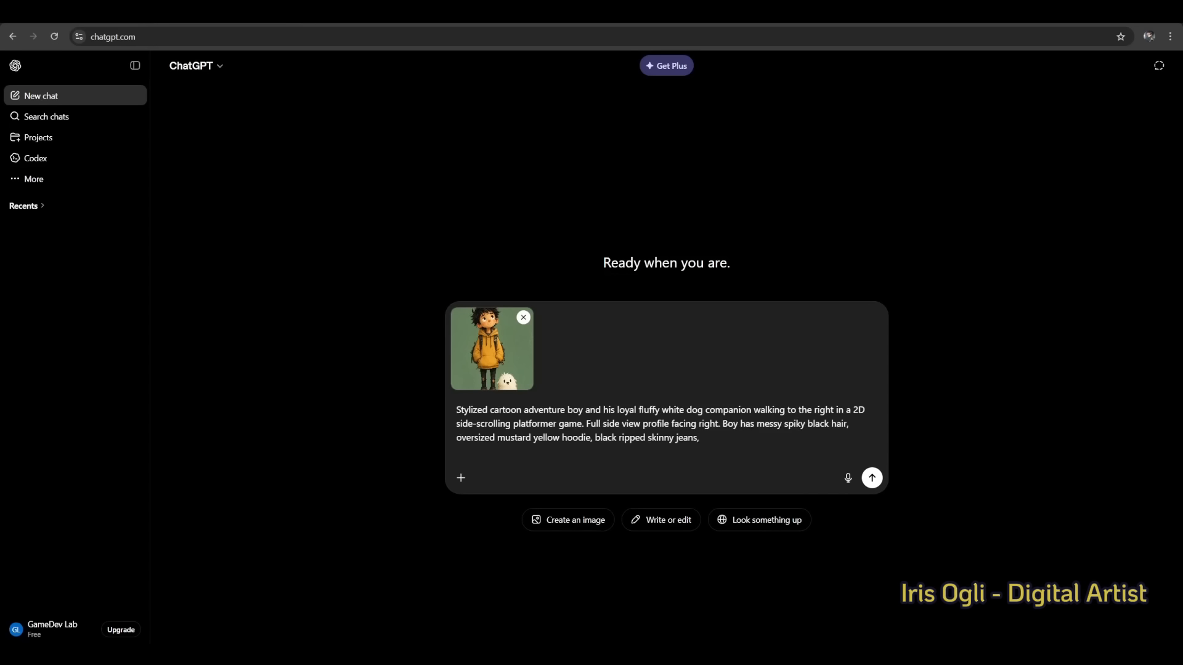
pyautogui.write(' brown boots, and a small backpack. Dog is small, fluffy, whi')
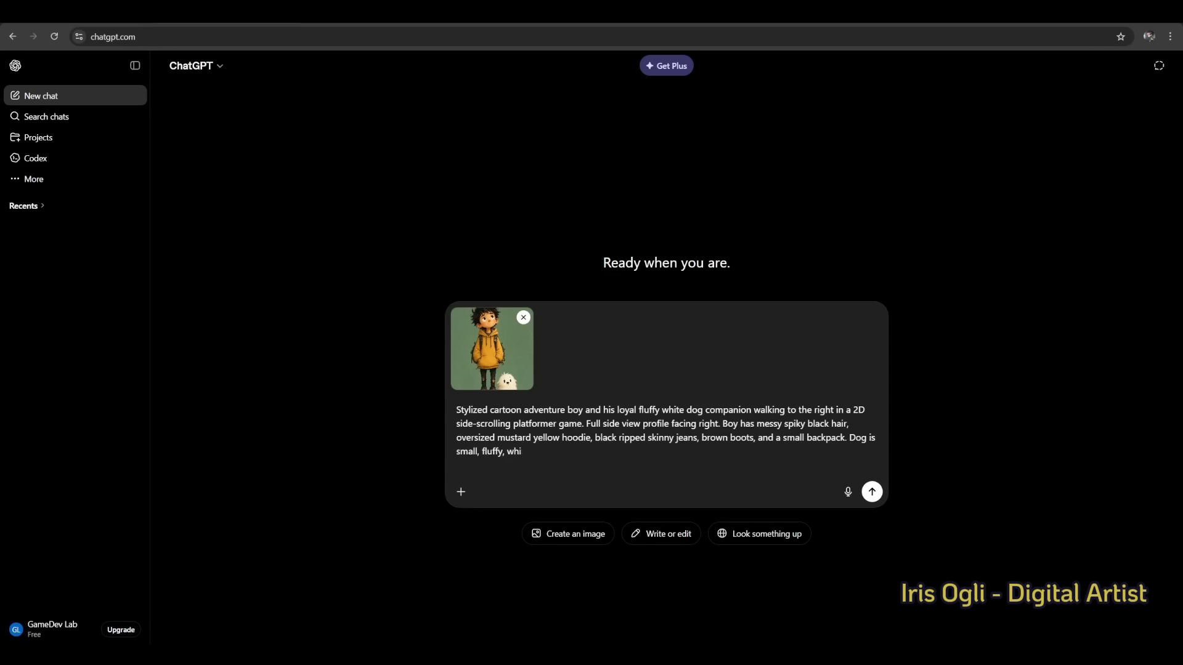
pyautogui.write('te, round-bodied, cute and expressive. Both characters are mi')
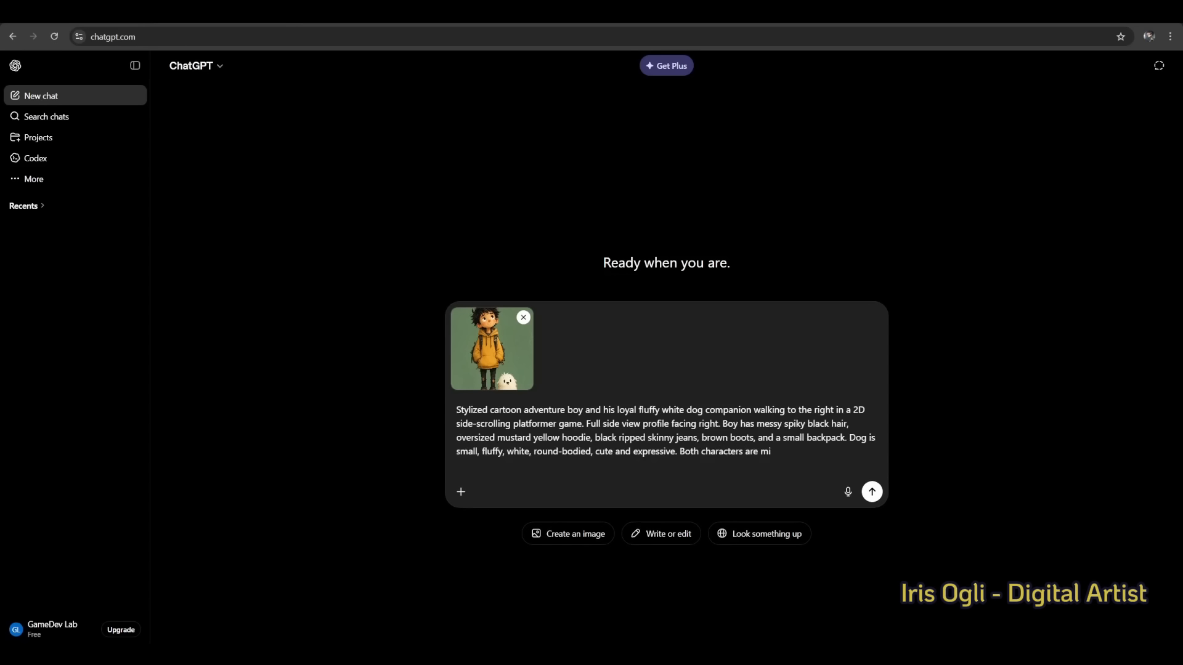
pyautogui.write('d-walk cycle with natural stepping poses and slight motion feeling. Clean silhouette, produ')
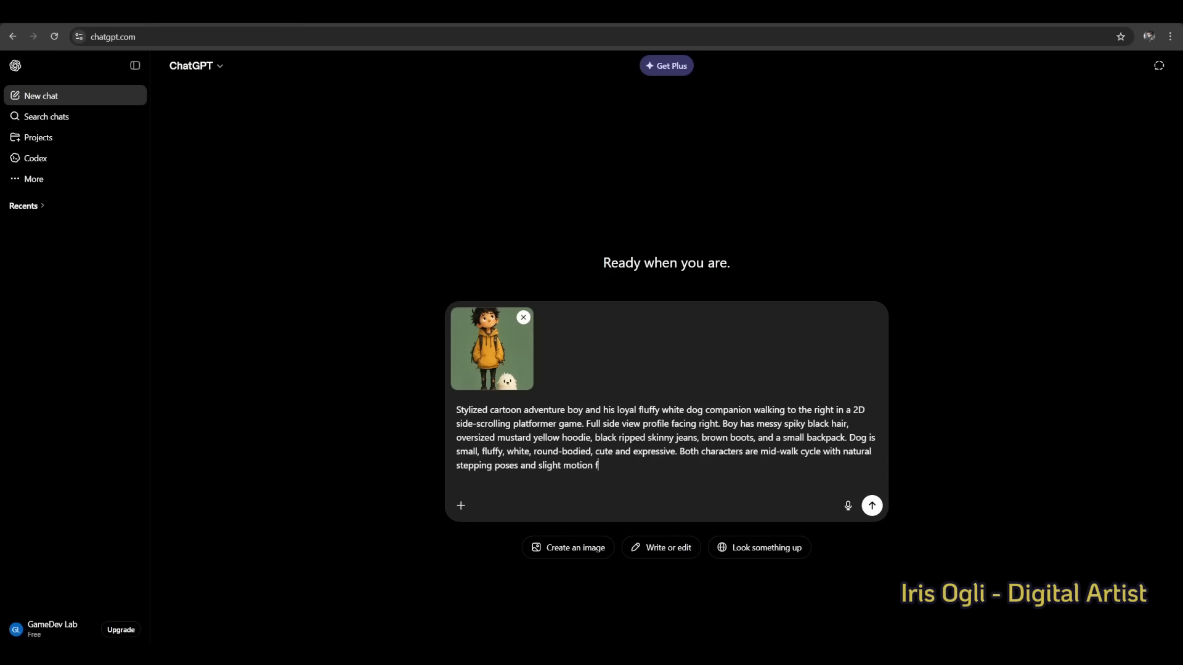
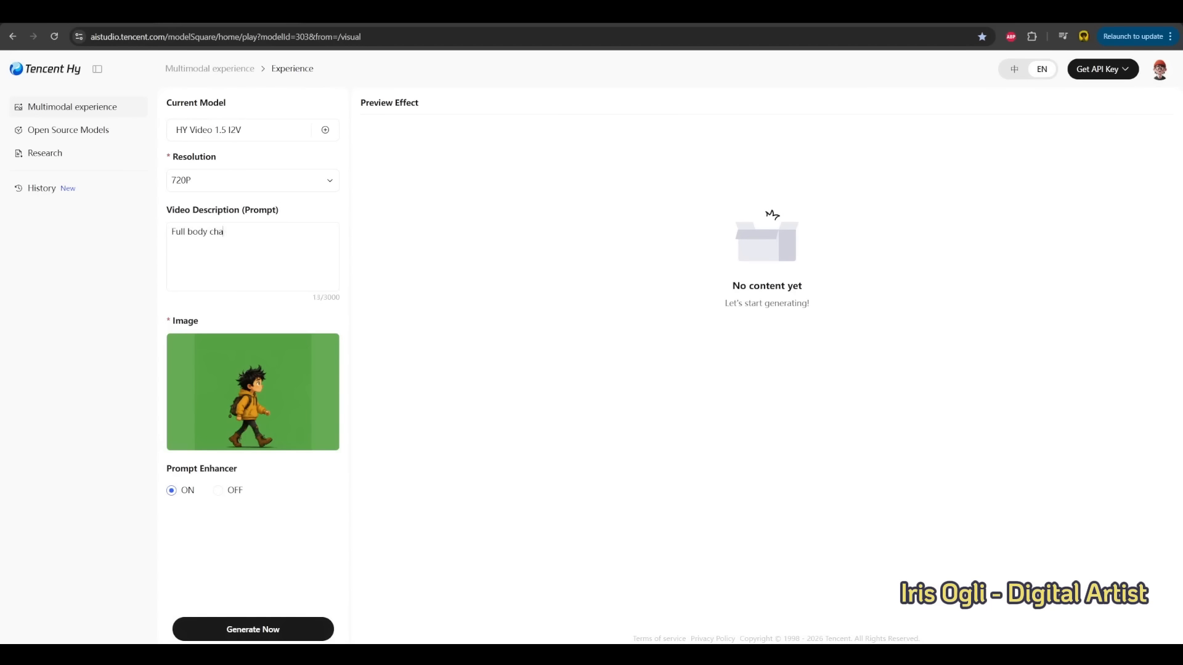
# Step: In Tencent Hy, generate a 720P video from a prompt for a full body, fixed side profile walk cycle to the right, and play it
pyautogui.write('racter walk cycle, fixed side profile view, walking to')
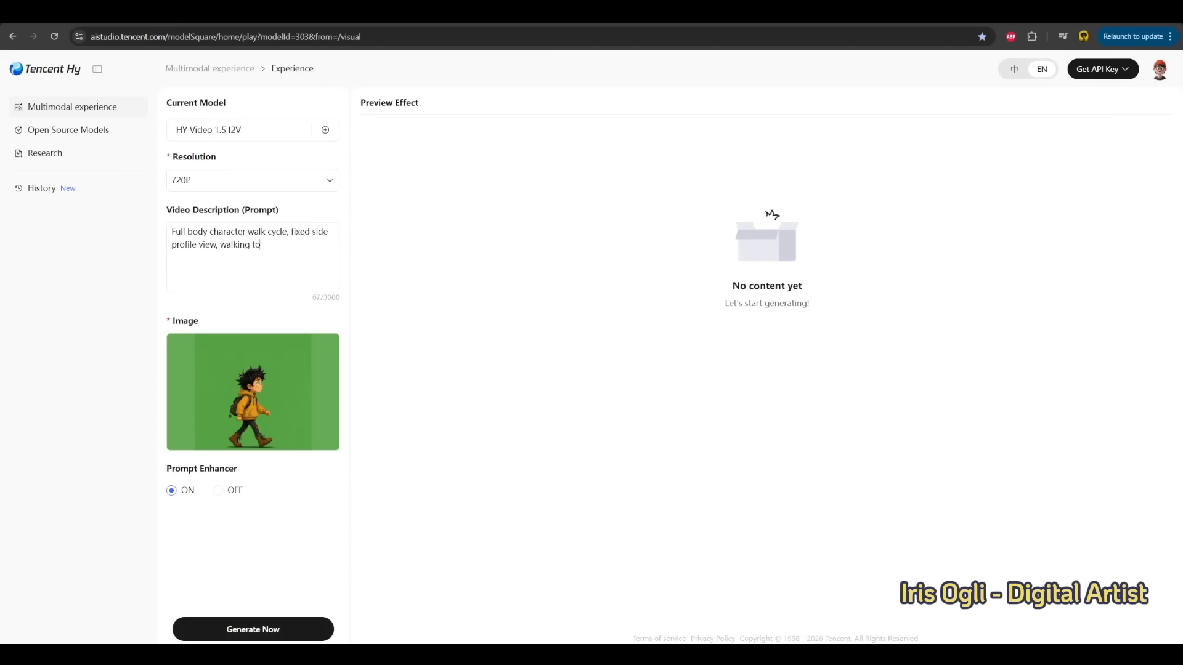
pyautogui.write(' the right. A young boy with messy black hair, wearing a yellow hoodie, backpack, and brown boot')
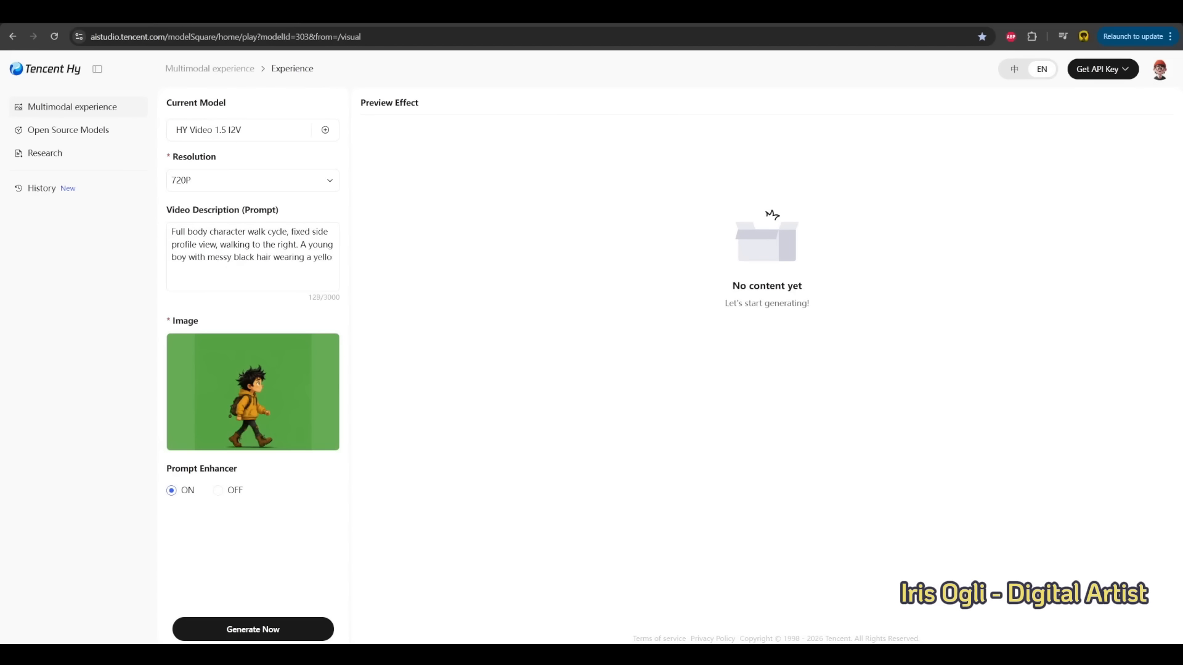
pyautogui.hotkey('ctrl', 'v')
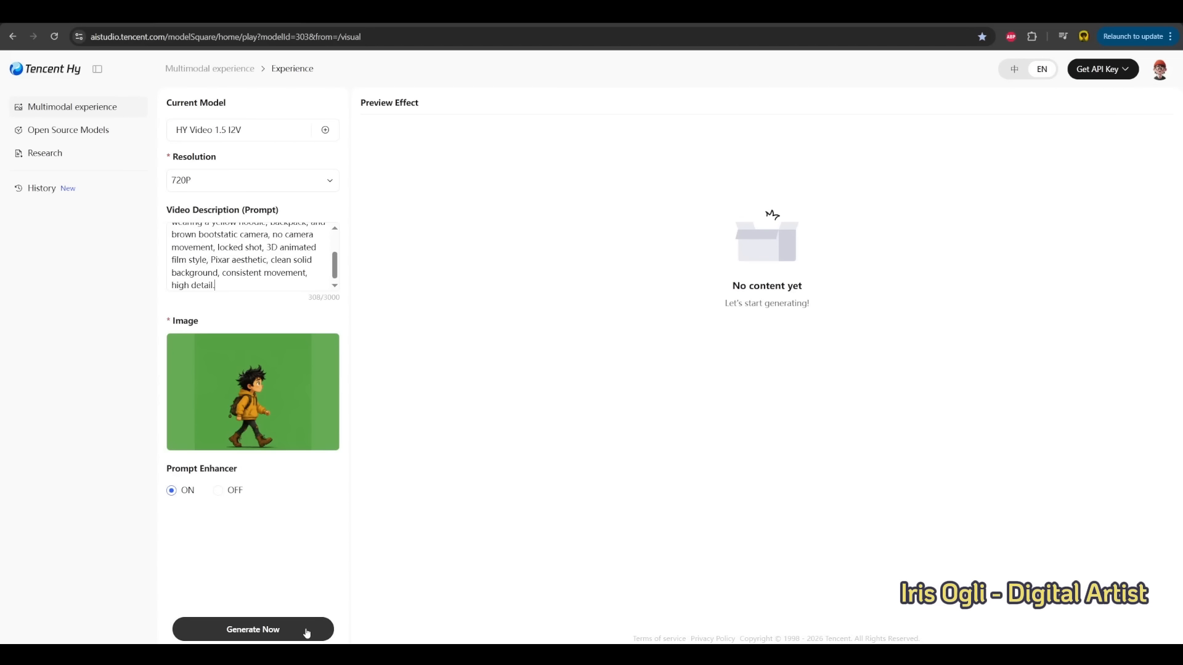
pyautogui.click(306, 631)
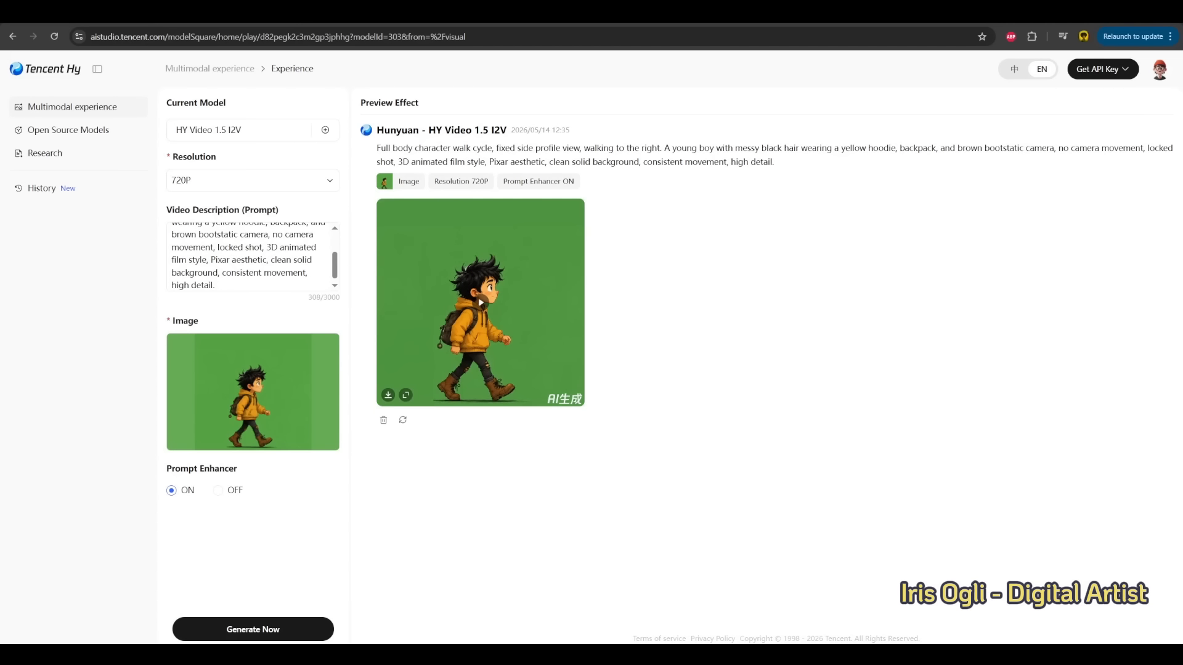
pyautogui.click(481, 302)
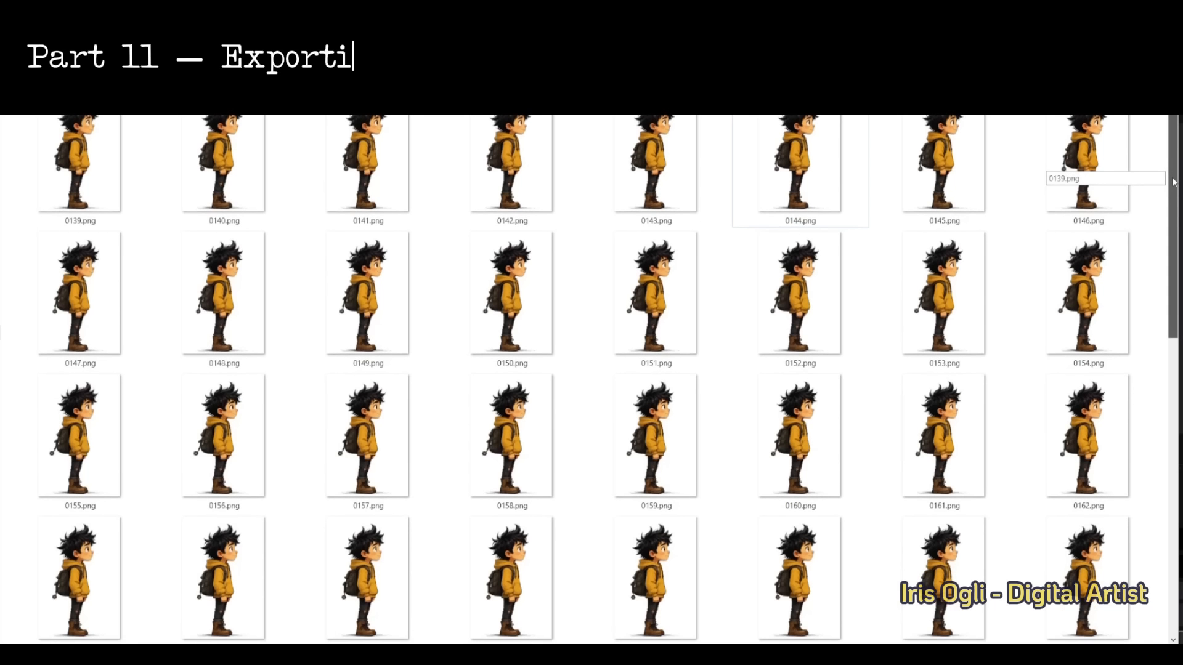
pyautogui.scroll(-2, 1176, 197)
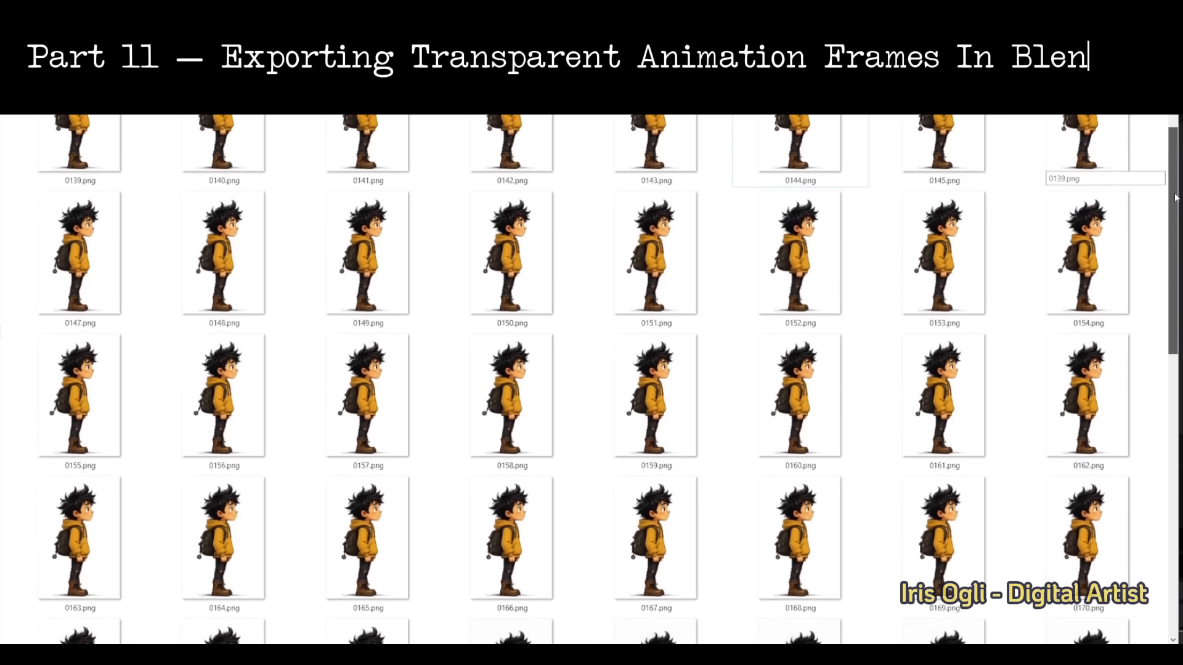
pyautogui.moveTo(1175, 197); pyautogui.dragTo(1181, 478)
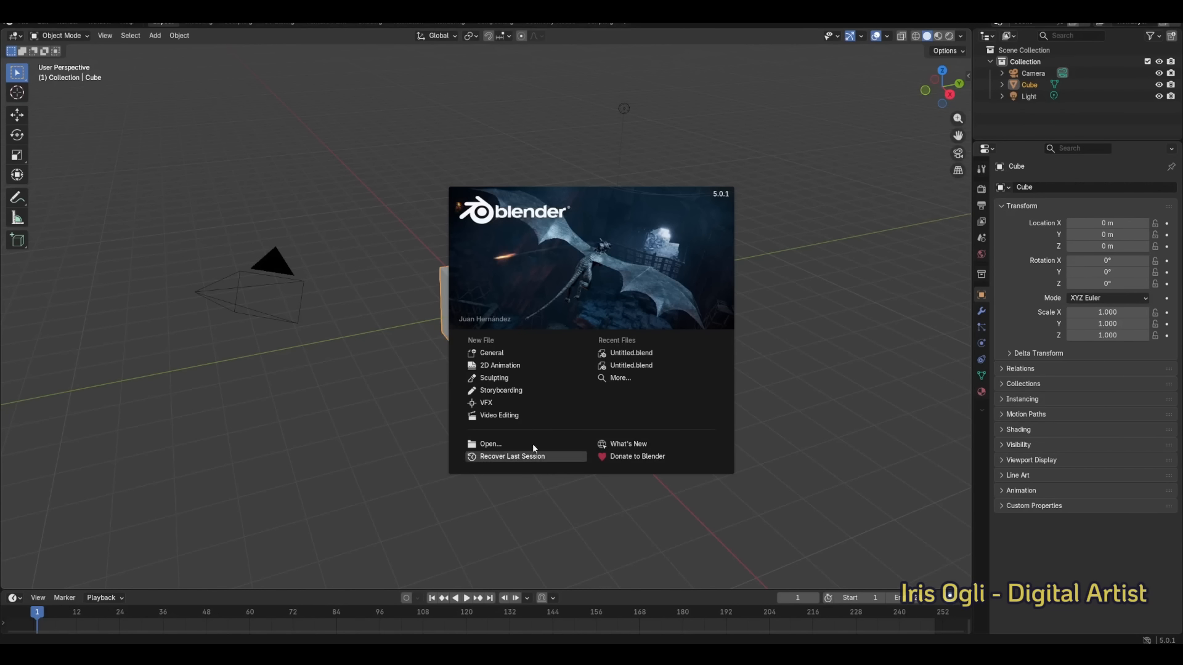
# Step: Start a new Video Editing project in Blender and place C_Walk.mp4 on channel 5 of the sequencer
pyautogui.click(518, 416)
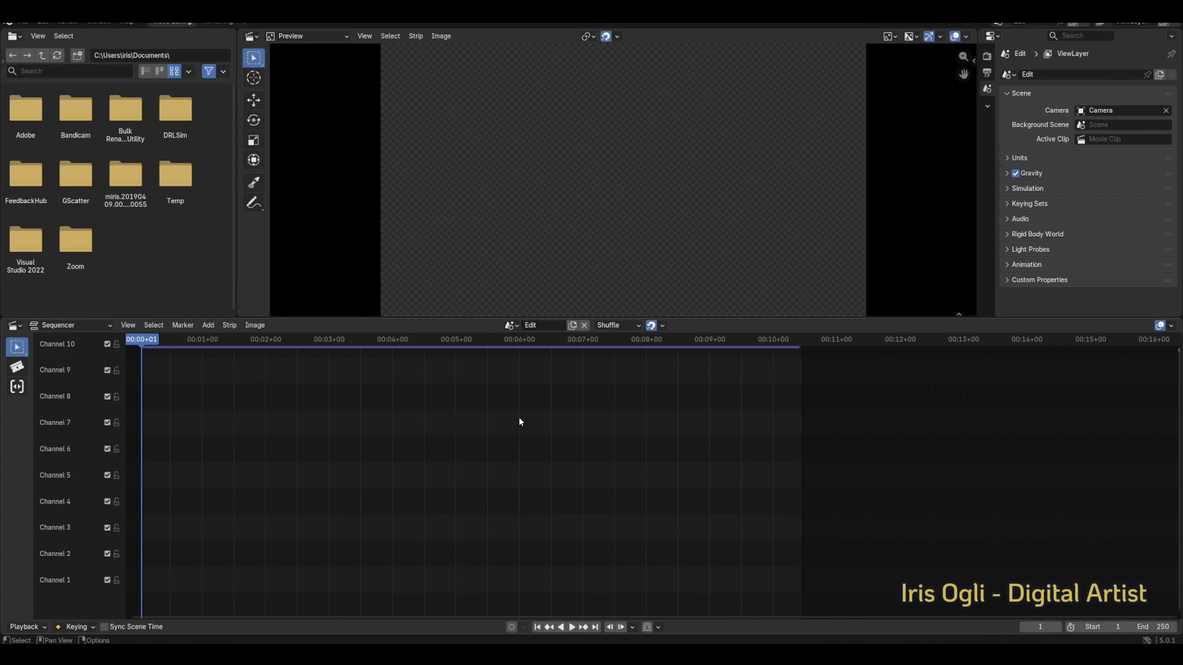
pyautogui.click(208, 327)
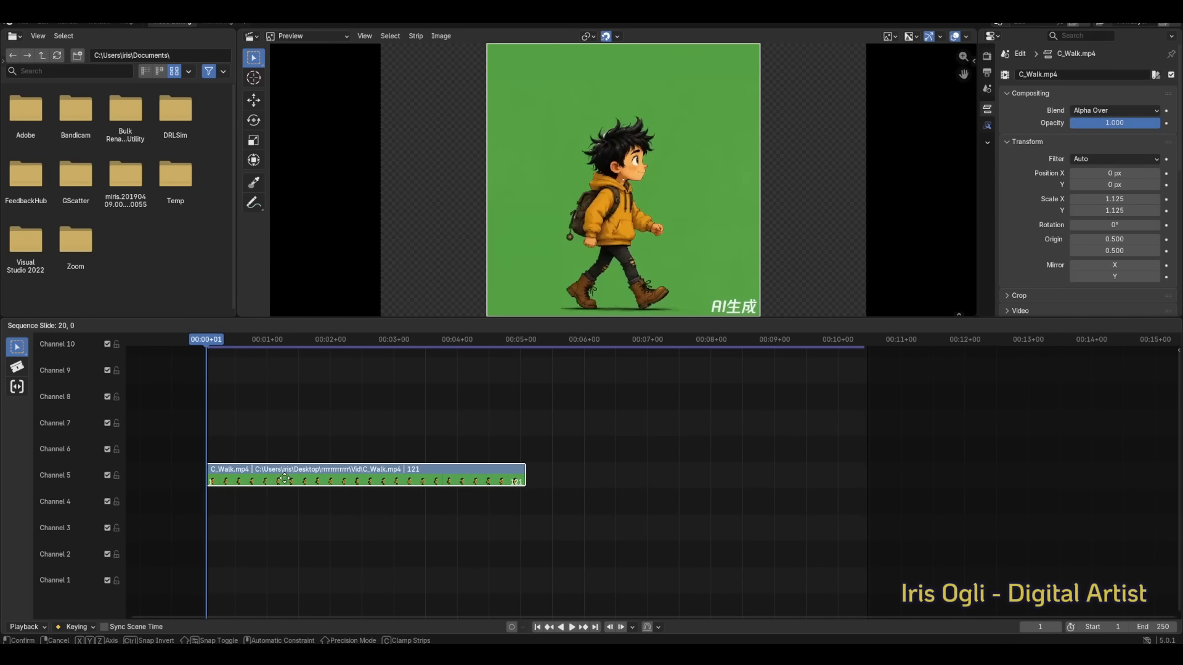
pyautogui.click(333, 485)
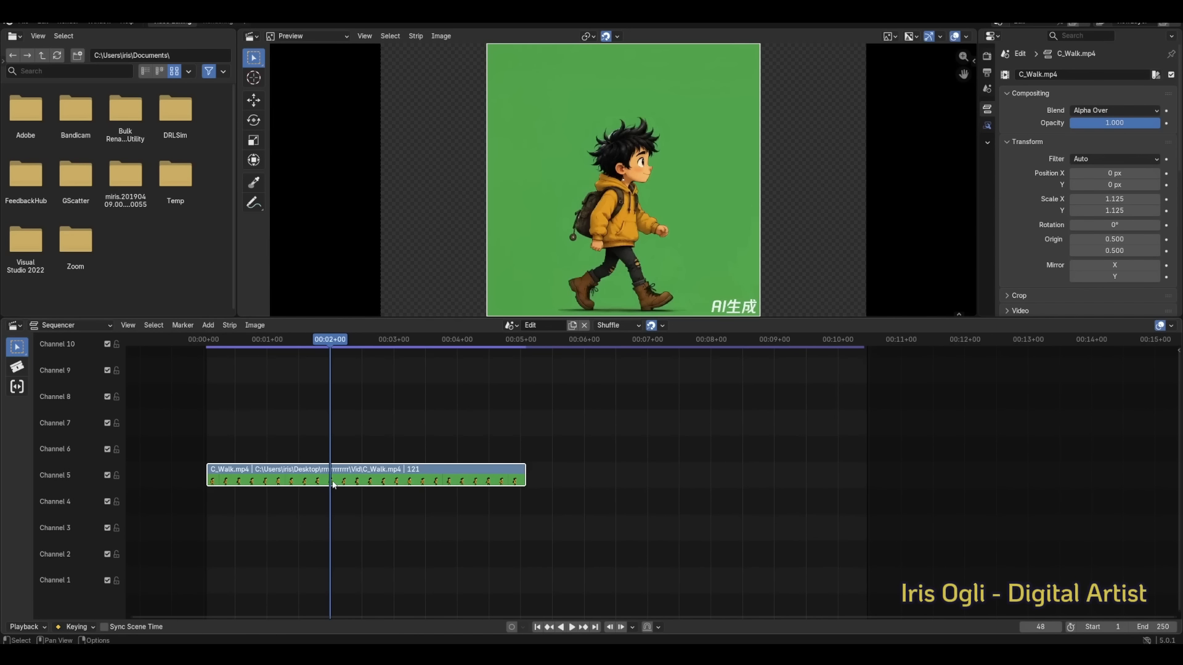
# Step: Set the start of the output frame range to 48
pyautogui.click(986, 75)
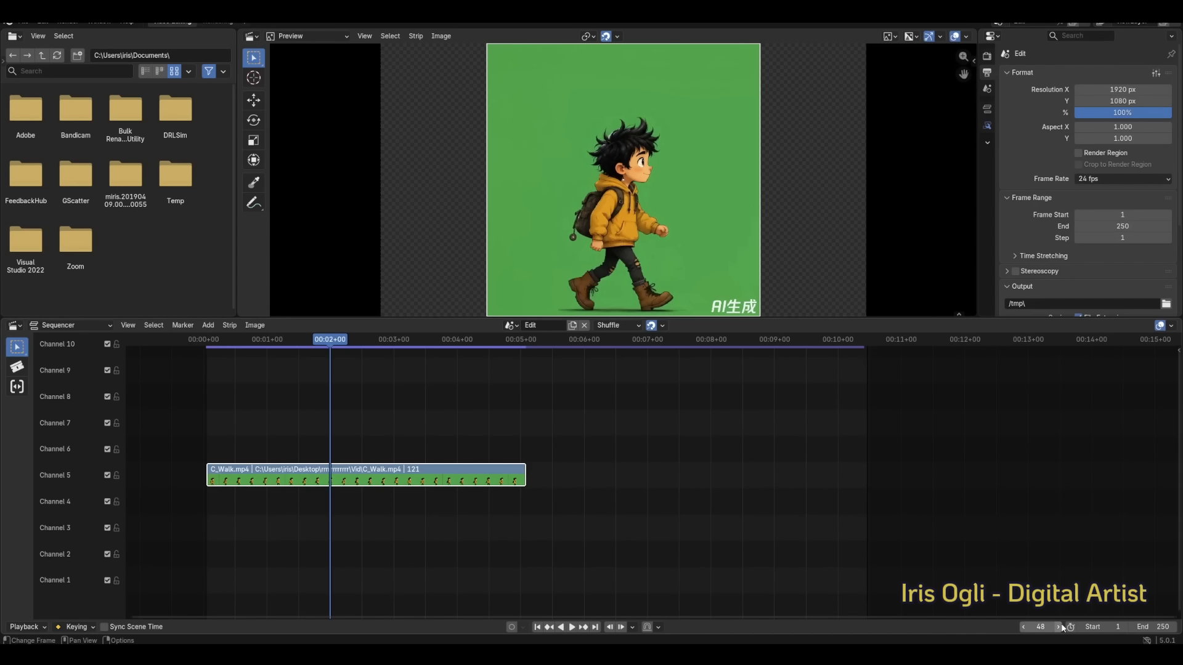
pyautogui.click(1128, 214)
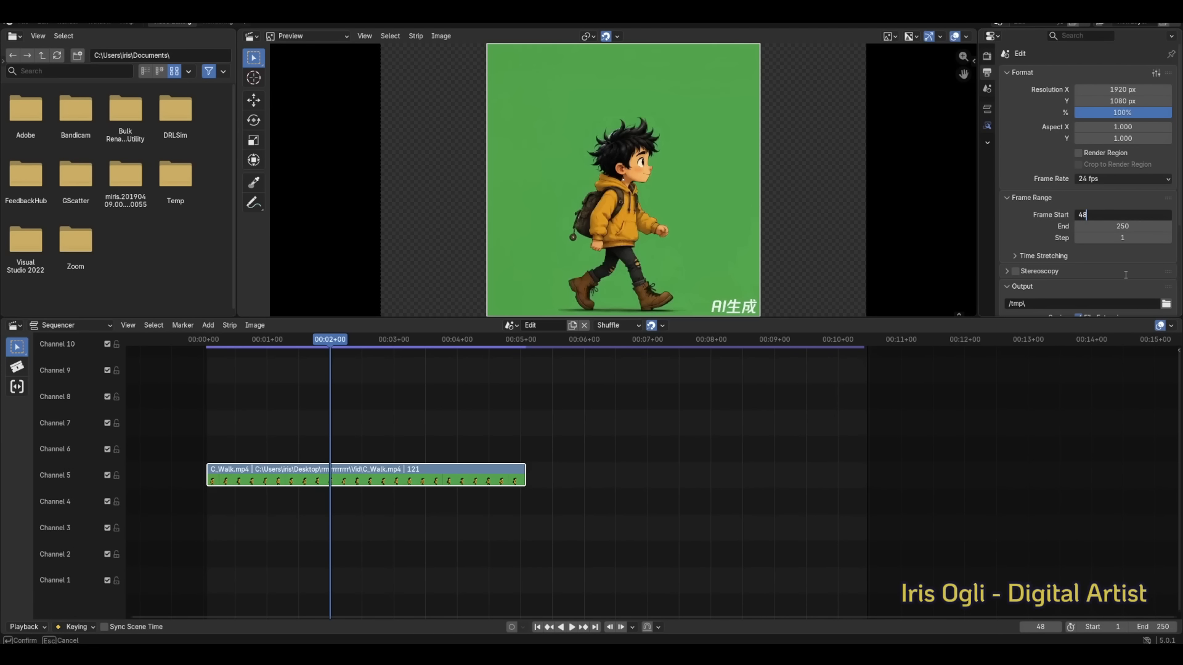
pyautogui.press('Return')
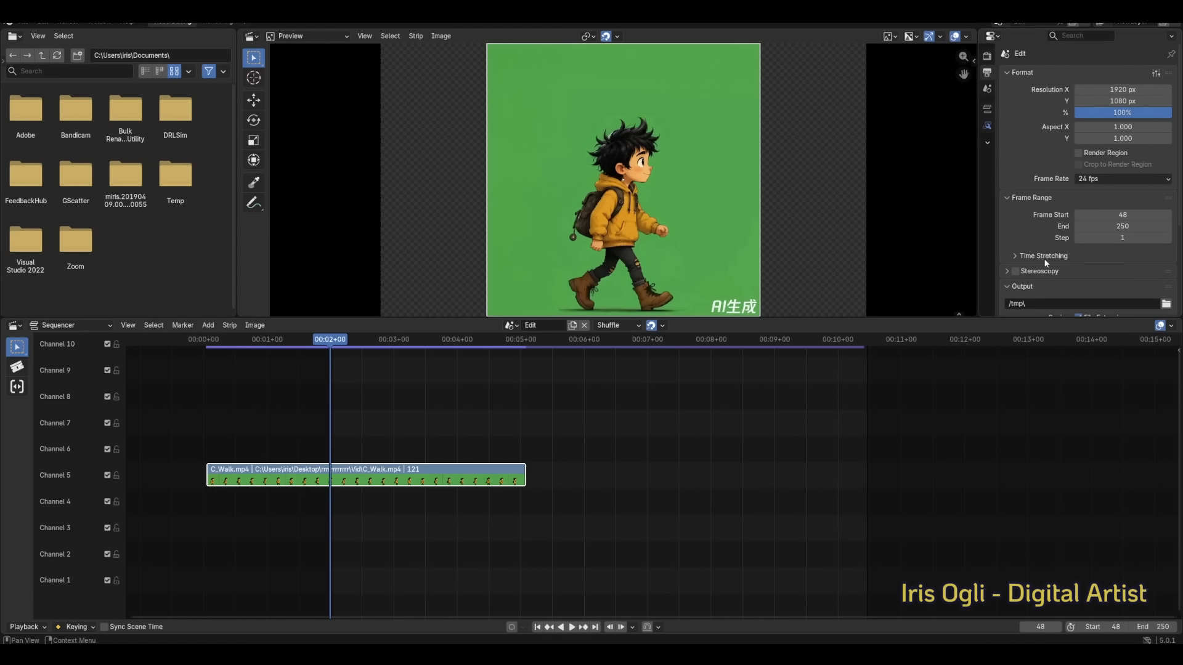
# Step: Find the walk cycle's last frame, set the end of the output frame range to 79, and play the range
pyautogui.moveTo(329, 341); pyautogui.dragTo(412, 358)
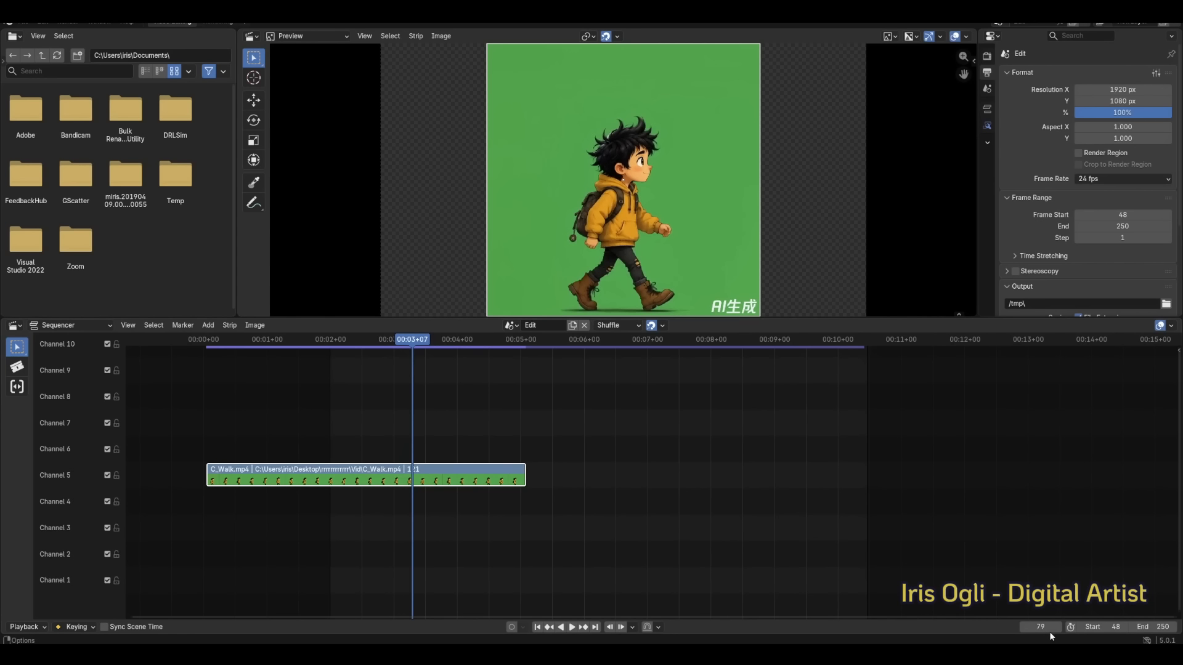
pyautogui.click(1135, 227)
pyautogui.write('79')
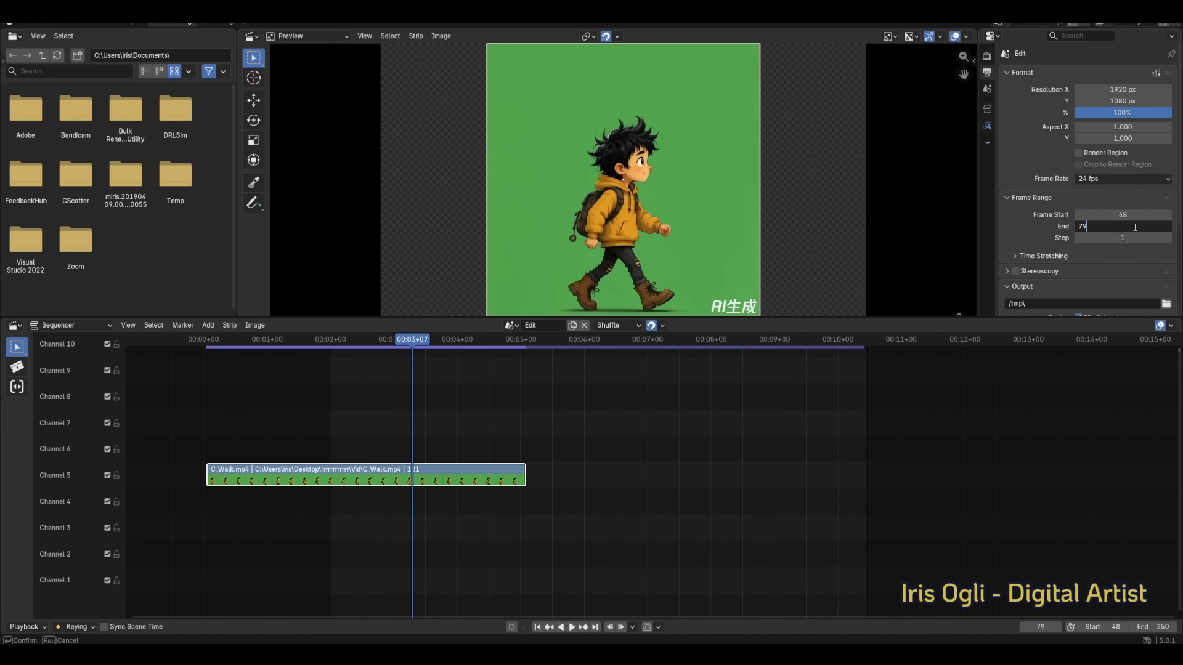
pyautogui.press('Return')
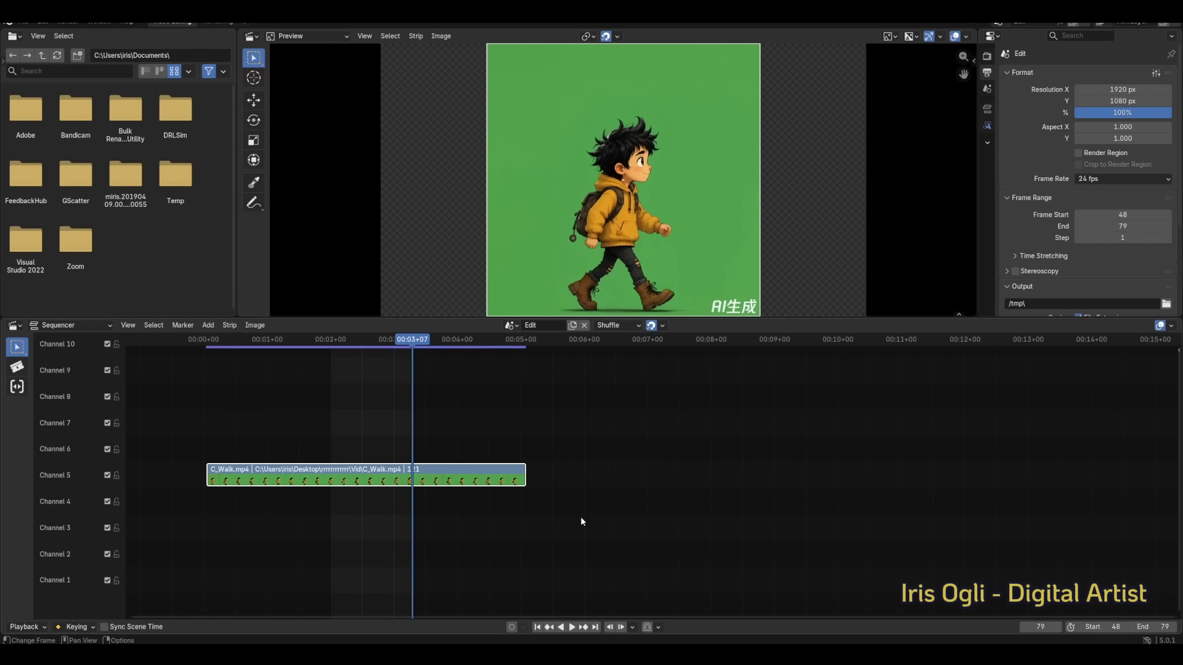
pyautogui.press('space')
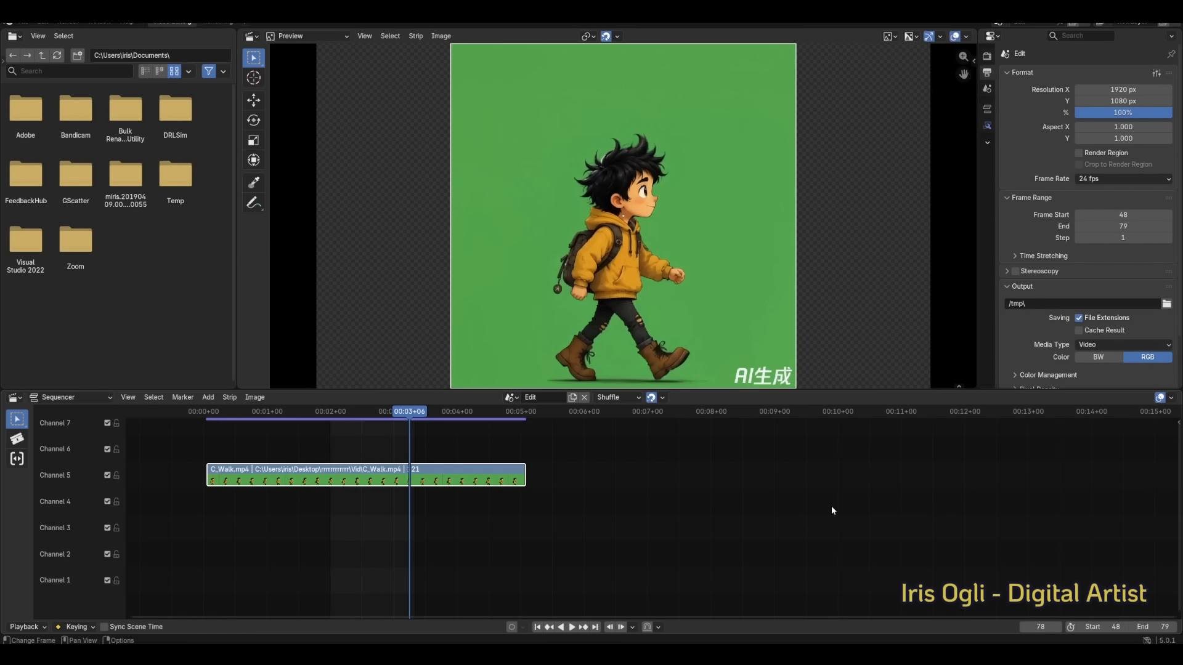
# Step: Add a Compositor modifier with a new node group to the C_Walk.mp4 strip
pyautogui.click(992, 127)
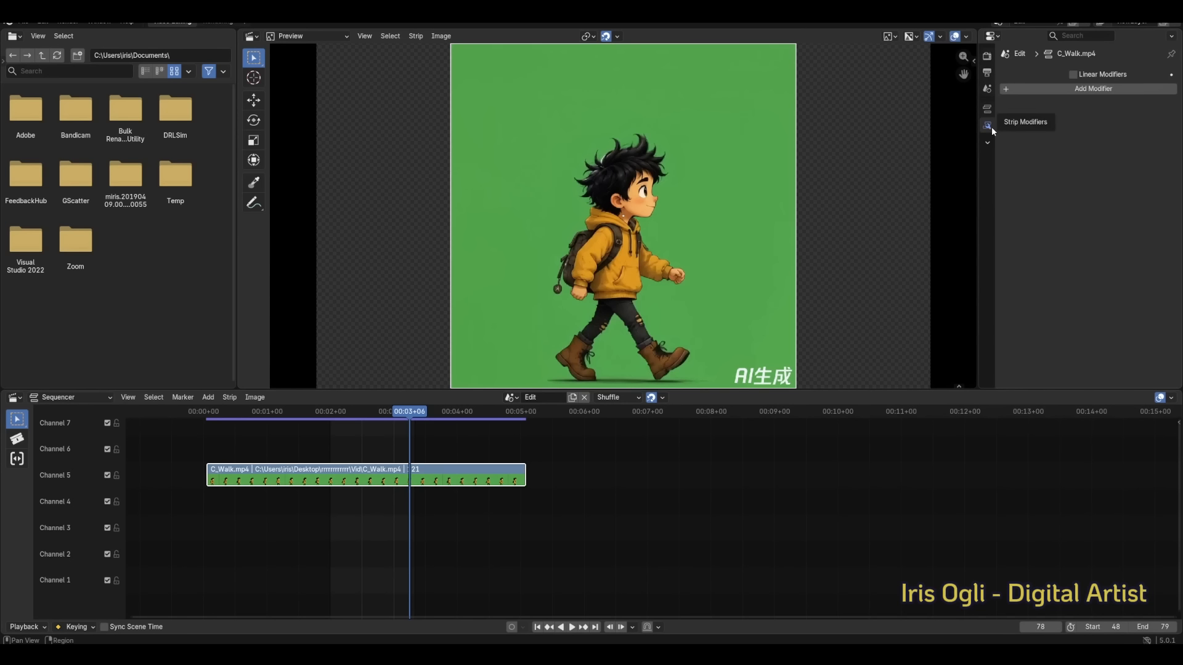
pyautogui.click(1056, 90)
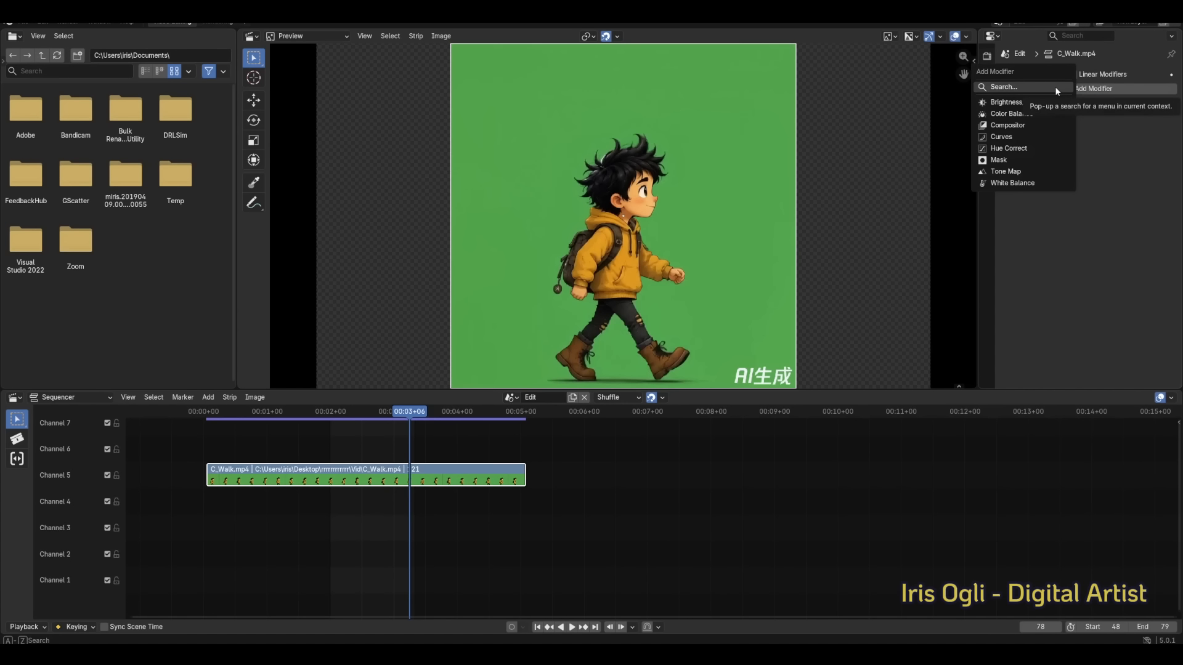
pyautogui.click(1021, 126)
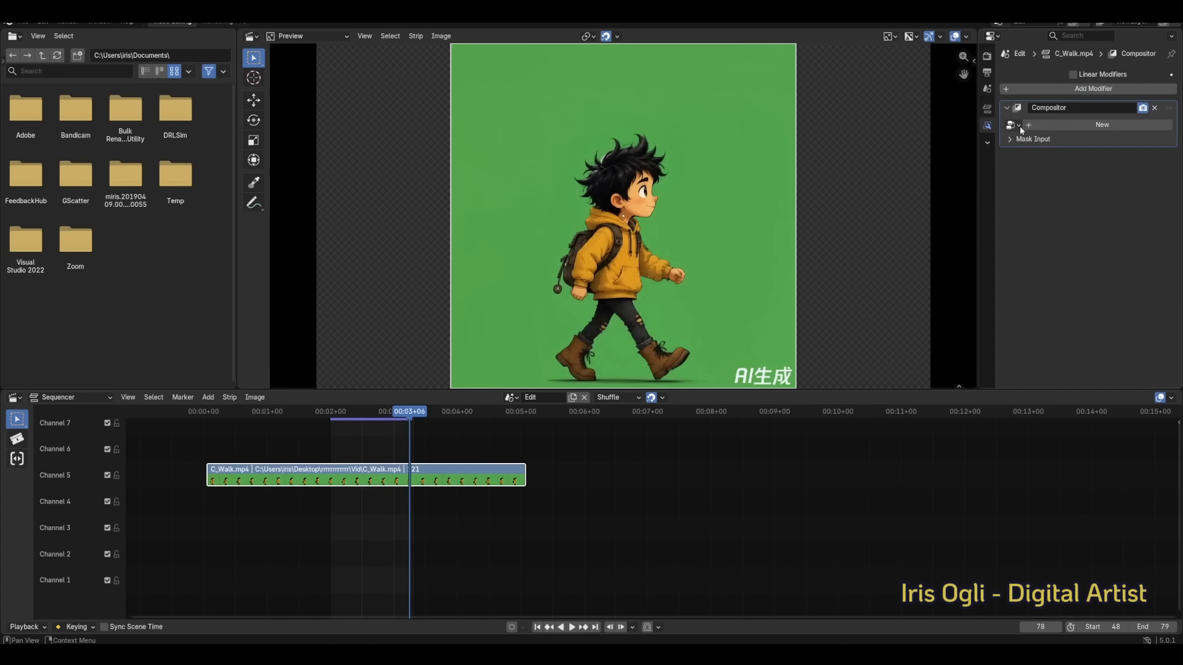
pyautogui.click(1059, 125)
# Step: Widen the file browser area, change it to the Compositor editor, and load Sequencer Compositor Nodes in it
pyautogui.moveTo(238, 257); pyautogui.dragTo(363, 256)
pyautogui.click(14, 36)
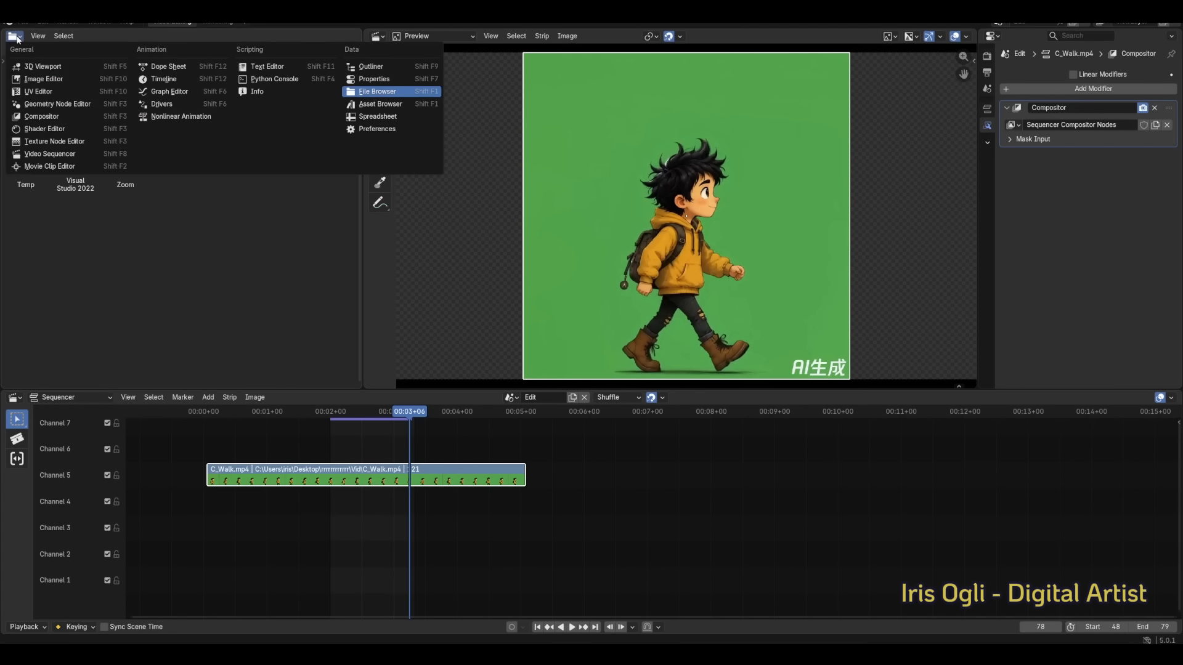
pyautogui.click(87, 117)
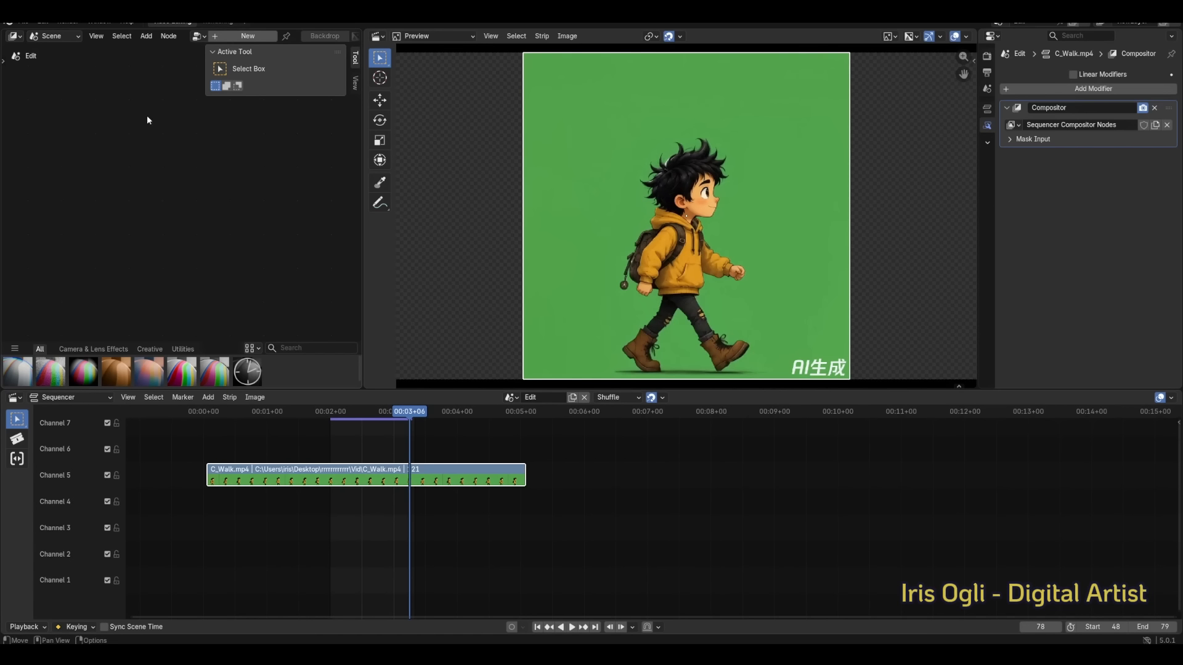
pyautogui.click(205, 37)
pyautogui.click(244, 54)
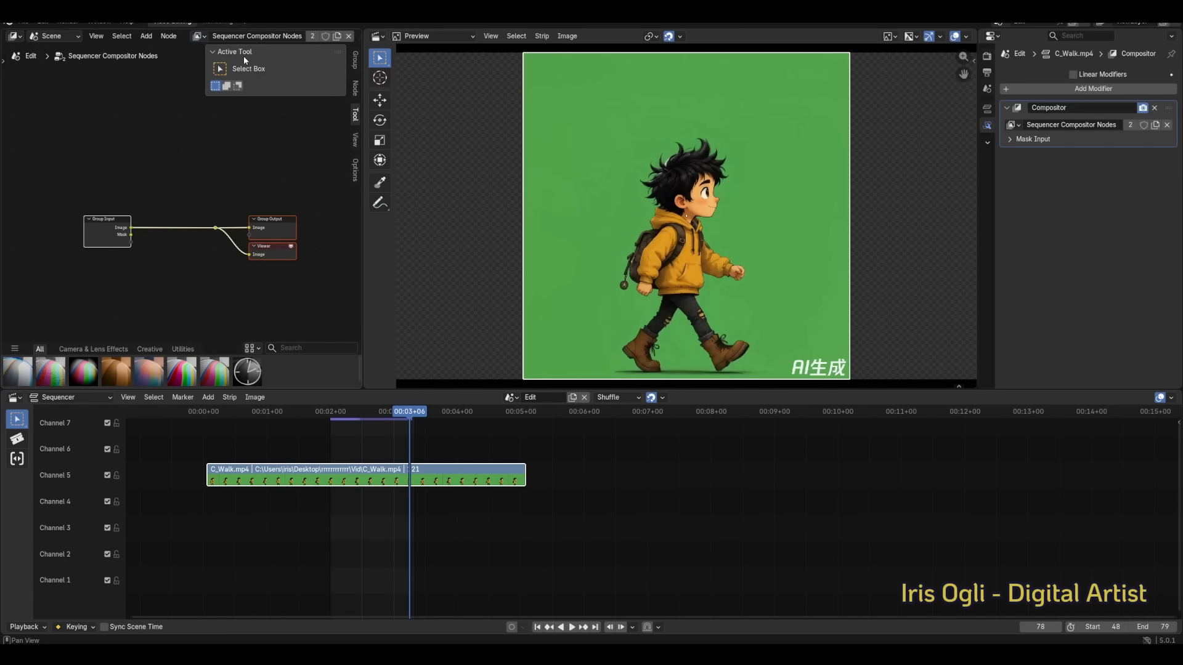
# Step: Insert a Keying node on the link between the Group Input and Group Output nodes
pyautogui.click(145, 36)
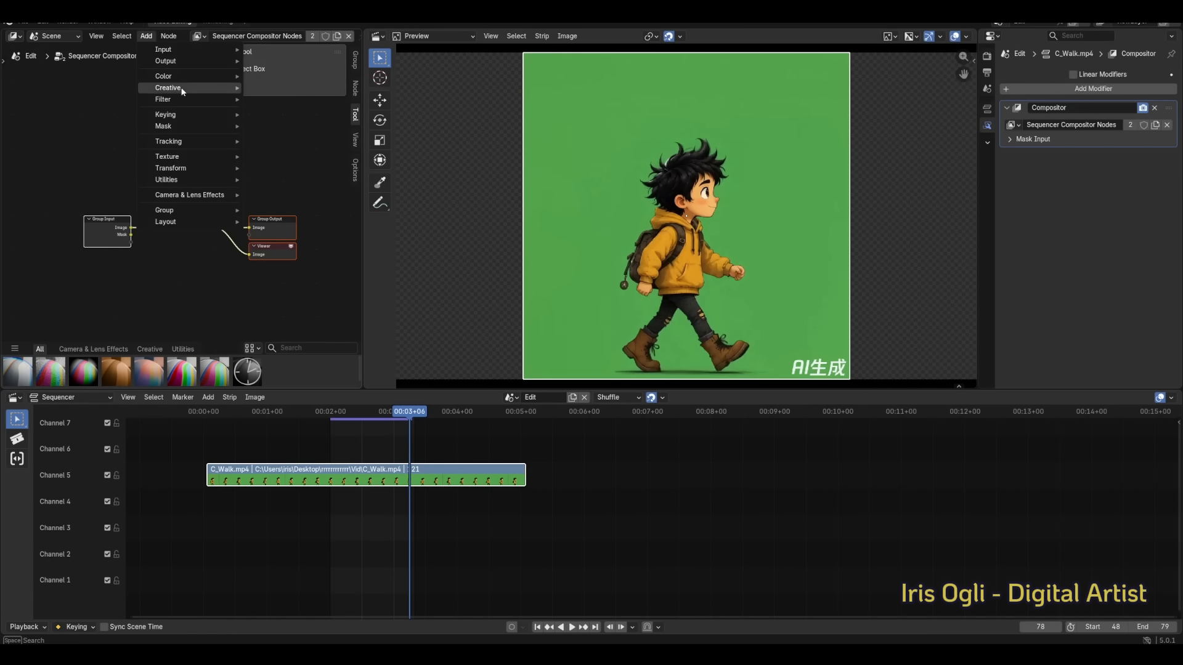
pyautogui.moveTo(190, 112)
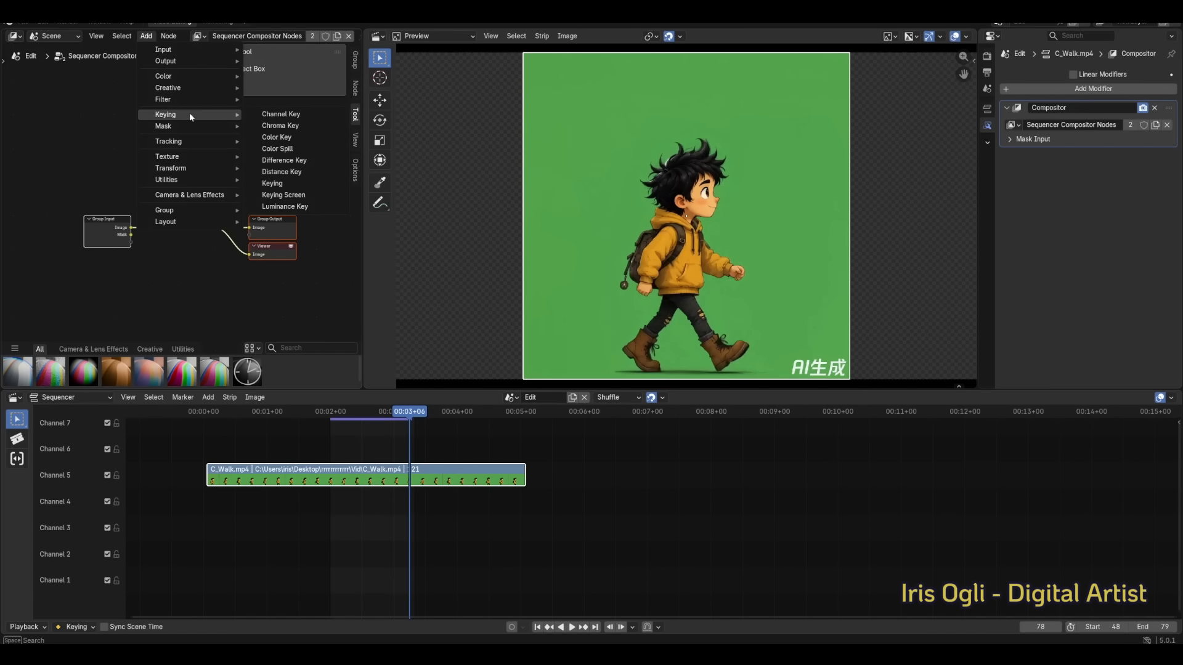
pyautogui.click(292, 183)
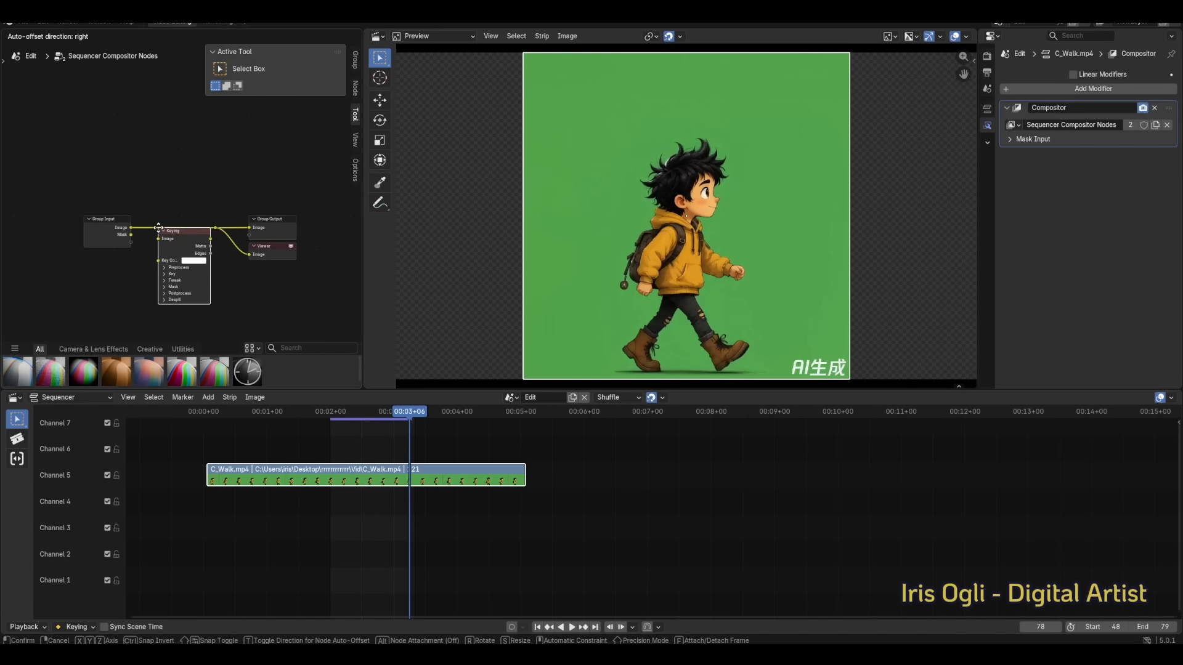
pyautogui.click(159, 229)
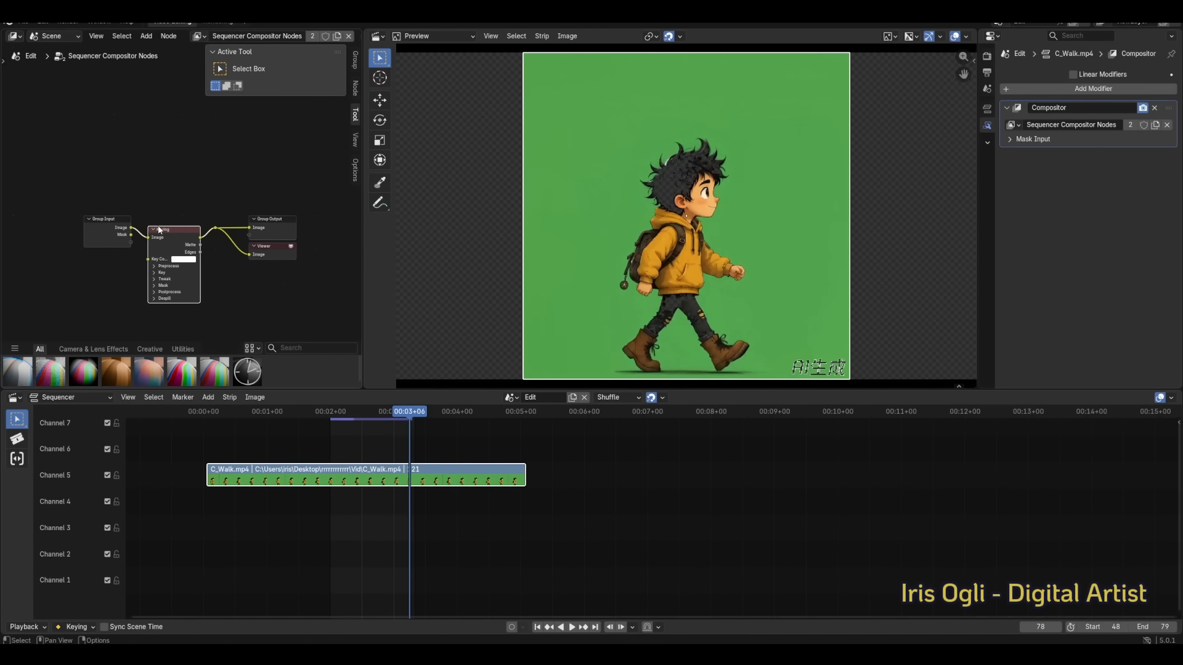
# Step: Sample the clip's green background as the Keying node's key color and play the keyed walk
pyautogui.click(186, 262)
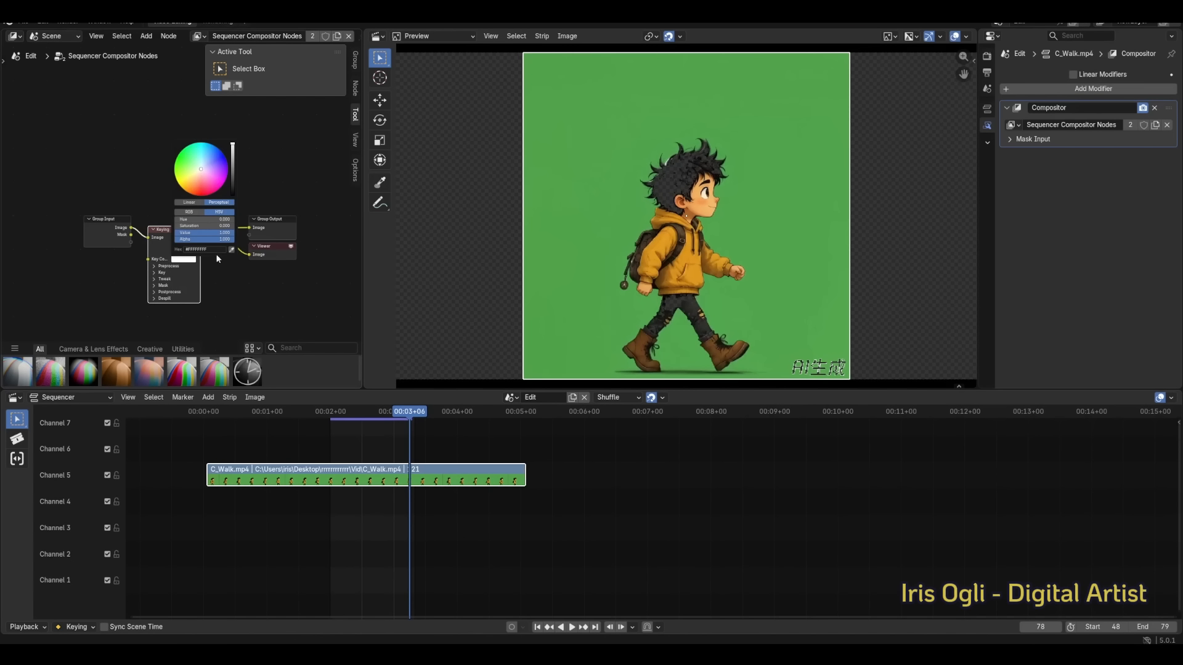
pyautogui.click(232, 251)
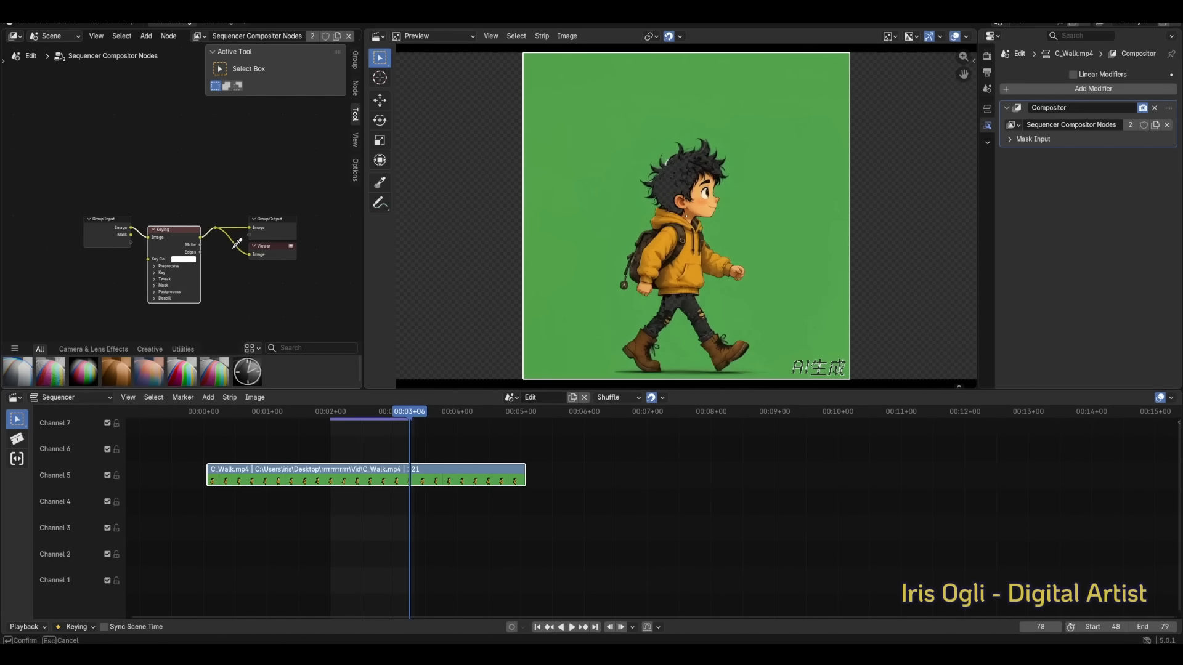
pyautogui.click(597, 263)
pyautogui.press('space')
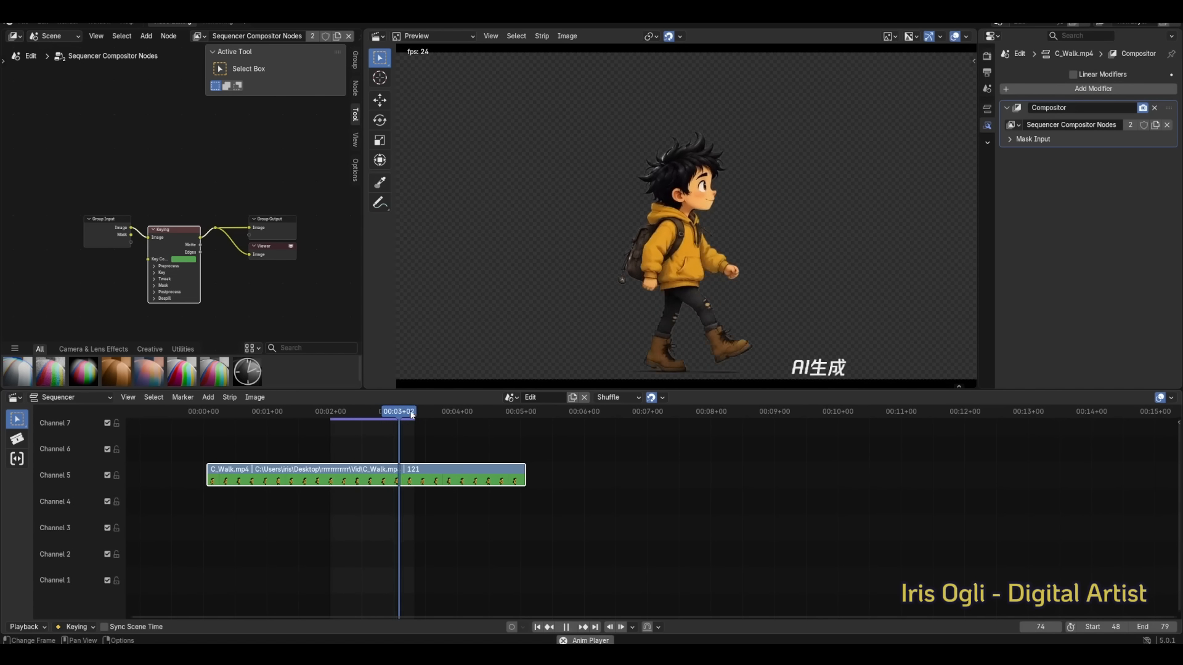
pyautogui.click(411, 414)
# Step: Set the output resolution to 589 x 880 px and move the walking boy up to fit inside the frame
pyautogui.moveTo(1123, 90); pyautogui.dragTo(949, 90)
pyautogui.moveTo(1123, 101); pyautogui.dragTo(1146, 101)
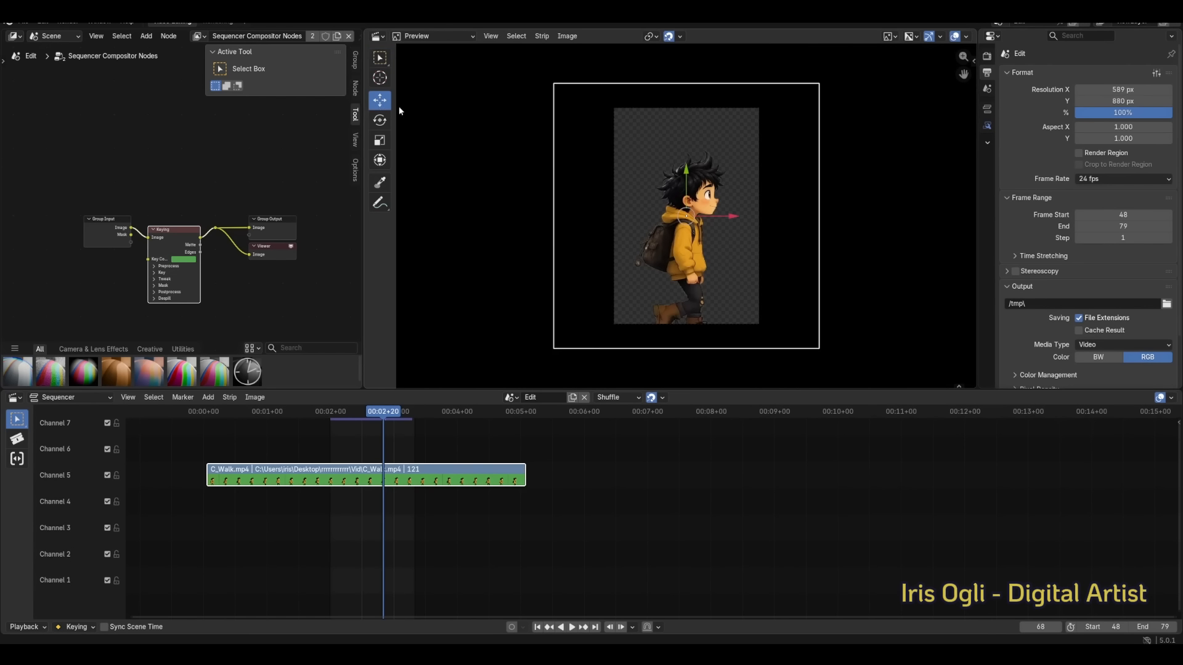
pyautogui.moveTo(687, 159); pyautogui.dragTo(685, 140)
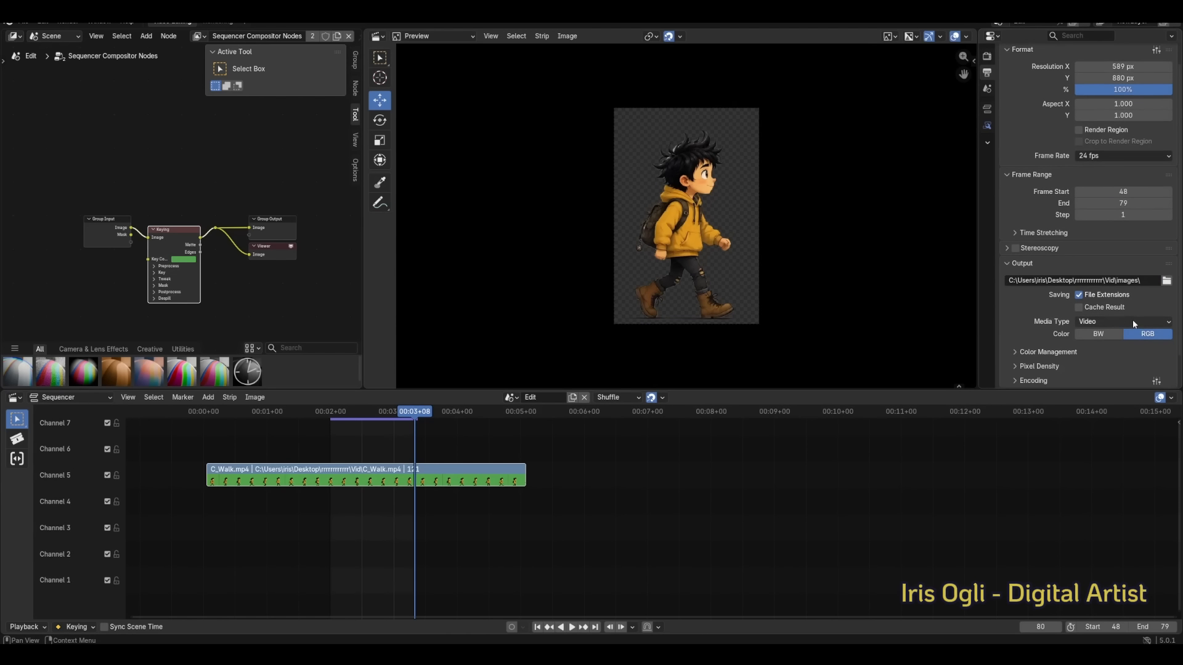
# Step: Set the output media type to Image in PNG format with RGBA color
pyautogui.click(1133, 321)
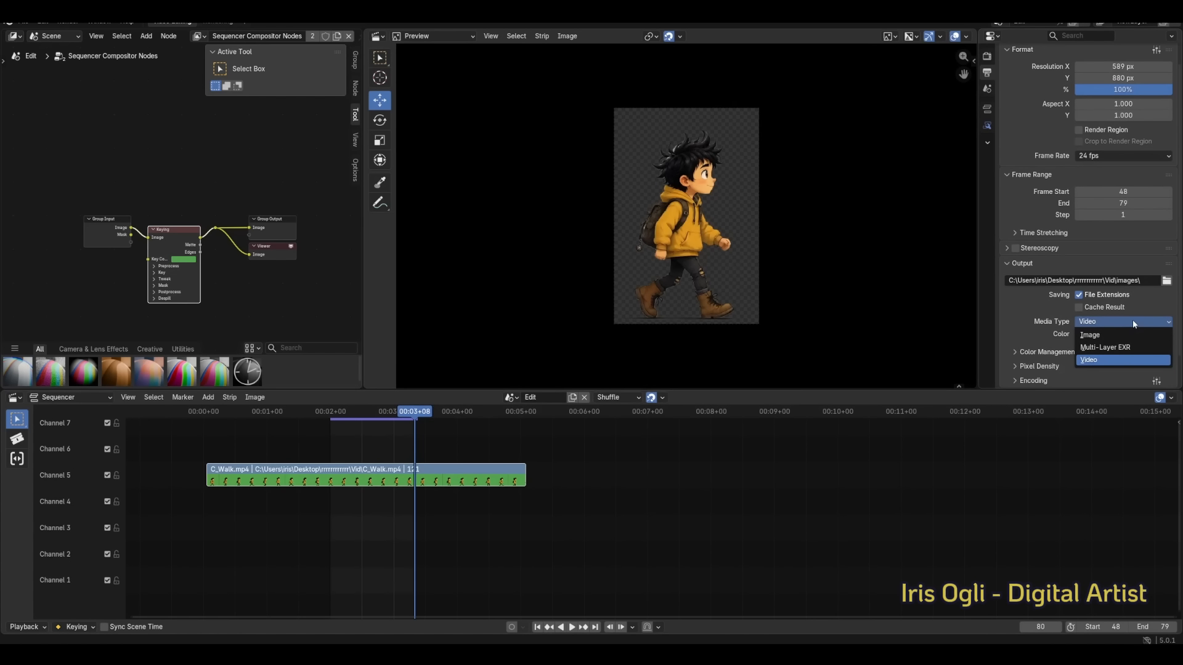
pyautogui.click(1130, 334)
pyautogui.scroll(-1, 1131, 329)
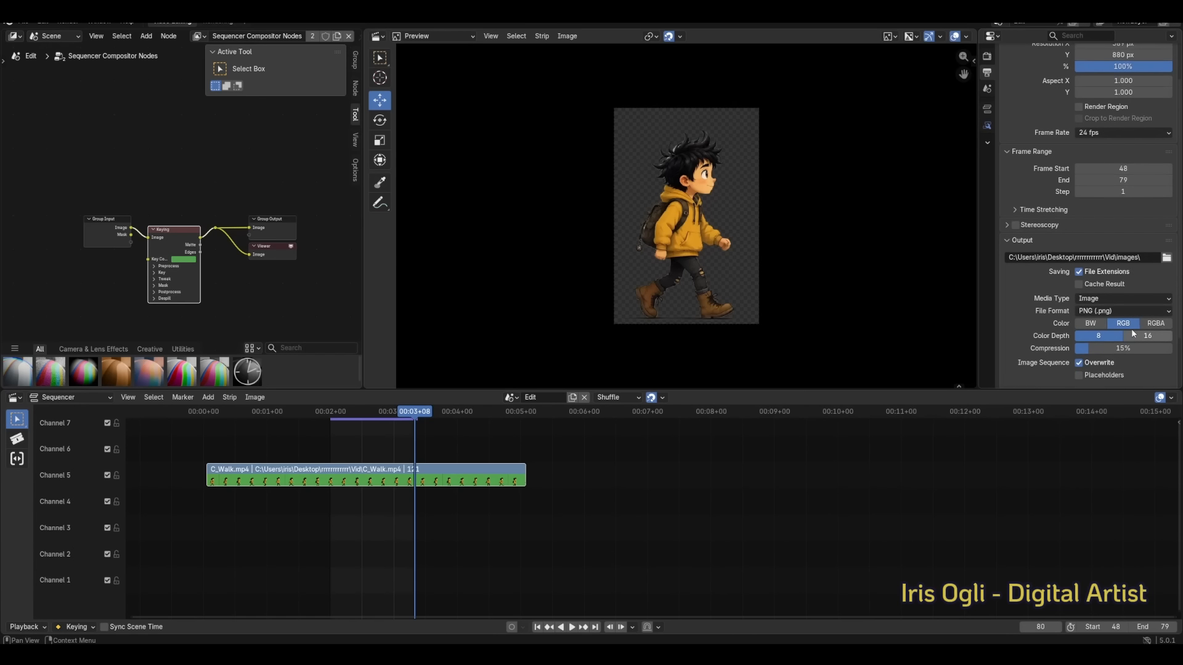
pyautogui.click(1164, 325)
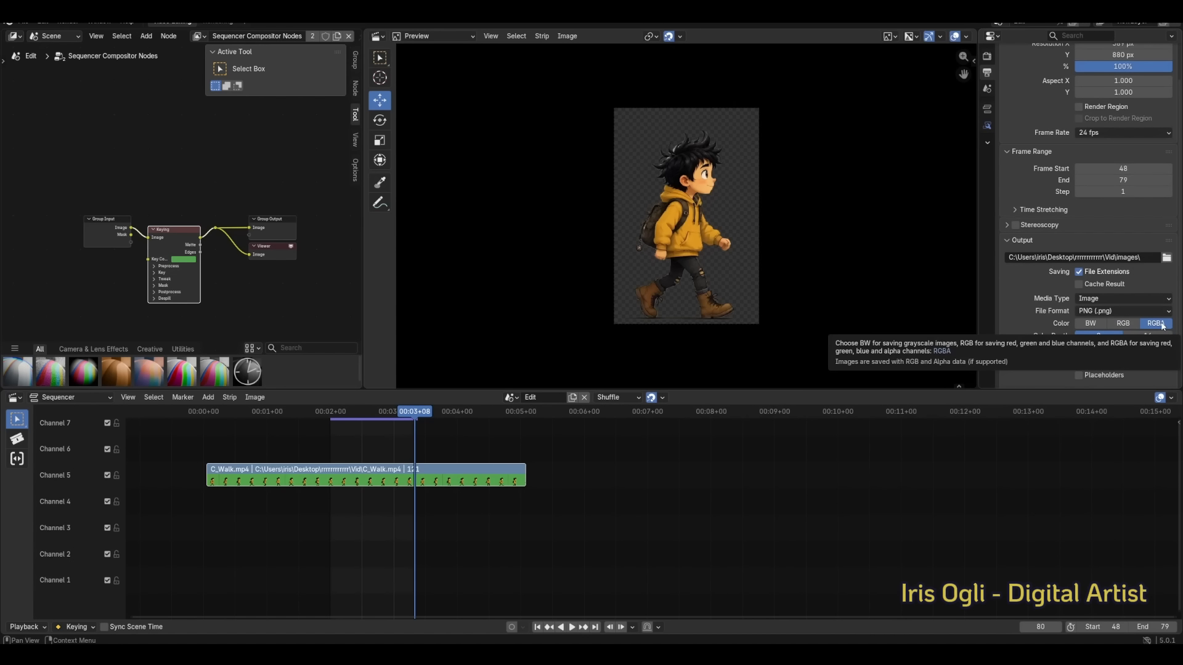
pyautogui.scroll(-2, 1163, 326)
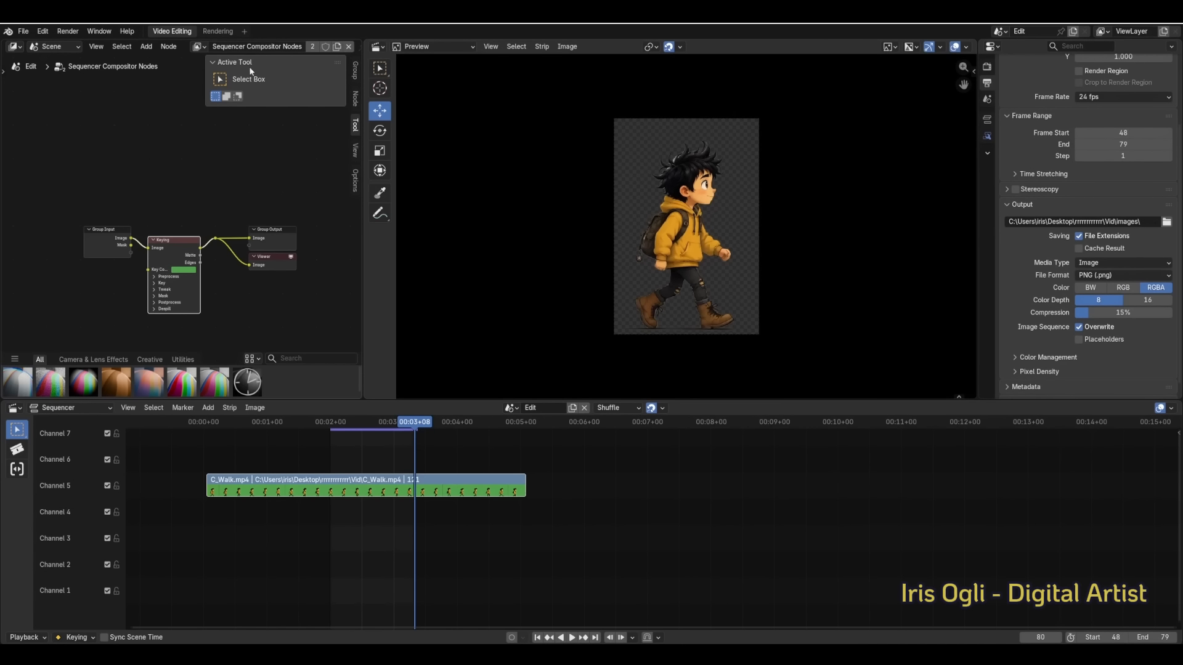
# Step: Render the animation to PNG frames and look through the rendered files in the images folder
pyautogui.click(79, 32)
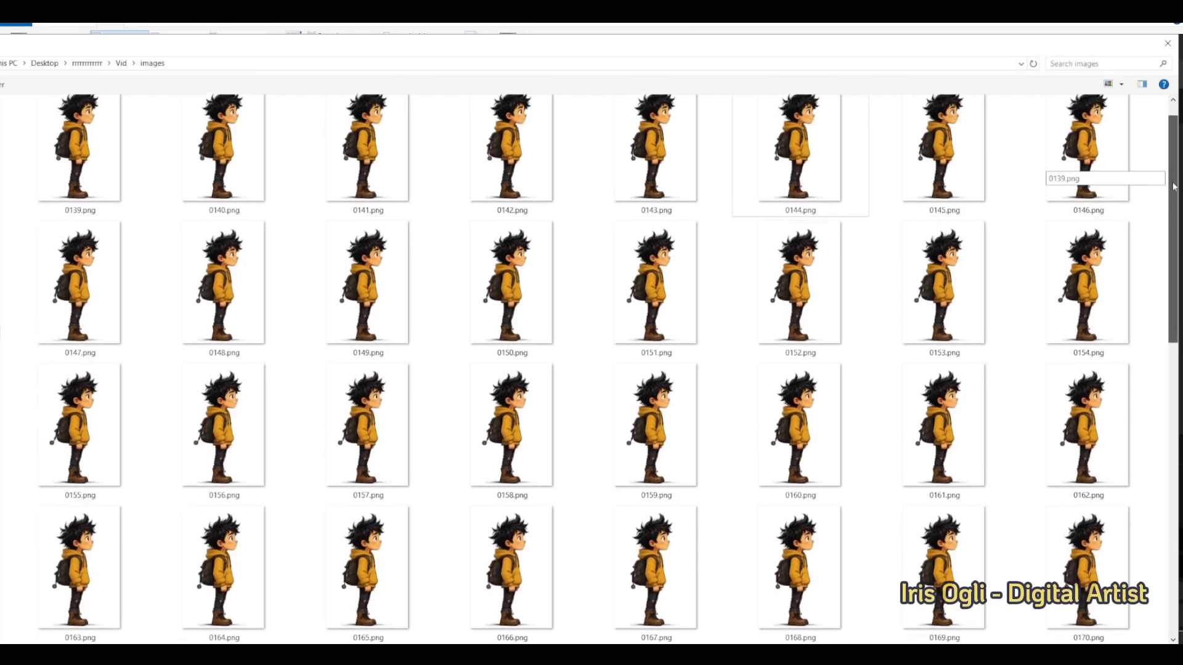
pyautogui.scroll(-5, 610, 370)
pyautogui.scroll(-10, 608, 368)
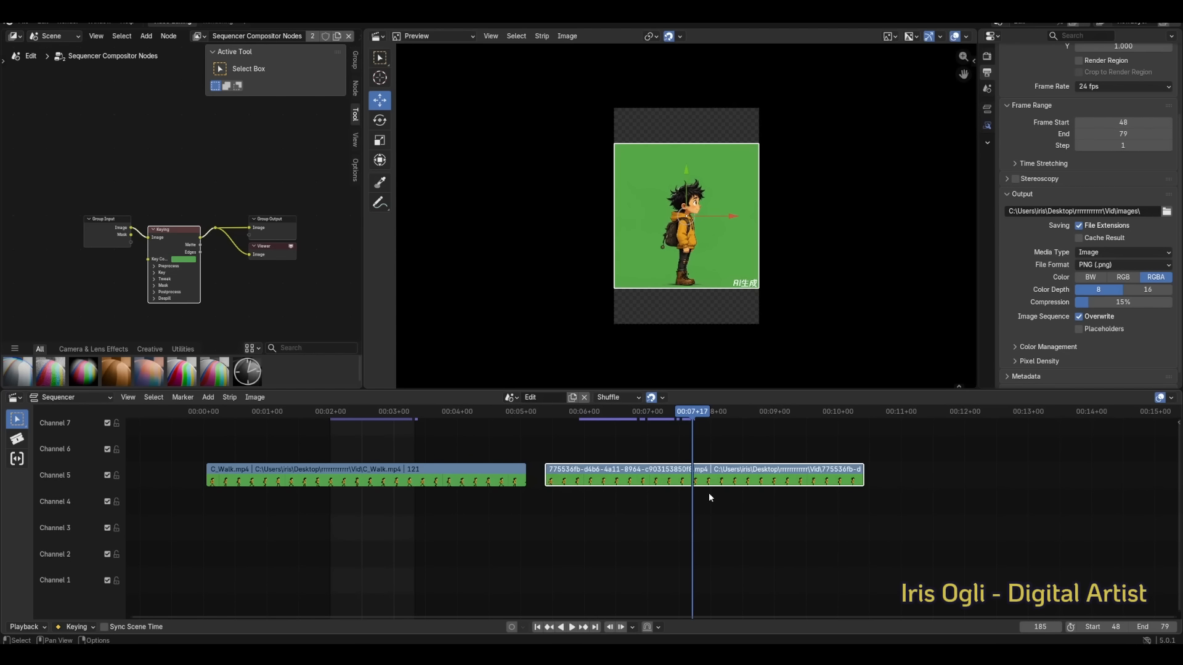
# Step: Add a Compositor modifier to the standing boy's strip and assign it the existing Sequencer Compositor Nodes
pyautogui.click(988, 127)
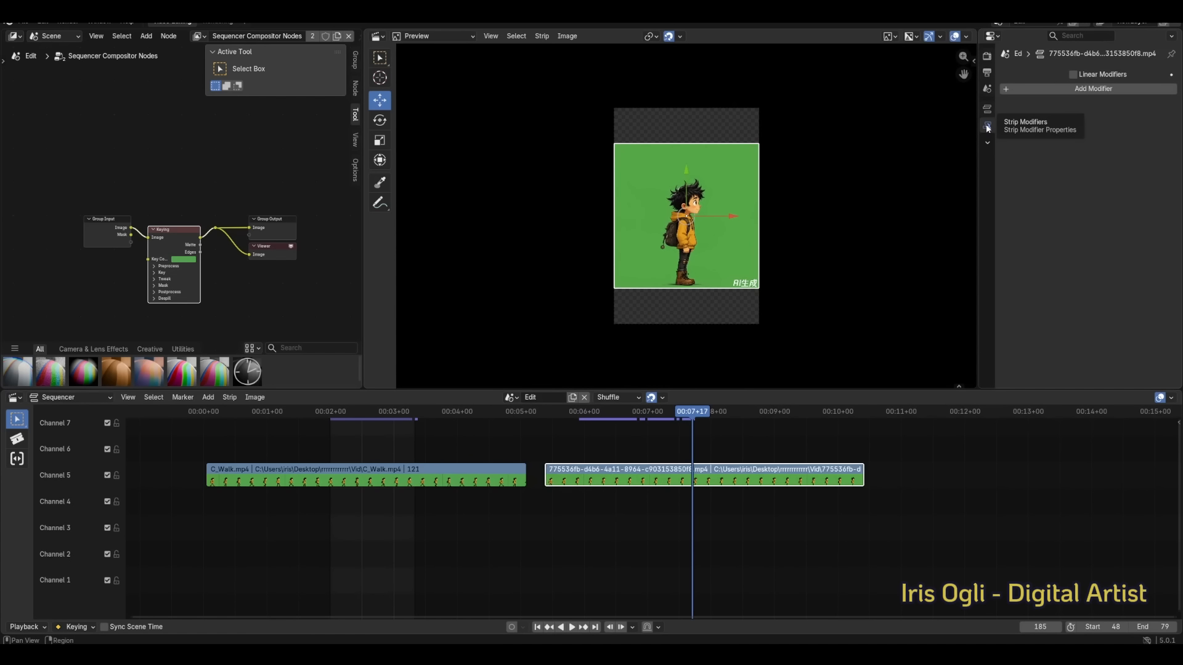
pyautogui.click(1014, 89)
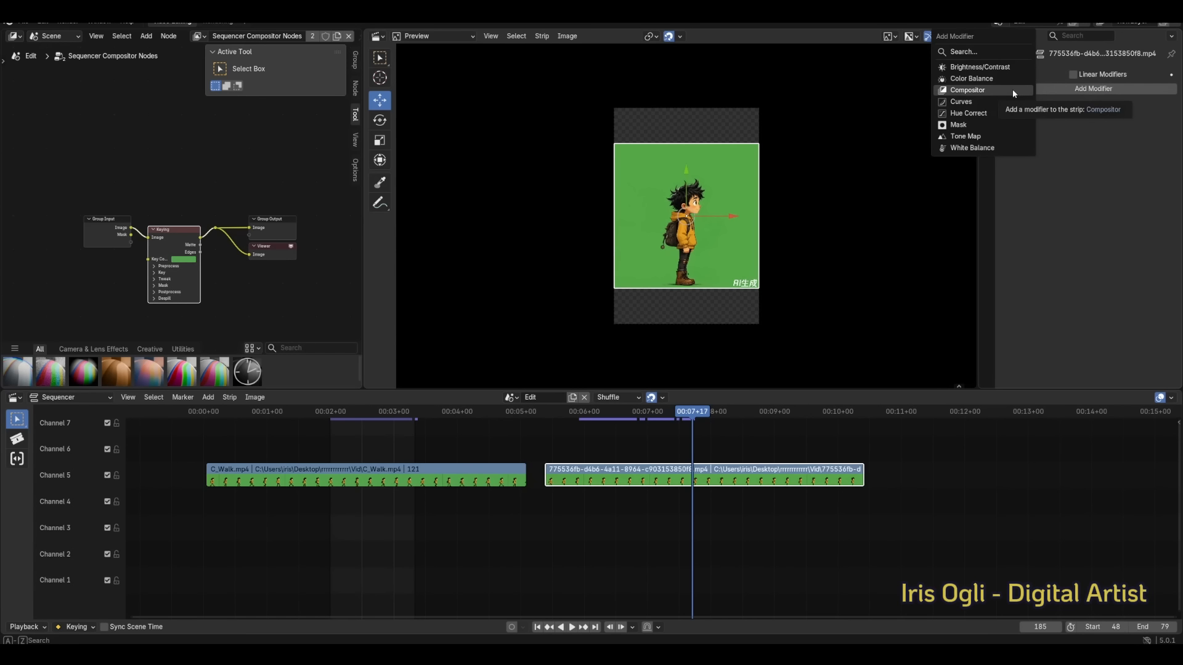
pyautogui.click(1012, 88)
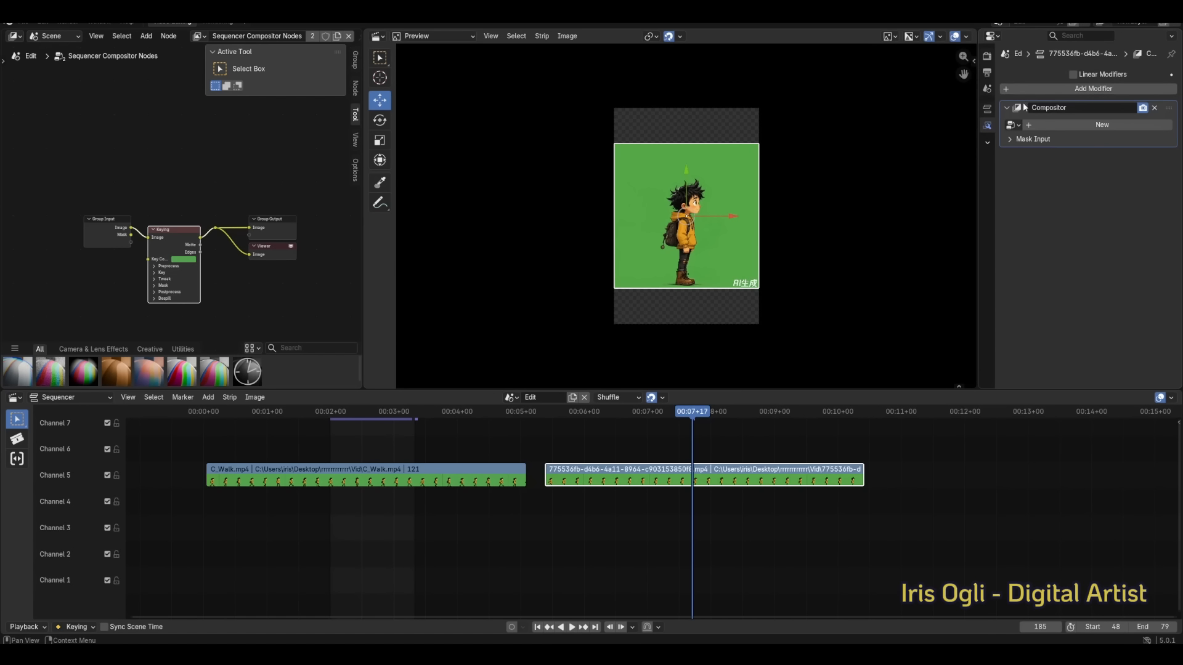
pyautogui.click(1012, 125)
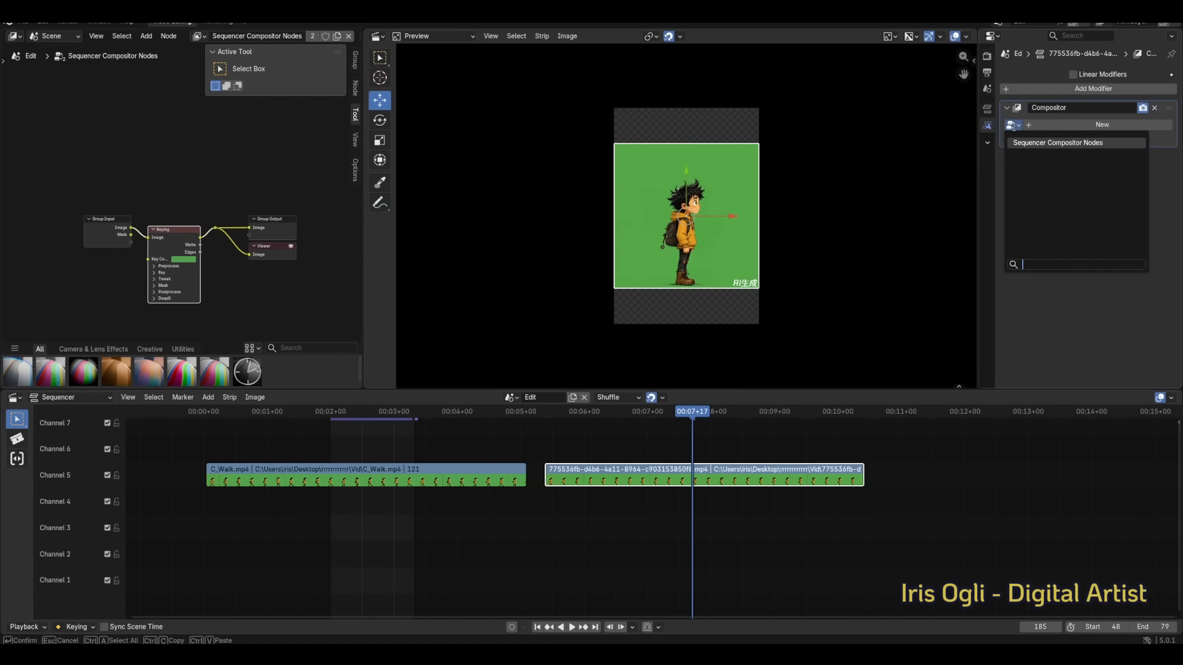
pyautogui.click(1034, 143)
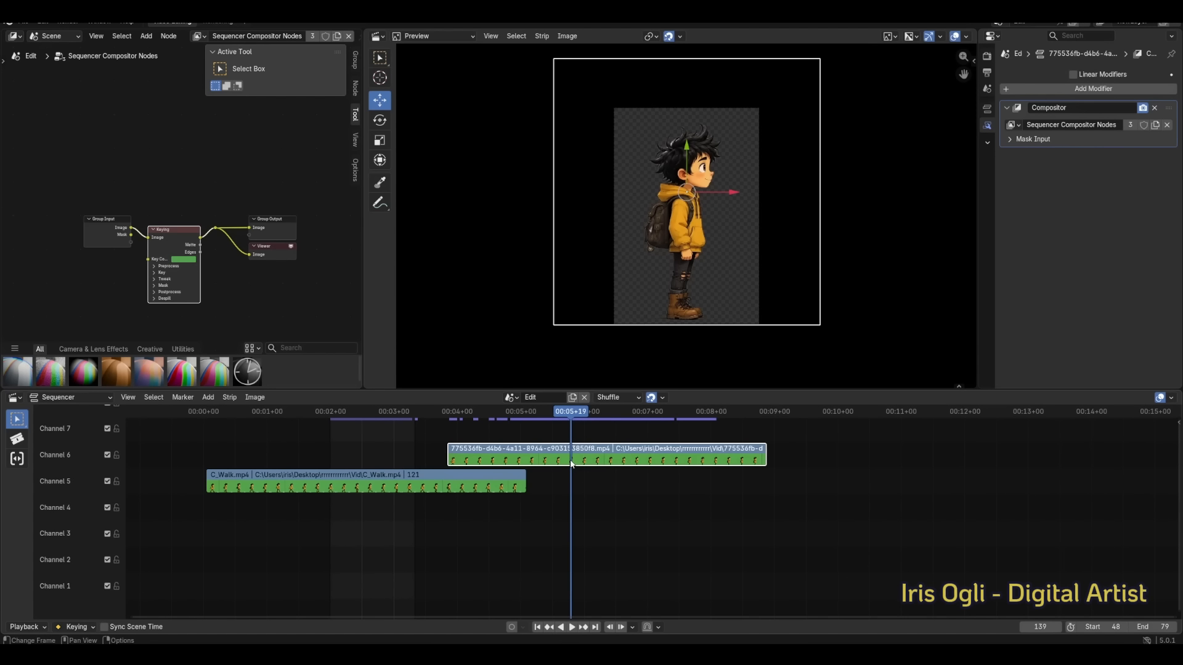
# Step: Split the standing boy's strip on channel 6 at frames 139 and 173, and return to the middle piece's first frame
pyautogui.press('k')
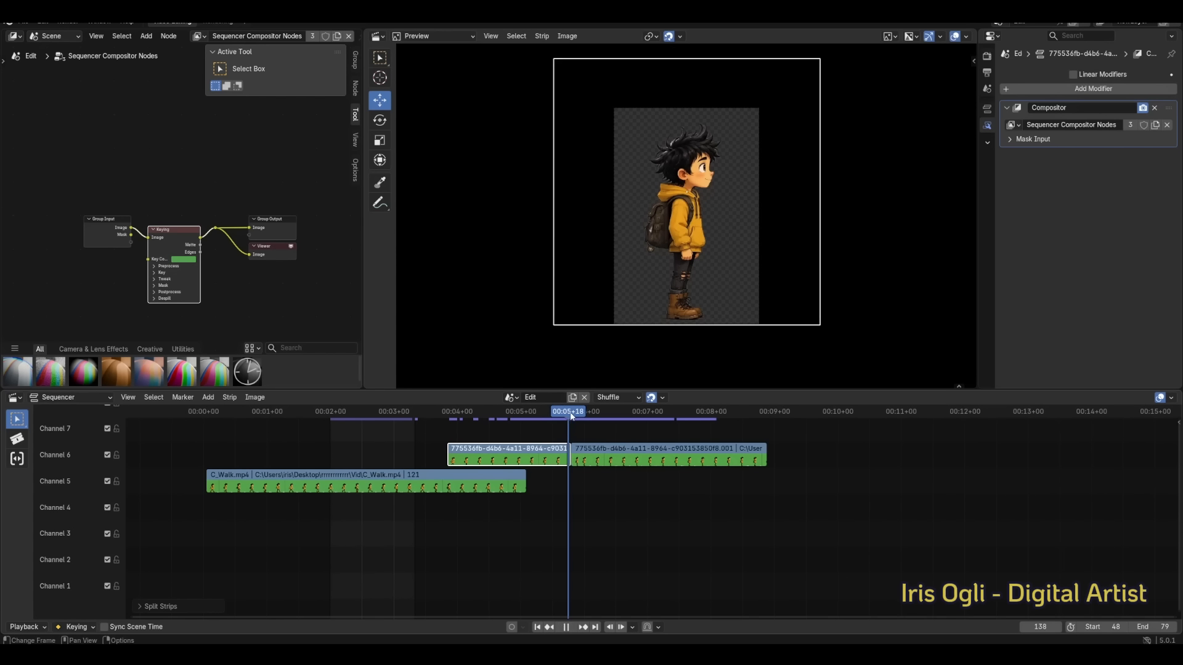
pyautogui.moveTo(572, 417); pyautogui.dragTo(662, 424)
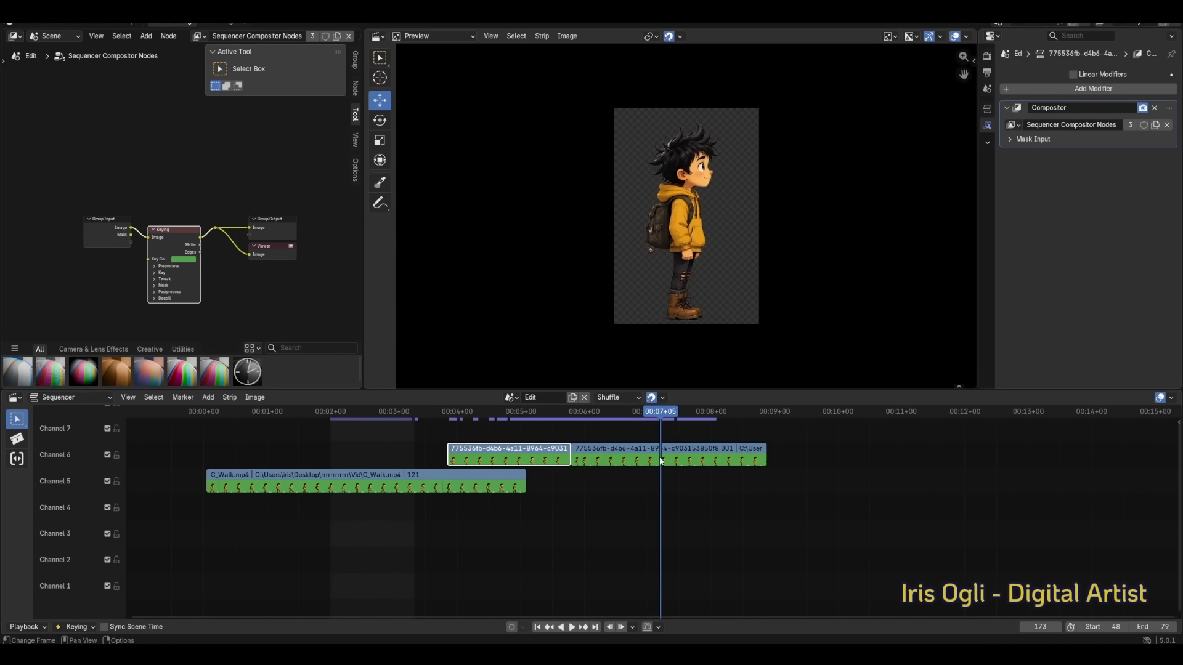
pyautogui.click(661, 461)
pyautogui.press('k')
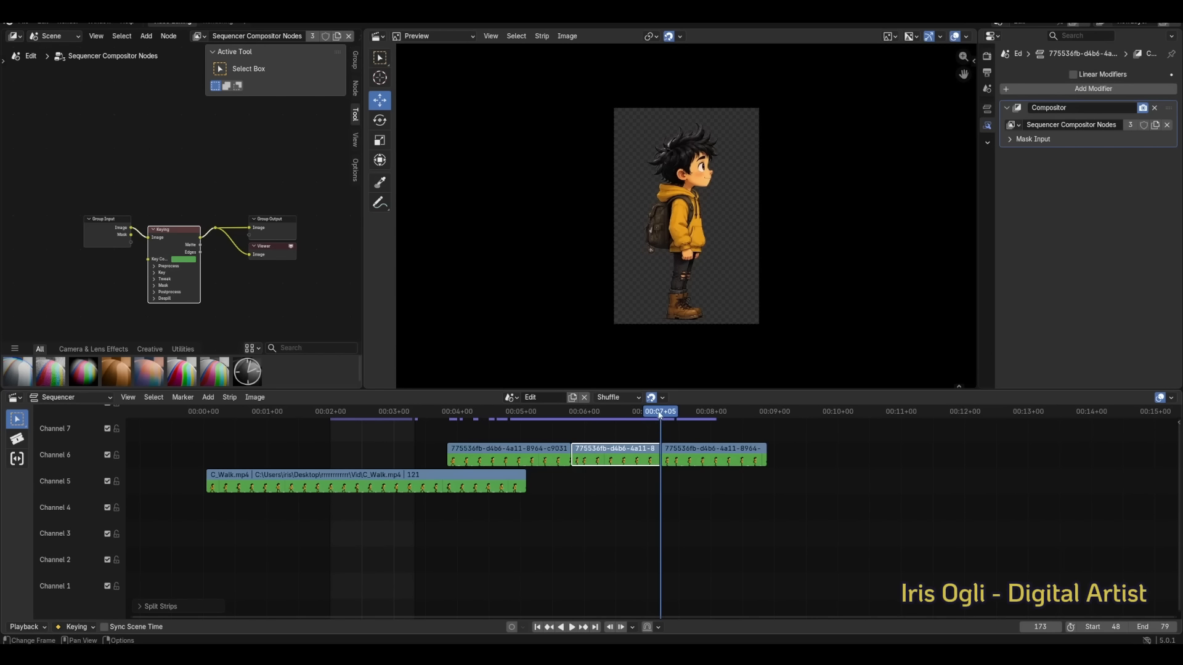
pyautogui.moveTo(659, 411); pyautogui.dragTo(572, 417)
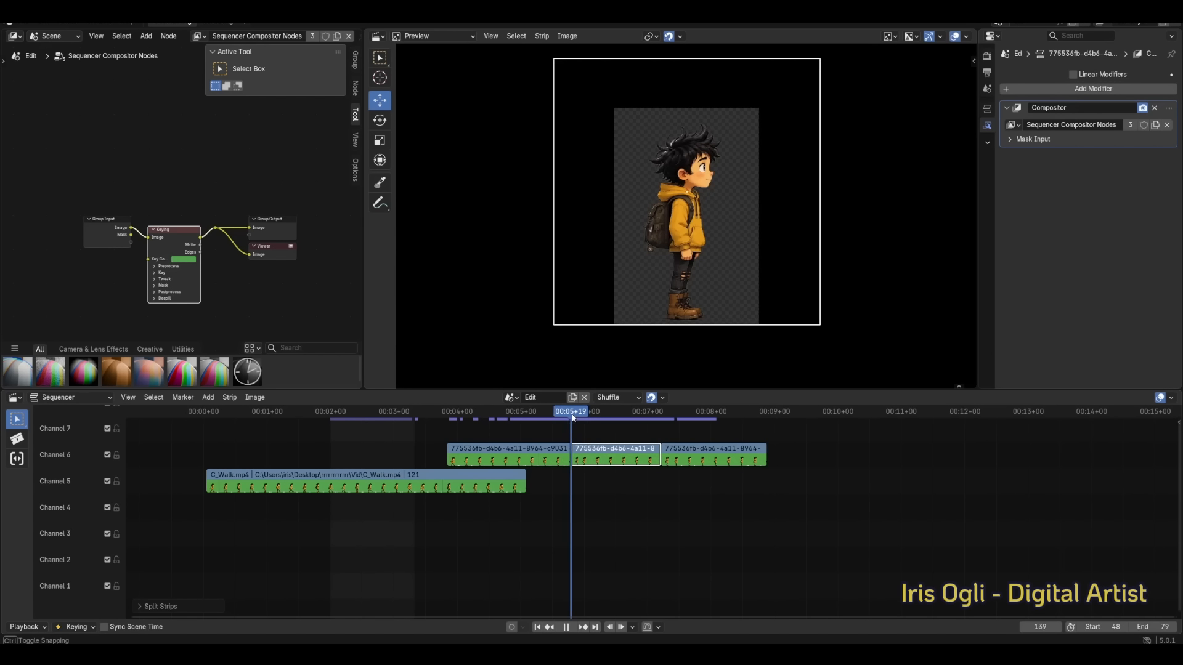